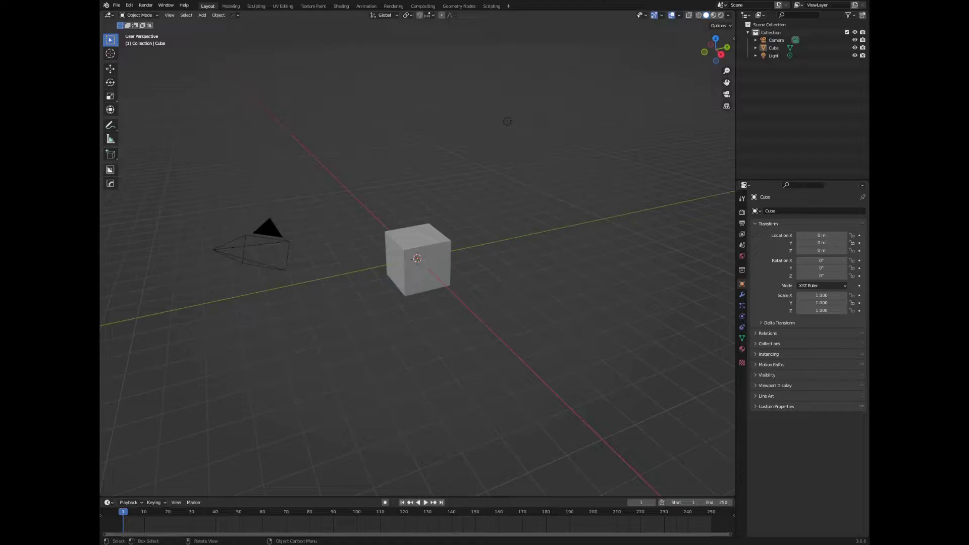
- Add a level 6 Subdivision Surface modifier to round the cube into a sphere
left_click(742, 294)
left_click(807, 210)
left_click(720, 351)
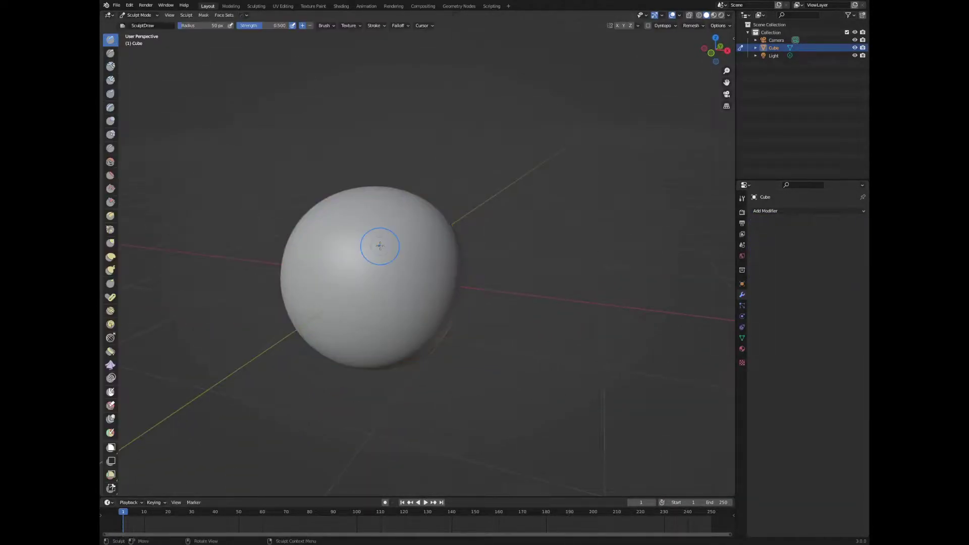
middle_click_drag(415, 235, 651, 28)
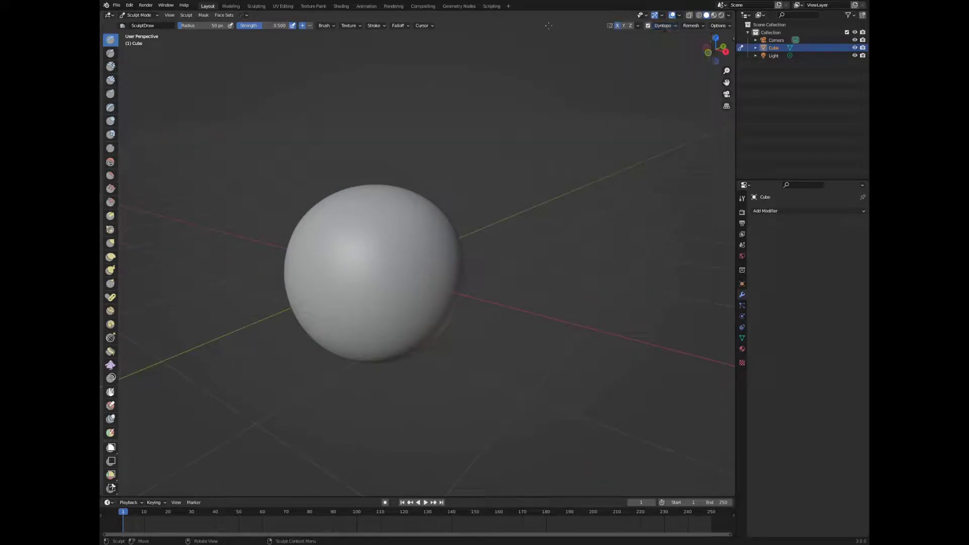
- Pull and stretch a bulge out of the sphere with the Grab brush
left_click_drag(455, 212, 498, 183)
mouse_move(498, 184)
middle_mouse_down()
mouse_move(304, 310)
mouse_move(443, 195)
mouse_move(275, 279)
mouse_move(292, 357)
mouse_move(352, 249)
middle_mouse_up()
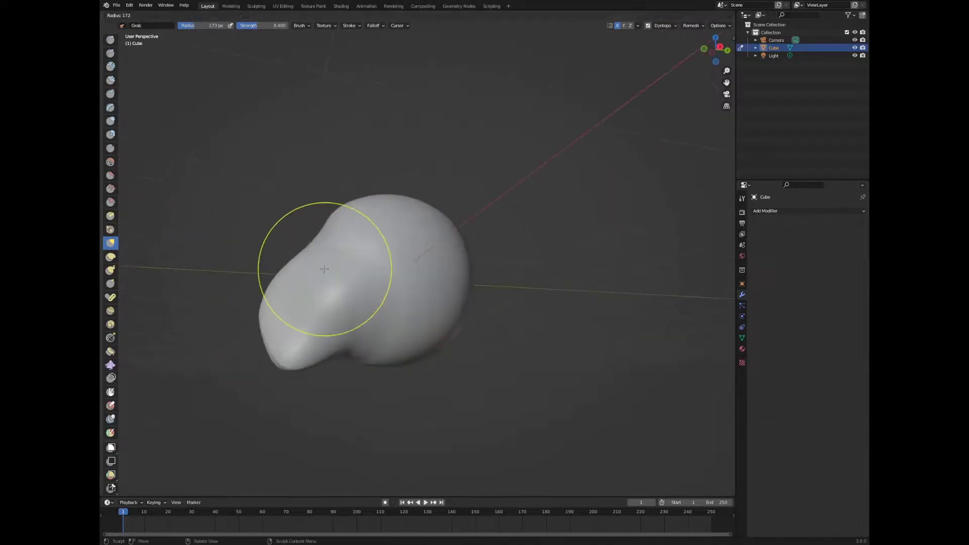
mouse_move(322, 217)
middle_mouse_down()
mouse_move(411, 206)
mouse_move(354, 227)
mouse_move(293, 216)
middle_mouse_up()
- Build up the lumpy head with Clay Strips and inflate the surface around the hollow
key("c")
scroll(341, 246, "up", 4)
scroll(342, 246, "down", 3)
mouse_move(341, 246)
middle_mouse_down()
mouse_move(383, 237)
mouse_move(348, 243)
mouse_move(366, 233)
mouse_move(383, 175)
mouse_move(370, 201)
middle_mouse_up()
key("i")
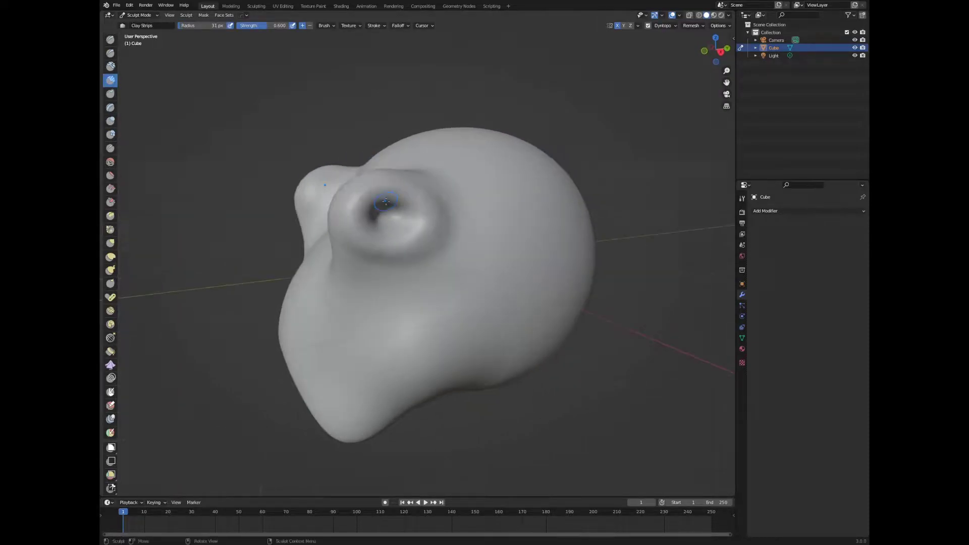
middle_click_drag(364, 176, 467, 224)
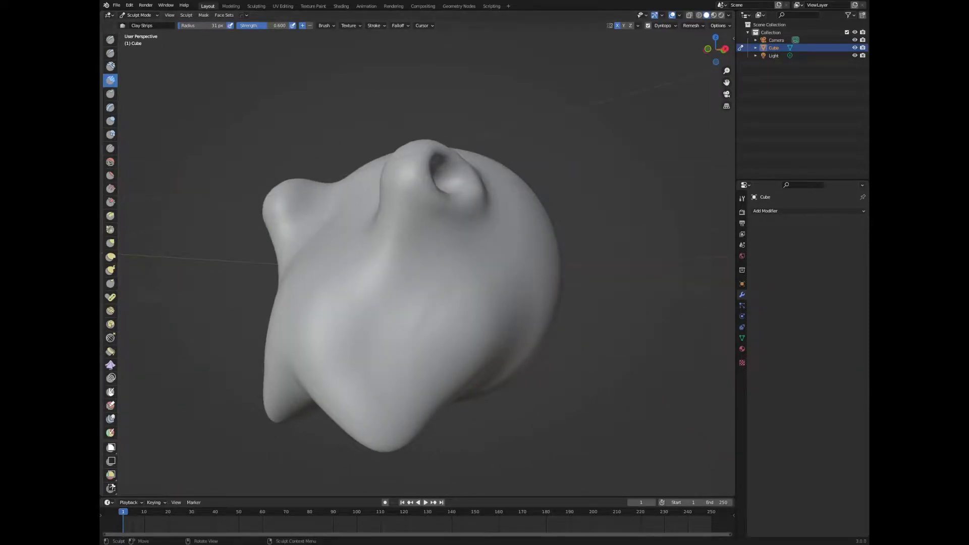
scroll(283, 298, "down", 3)
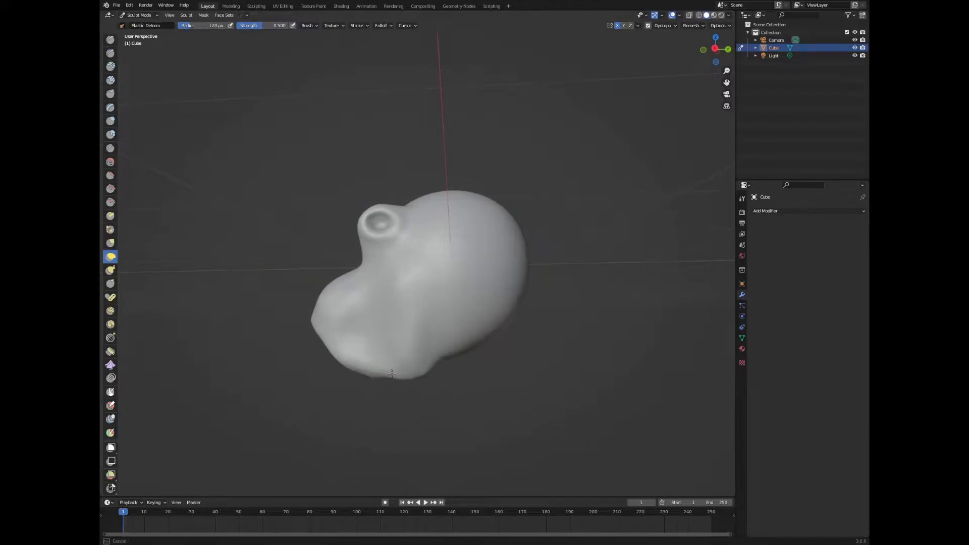
- Reshape the left eye ring's rim and hollow with the Snake Hook brush
mouse_move(503, 310)
middle_mouse_down()
mouse_move(420, 246)
mouse_move(483, 277)
mouse_move(412, 306)
mouse_move(212, 283)
middle_mouse_up()
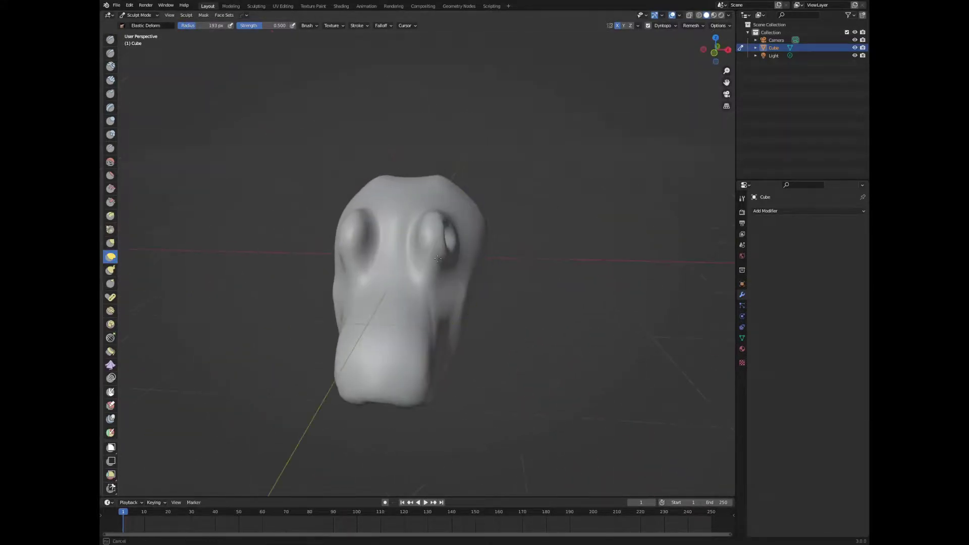
left_click(110, 270)
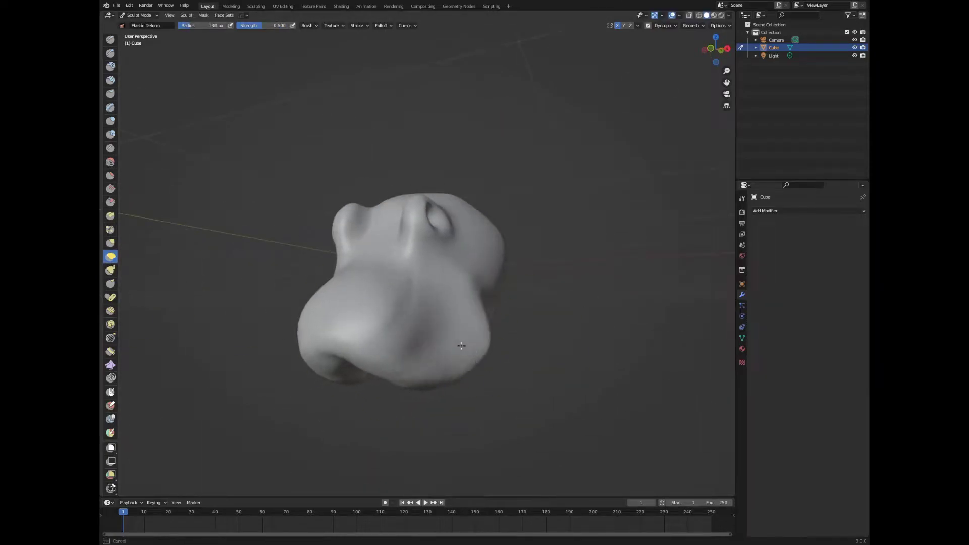
mouse_move(410, 390)
middle_mouse_down()
mouse_move(386, 281)
mouse_move(322, 320)
middle_mouse_up()
scroll(322, 320, "up", 5)
left_click_drag(314, 325, 361, 373)
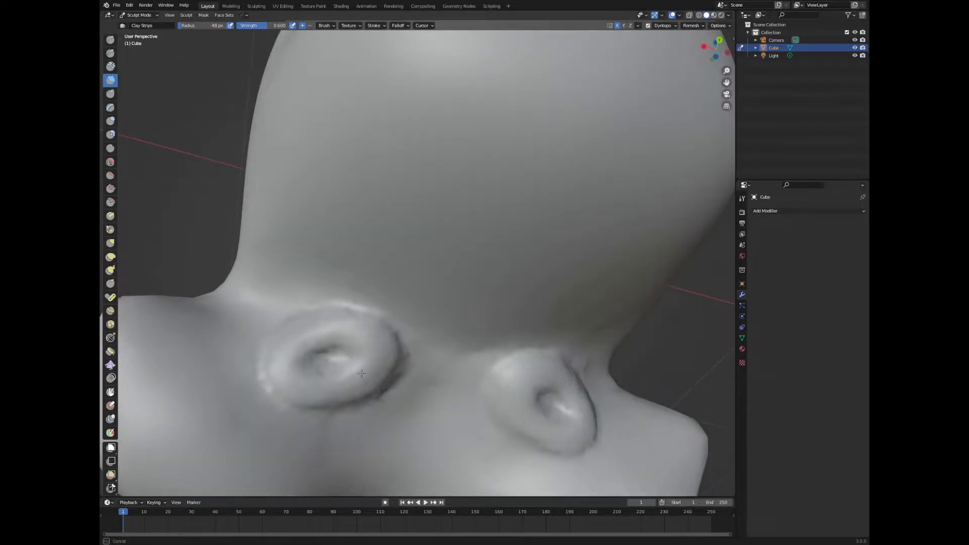
scroll(371, 274, "down", 5)
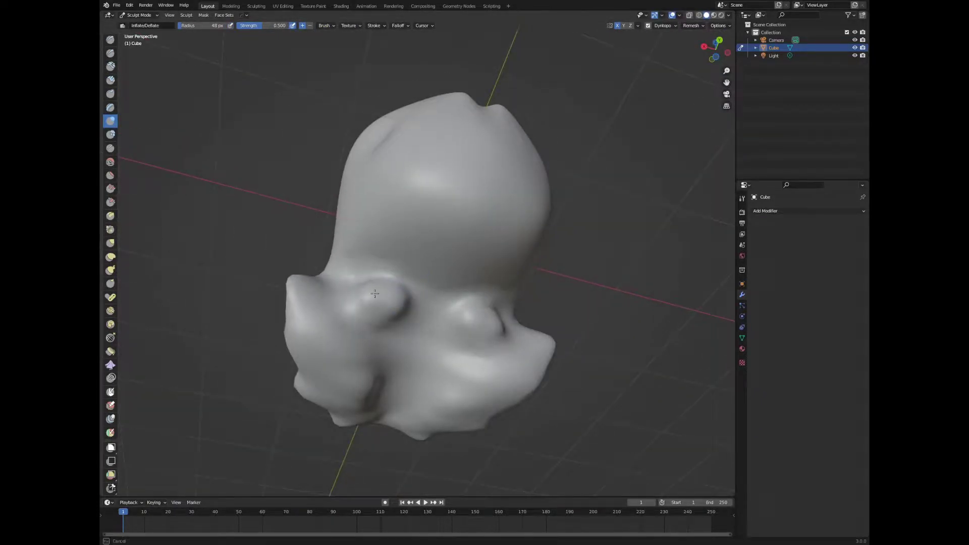
- Refine the head's nose area with Clay Strips and adjusted brush falloff
middle_click_drag(375, 293, 394, 282)
scroll(394, 283, "up", 5)
key("c")
scroll(392, 256, "down", 5)
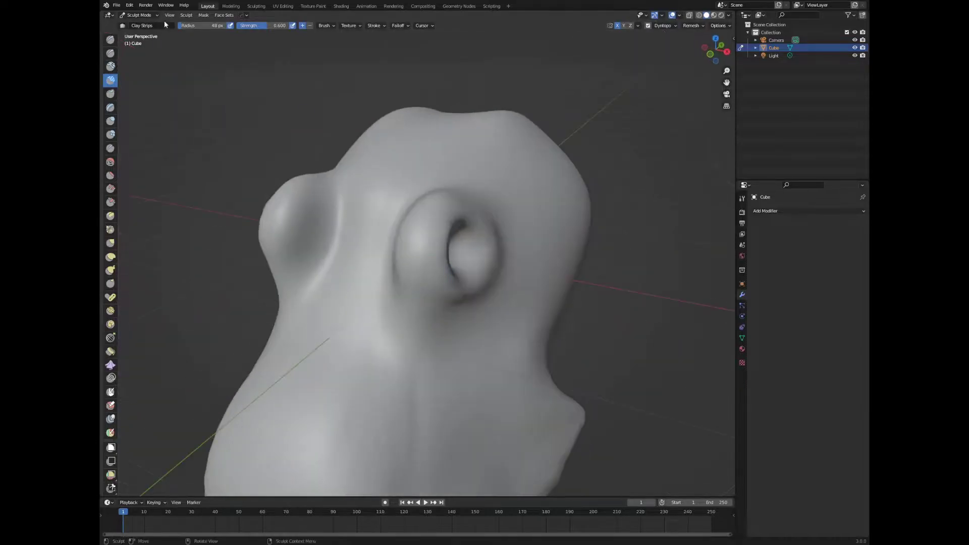
left_click(398, 26)
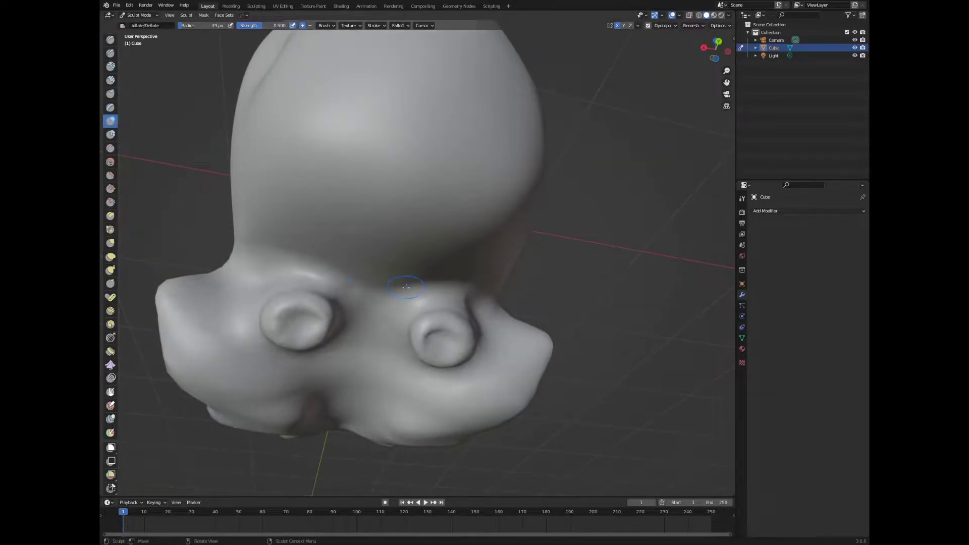
middle_click_drag(406, 287, 289, 286, "ctrl")
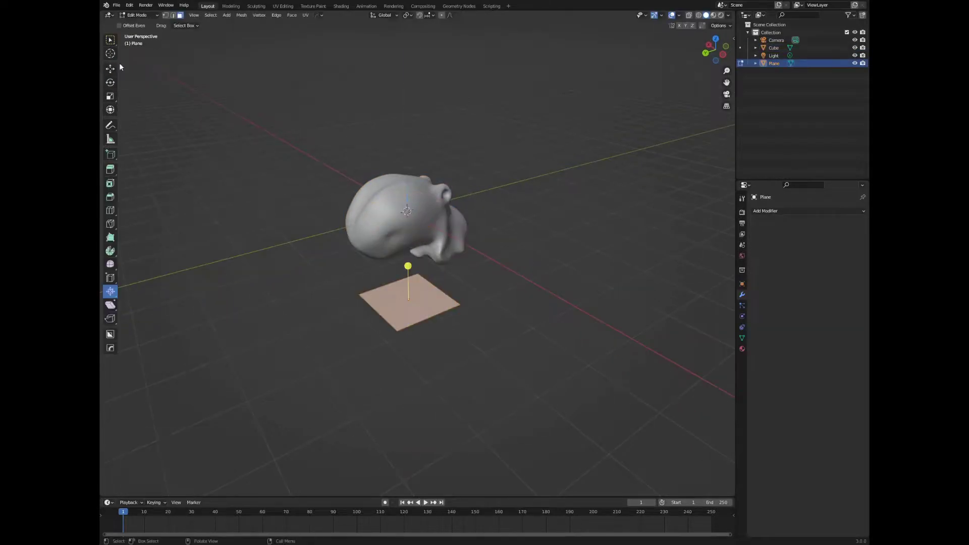
- In top view, scale the grid's outer ring of vertices into an octagon
key("KP_7")
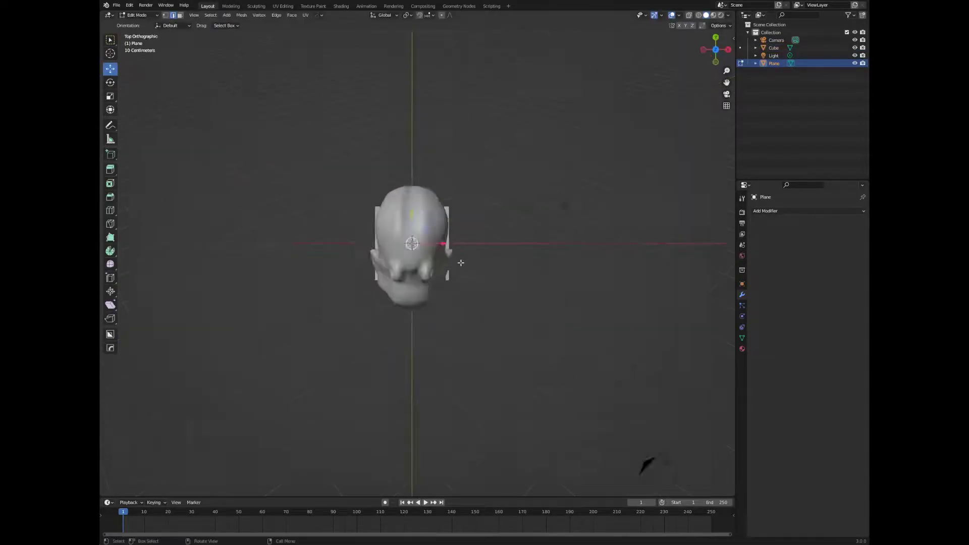
key("KP_Divide")
key("s")
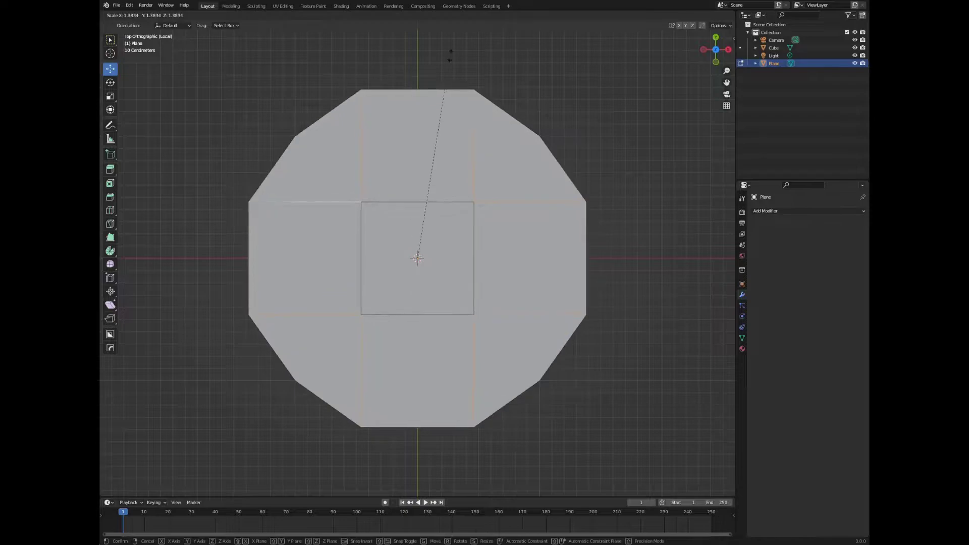
left_click(290, 283)
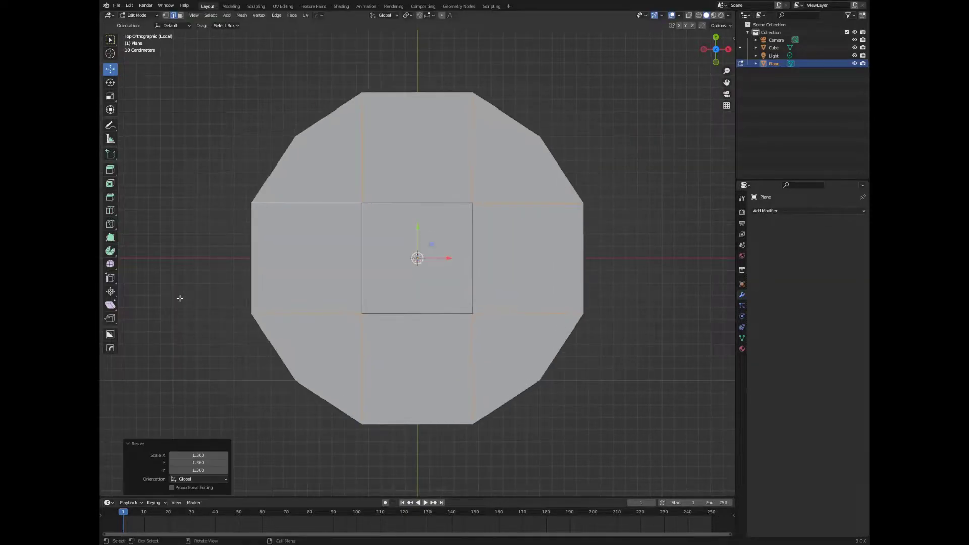
key("s")
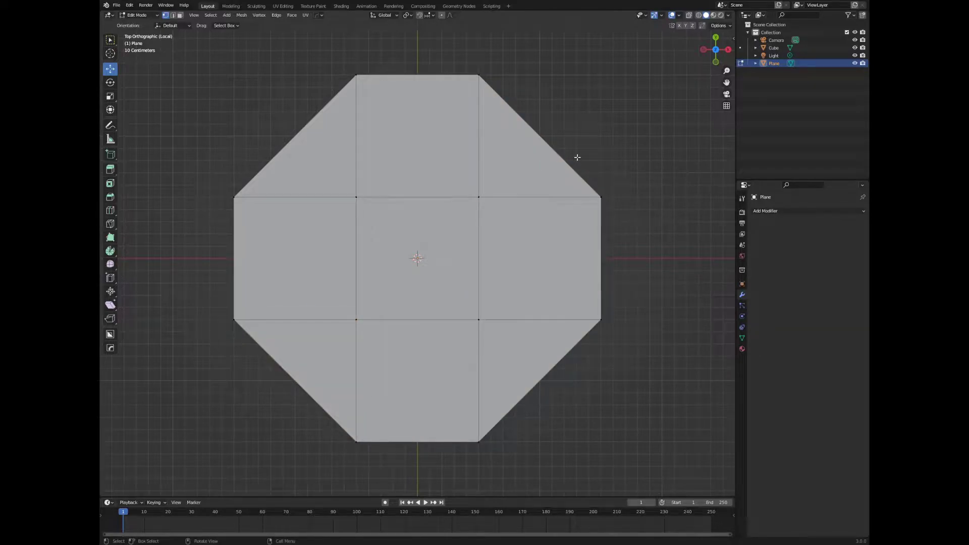
- Extrude the octagon upward into a prism, then add a Cylinder mesh
key("a")
mouse_move(577, 157)
middle_mouse_down()
mouse_move(505, 127)
mouse_move(455, 152)
middle_mouse_up()
key("e")
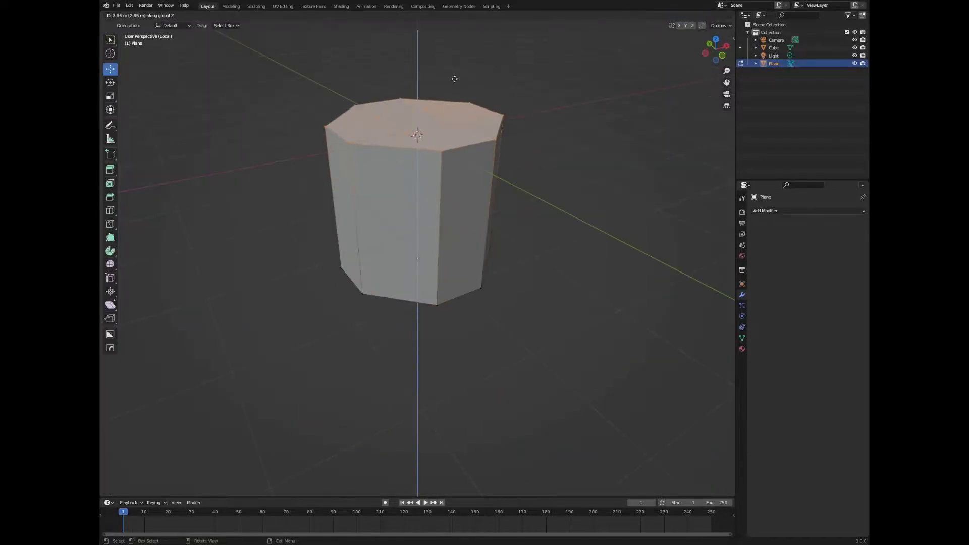
left_click(455, 79)
middle_click_drag(454, 79, 534, 325)
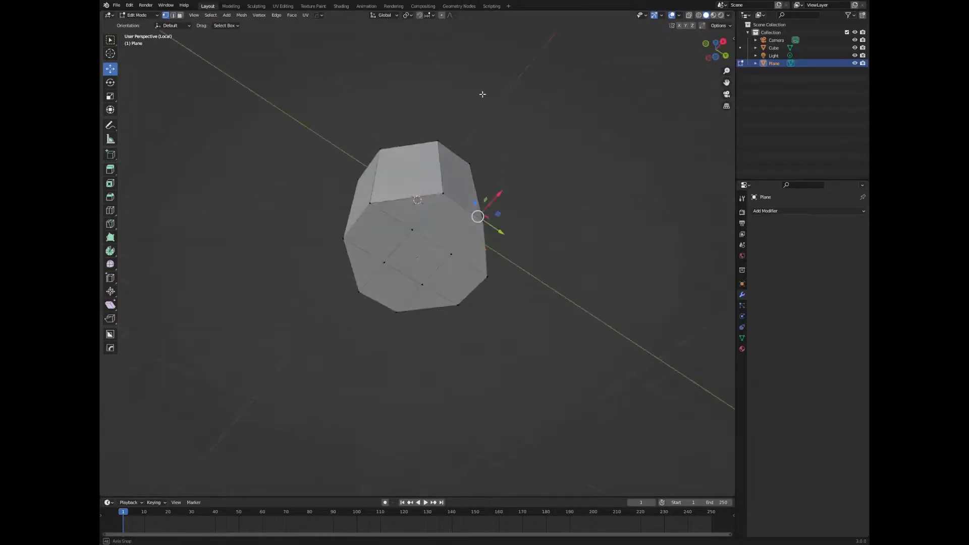
middle_click_drag(459, 169, 468, 92)
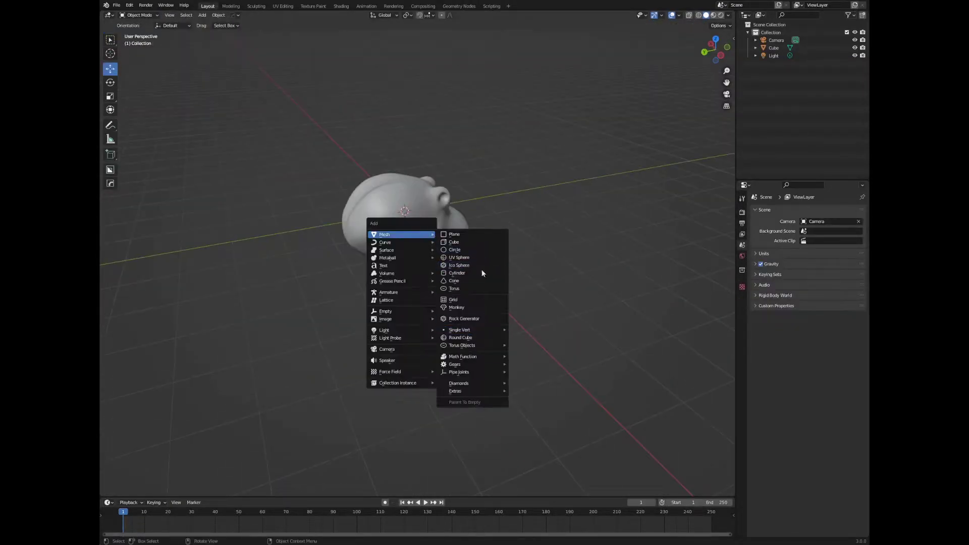
left_click(483, 273)
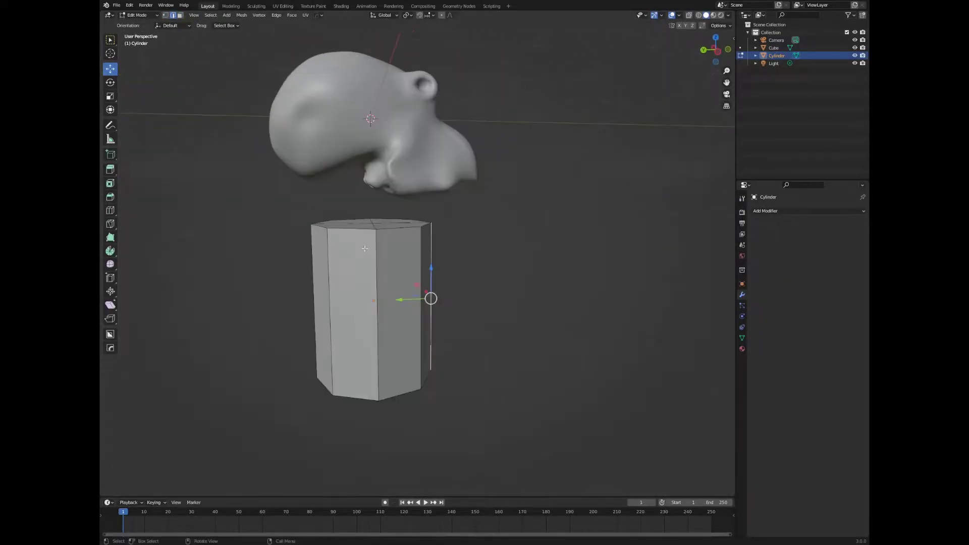
- Taper the cylinder's bottom ring and shorten the column along Z
key("1")
middle_click_drag(364, 235, 397, 242)
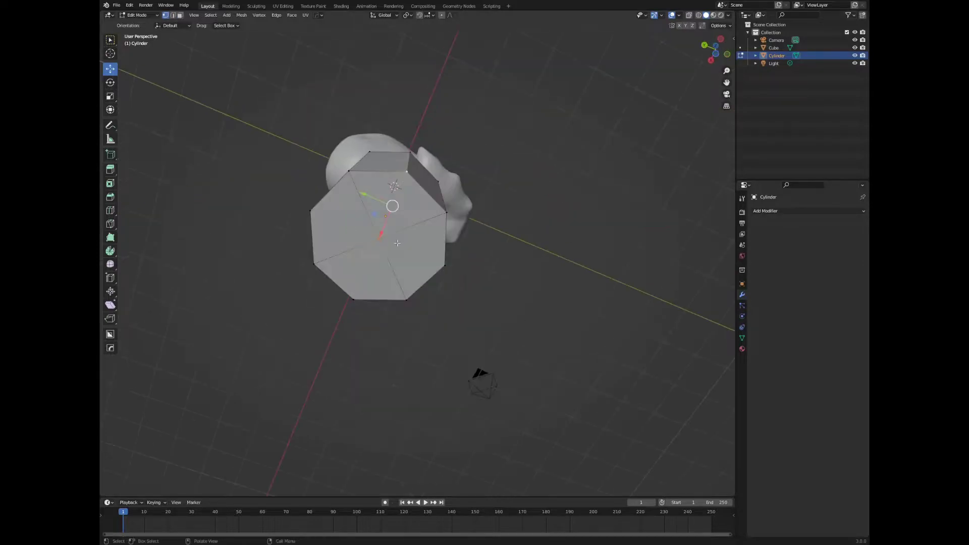
mouse_move(519, 280)
middle_mouse_down()
mouse_move(633, 58)
mouse_move(625, 39)
mouse_move(447, 348)
mouse_move(177, 29)
mouse_move(507, 312)
middle_mouse_up()
key("2")
key("s")
left_click(355, 290)
mouse_move(354, 290)
middle_mouse_down()
mouse_move(368, 250)
mouse_move(359, 281)
mouse_move(416, 262)
mouse_move(472, 277)
mouse_move(379, 286)
middle_mouse_up()
key("s")
key("z")
left_click(383, 227)
- Move the whole column up along Z to sit just under the head
key("a")
key("g")
left_click(423, 263)
scroll(485, 264, "down", 2)
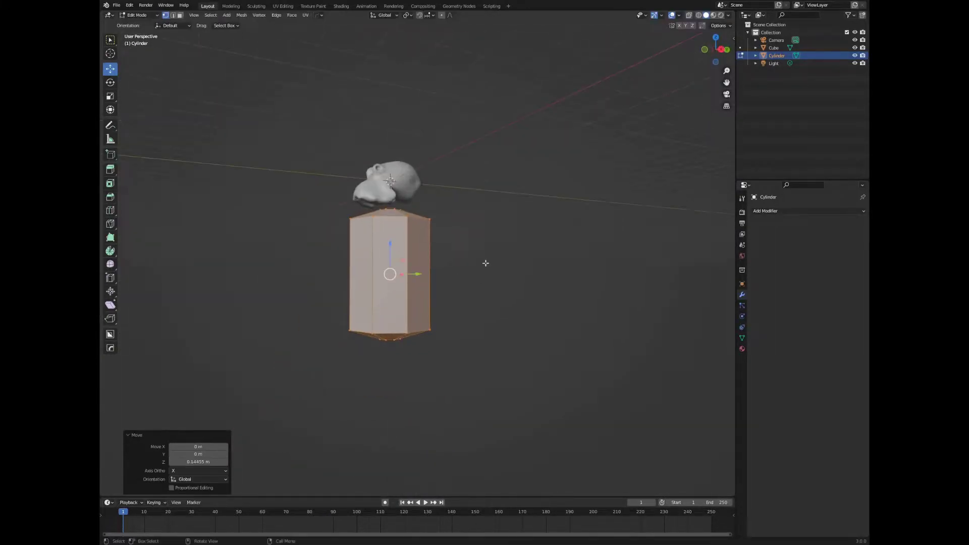
scroll(546, 289, "up", 2)
key("g")
key("z")
key("alt+a")
scroll(494, 277, "up", 2)
- Dissolve the top centre vertex to flatten the top, and duplicate the column as Cylinder.001
mouse_move(446, 263)
middle_mouse_down()
mouse_move(493, 277)
mouse_move(495, 254)
middle_mouse_up()
left_click(402, 241)
key("ctrl+x")
middle_click_drag(403, 241, 443, 305)
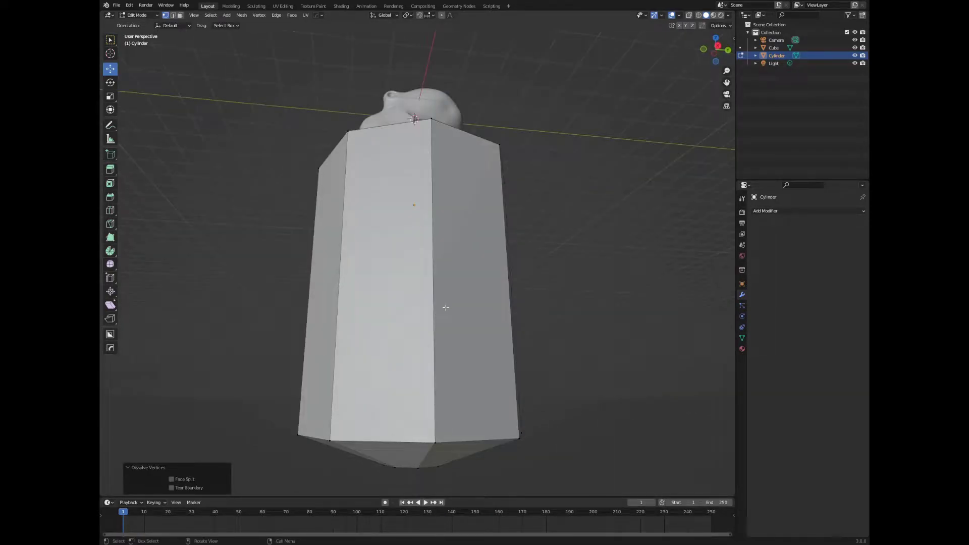
middle_click_drag(405, 349, 400, 437)
right_click(400, 437)
key("Escape")
scroll(509, 279, "down", 4)
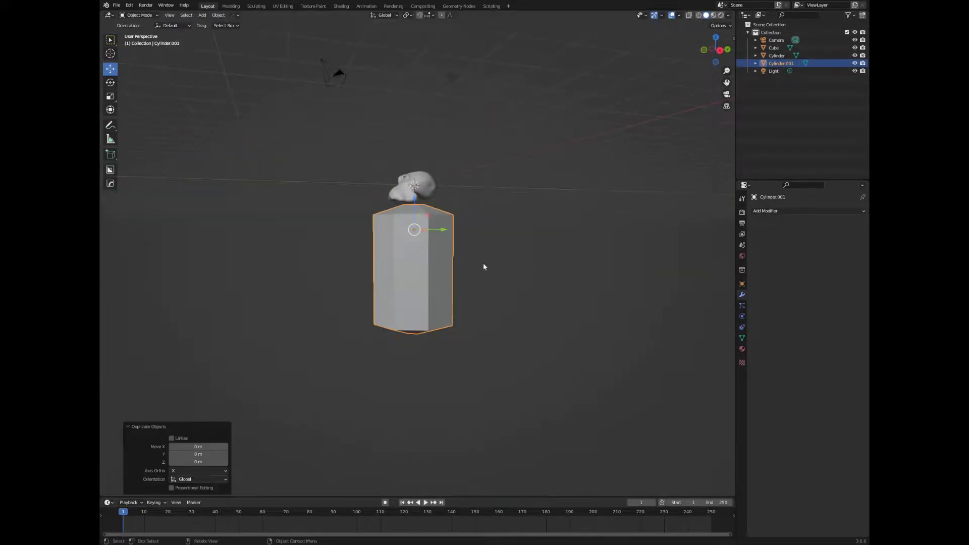
- Give Cylinder.001 a Wireframe modifier at 0.072 m thickness to form the lantern frame
left_click(808, 211)
left_click(706, 386)
left_click_drag(826, 235, 853, 236)
scroll(580, 264, "up", 3)
mouse_move(605, 262)
middle_mouse_down()
mouse_move(634, 238)
mouse_move(637, 252)
middle_mouse_up()
scroll(597, 256, "down", 3)
scroll(518, 256, "up", 3)
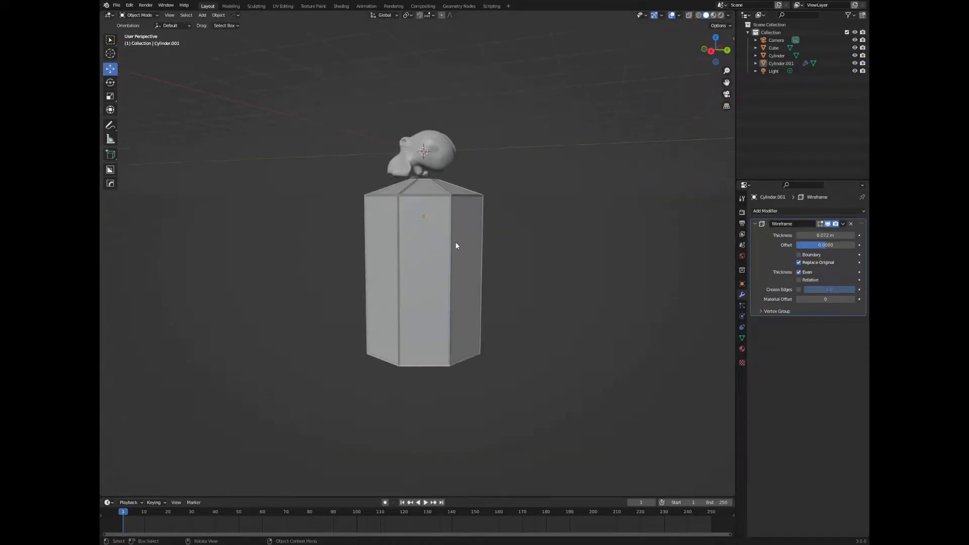
middle_click_drag(456, 245, 440, 237)
middle_click_drag(602, 311, 448, 336)
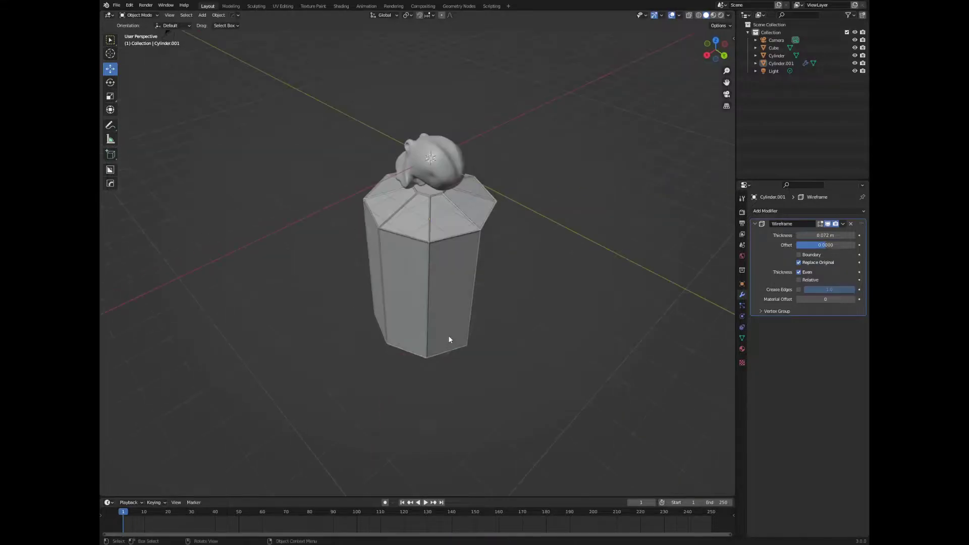
- Rotate both lantern columns together around Z in top view, then clear the selection
left_click(448, 335)
scroll(506, 328, "up", 3)
key("r")
key("z")
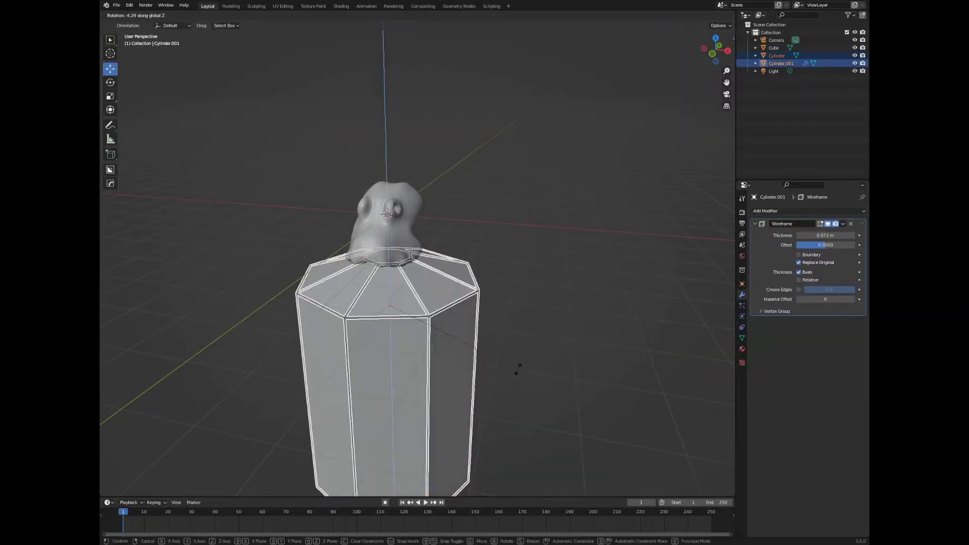
key("KP_7")
left_click(504, 320)
middle_click_drag(505, 320, 426, 330)
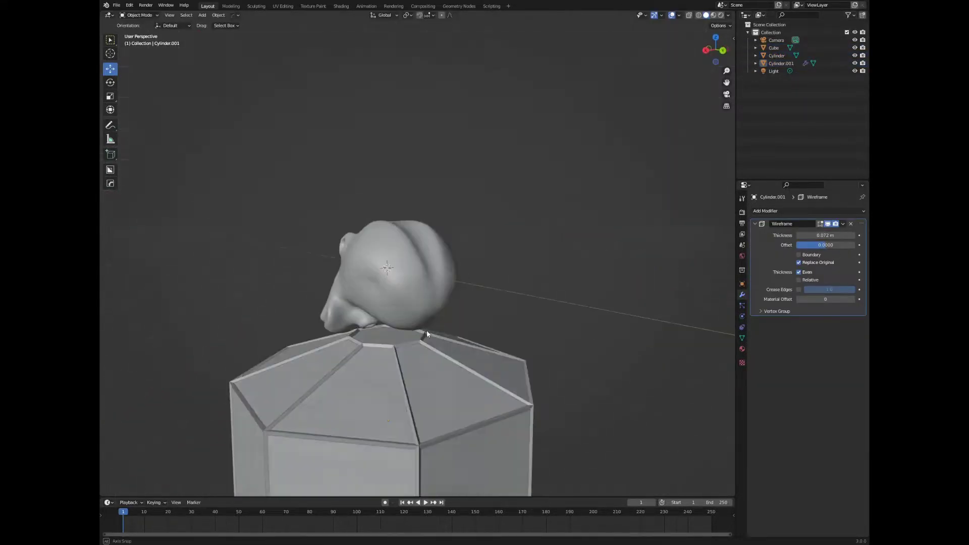
left_click(631, 358)
middle_click_drag(631, 358, 255, 295)
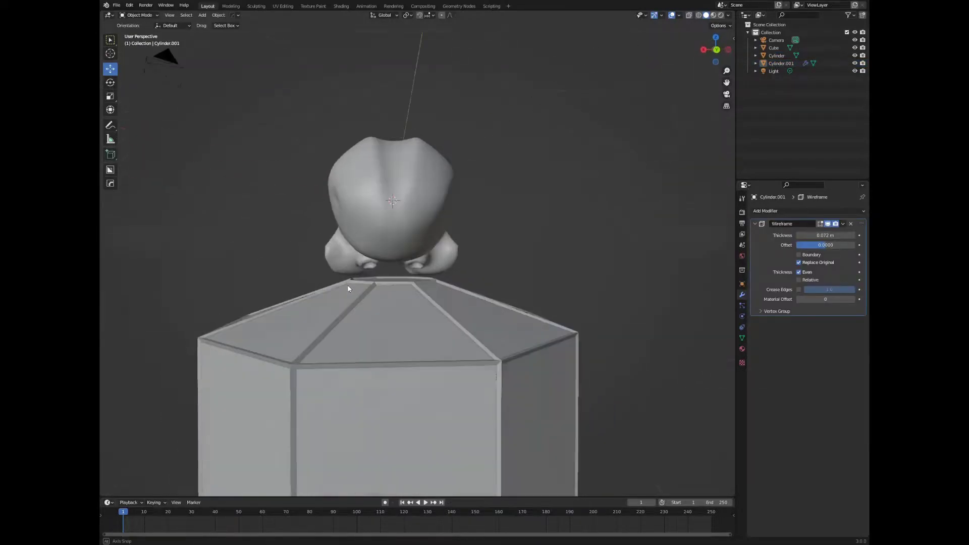
- Put the octopus head in Sculpt Mode and reshape it with Grab and Clay Strips
left_click(364, 197)
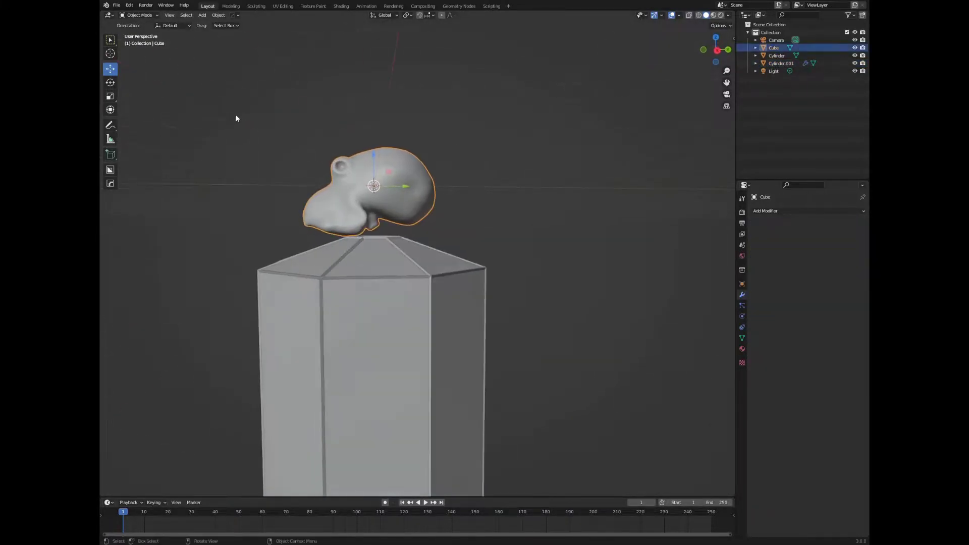
left_click(136, 15)
left_click(139, 46)
mouse_move(498, 206)
middle_mouse_down()
mouse_move(621, 43)
mouse_move(310, 191)
mouse_move(411, 264)
mouse_move(307, 214)
mouse_move(367, 255)
mouse_move(161, 157)
middle_mouse_up()
key("g")
scroll(311, 191, "up", 5)
key("c")
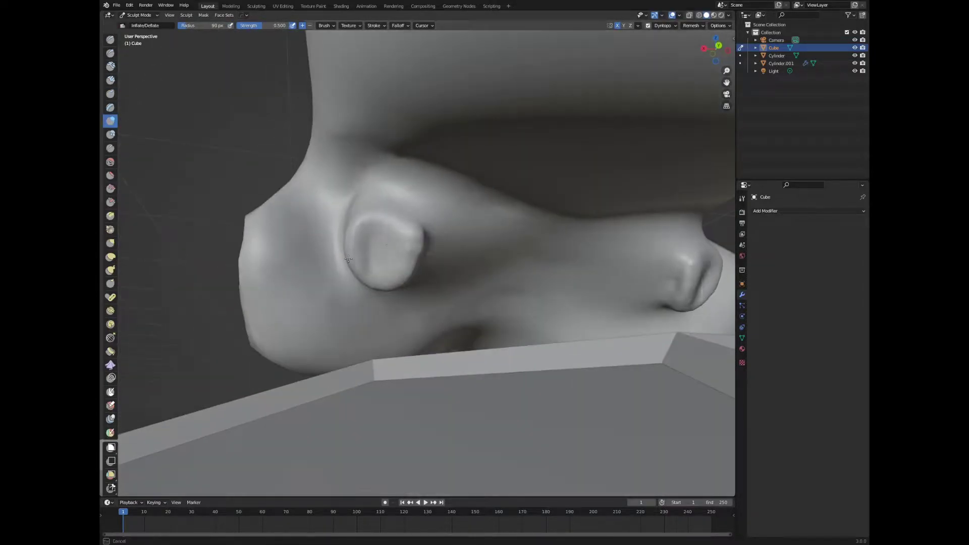
- Deform the eye and nose with Elastic Deform over a masked area, then clear the mask
mouse_move(293, 235)
middle_mouse_down()
mouse_move(383, 202)
mouse_move(352, 187)
middle_mouse_up()
scroll(417, 189, "up", 4)
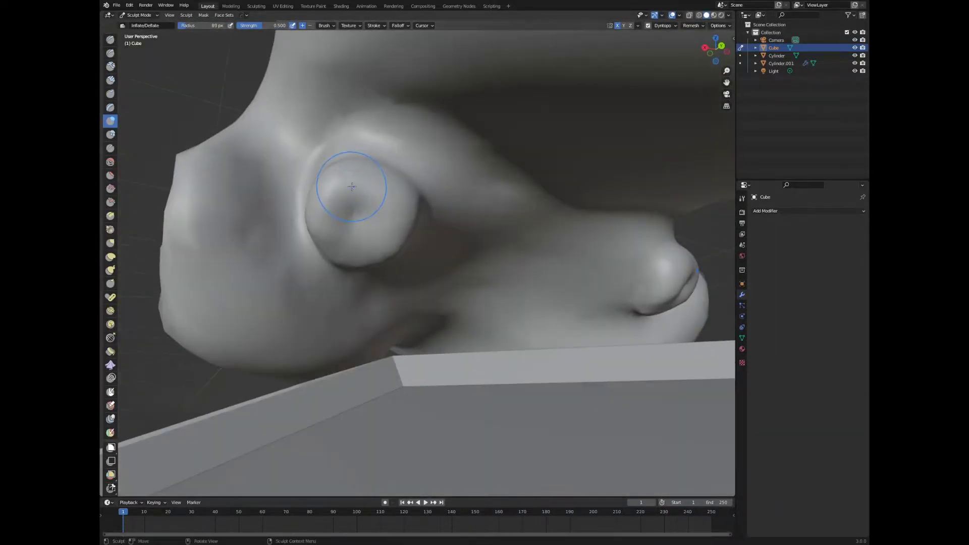
mouse_move(393, 237)
middle_mouse_down()
mouse_move(255, 201)
mouse_move(354, 253)
mouse_move(383, 295)
mouse_move(346, 260)
mouse_move(329, 298)
mouse_move(493, 260)
mouse_move(454, 265)
mouse_move(468, 262)
mouse_move(448, 247)
mouse_move(444, 270)
mouse_move(346, 257)
mouse_move(370, 293)
mouse_move(348, 258)
mouse_move(348, 212)
mouse_move(369, 275)
middle_mouse_up()
scroll(243, 186, "down", 5)
key("e")
scroll(447, 265, "up", 3)
key("m")
scroll(379, 262, "down", 5)
key("e")
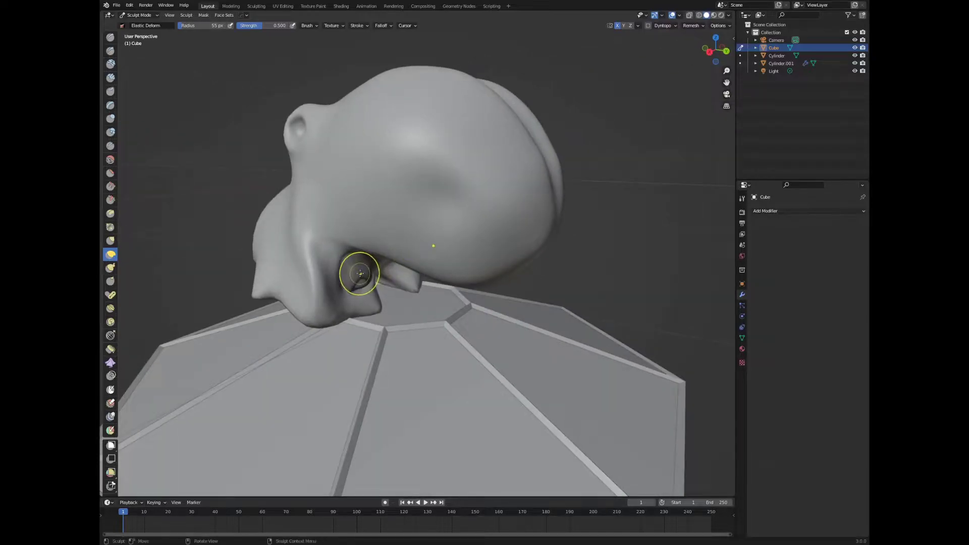
left_click(202, 15)
mouse_move(336, 195)
middle_mouse_down()
mouse_move(348, 273)
mouse_move(353, 242)
middle_mouse_up()
- Reselect the octopus head in Object Mode, return to Sculpt Mode and save the file
scroll(353, 242, "down", 5)
key("ctrl+Tab")
left_click(436, 300)
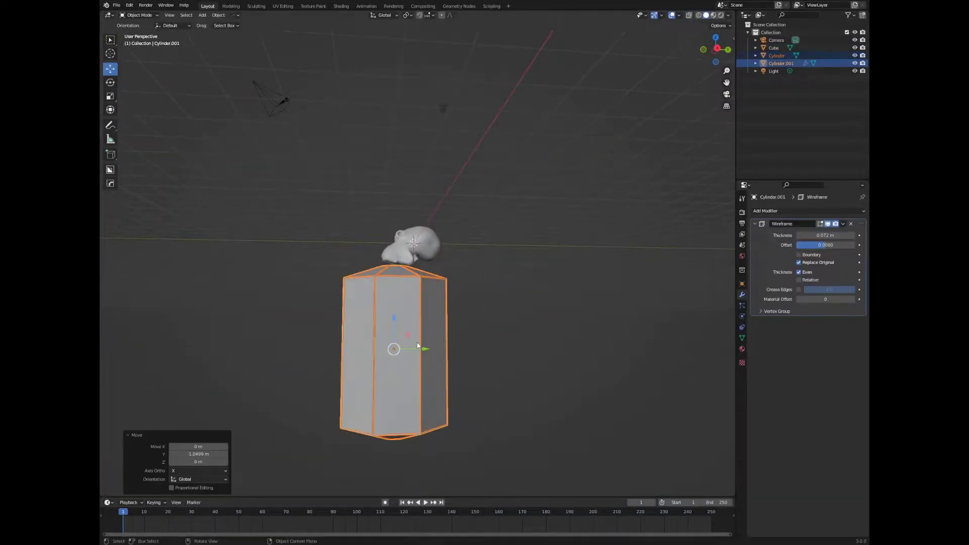
scroll(525, 290, "up", 5)
left_click(483, 217)
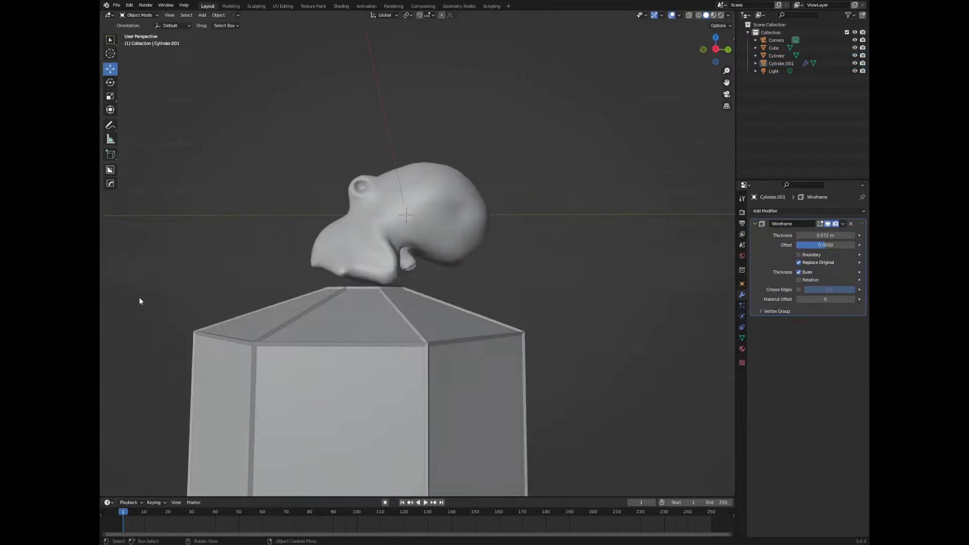
left_click(399, 212)
left_click(136, 15)
left_click(137, 44)
left_click(116, 5)
left_click(132, 116)
- Turn the octopus to face the viewer and pull out the first tentacles with Snake Hook
mouse_move(353, 242)
middle_mouse_down()
mouse_move(392, 281)
mouse_move(368, 368)
mouse_move(303, 372)
mouse_move(447, 297)
mouse_move(340, 302)
middle_mouse_up()
middle_click_drag(476, 329, 510, 327)
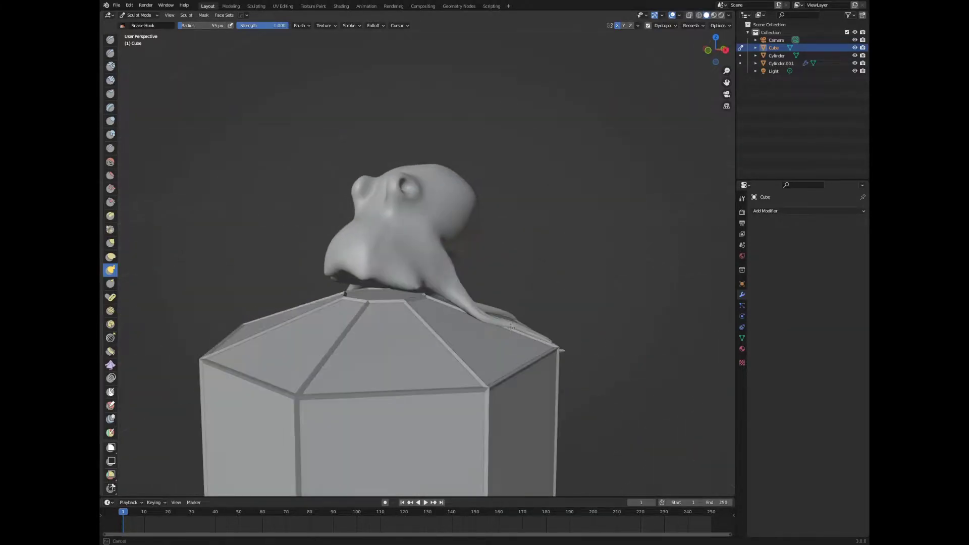
mouse_move(408, 255)
middle_mouse_down()
mouse_move(506, 210)
mouse_move(484, 302)
mouse_move(508, 264)
mouse_move(456, 273)
middle_mouse_up()
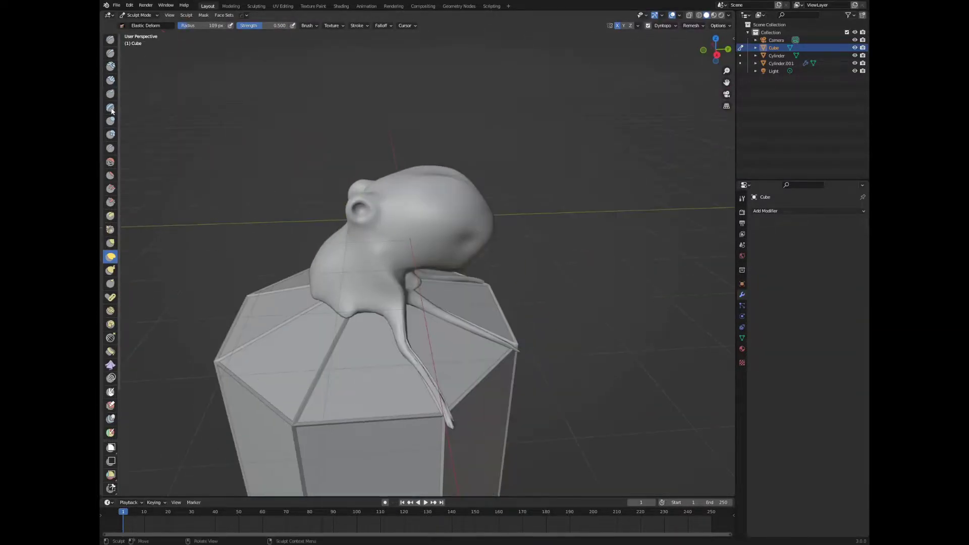
middle_click_drag(369, 316, 419, 262)
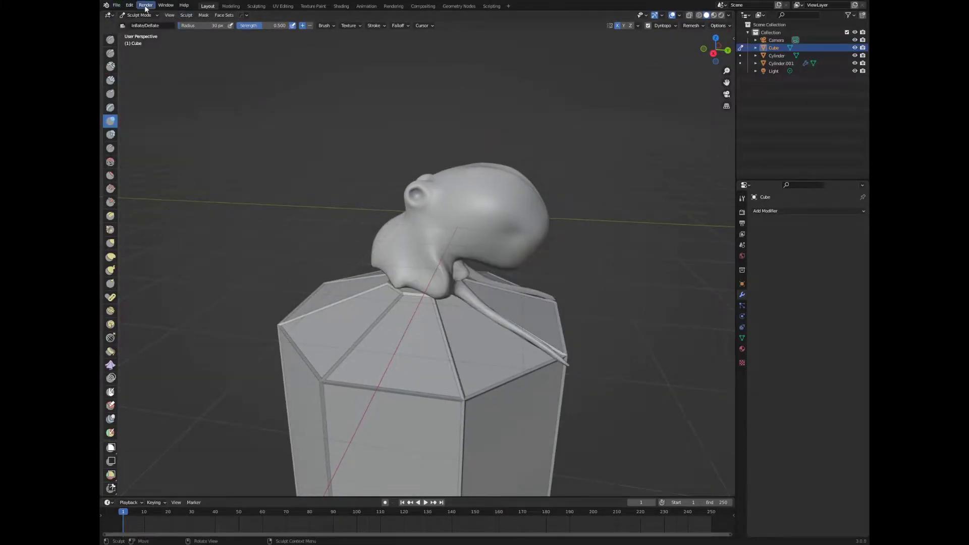
key("k")
middle_click_drag(303, 126, 363, 171)
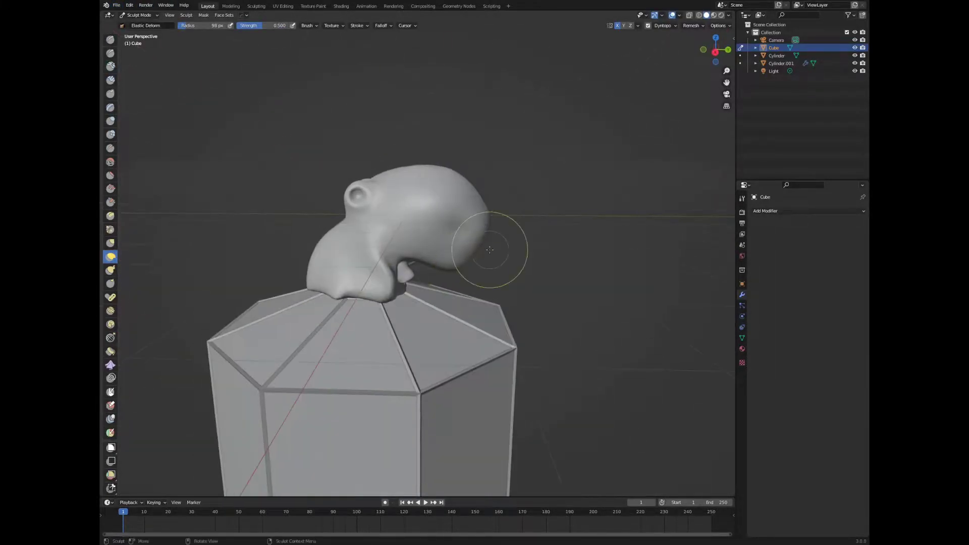
middle_click_drag(490, 250, 333, 289)
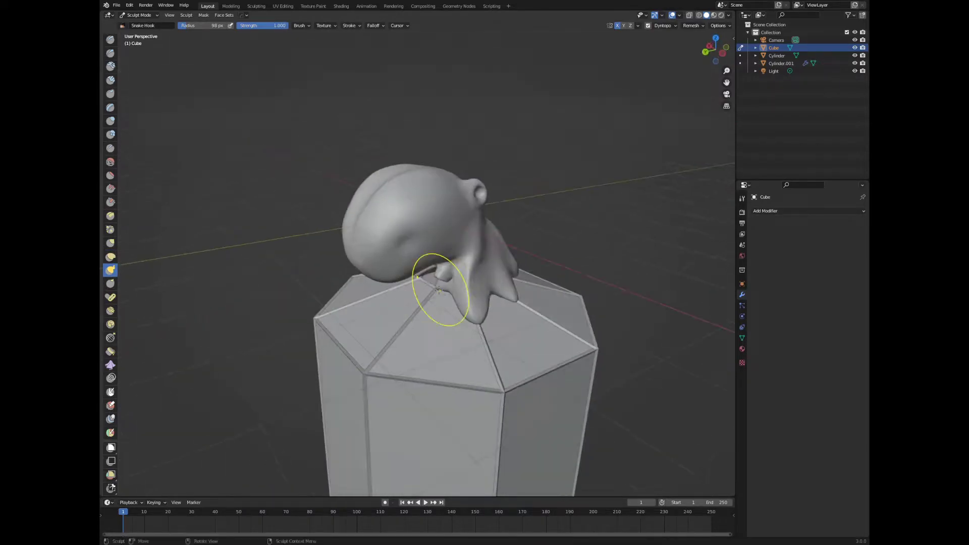
- Mask the body, pull more tentacles and thicken them with Clay Strips, saving as OCTO2.blend
key("m")
scroll(438, 289, "up", 5)
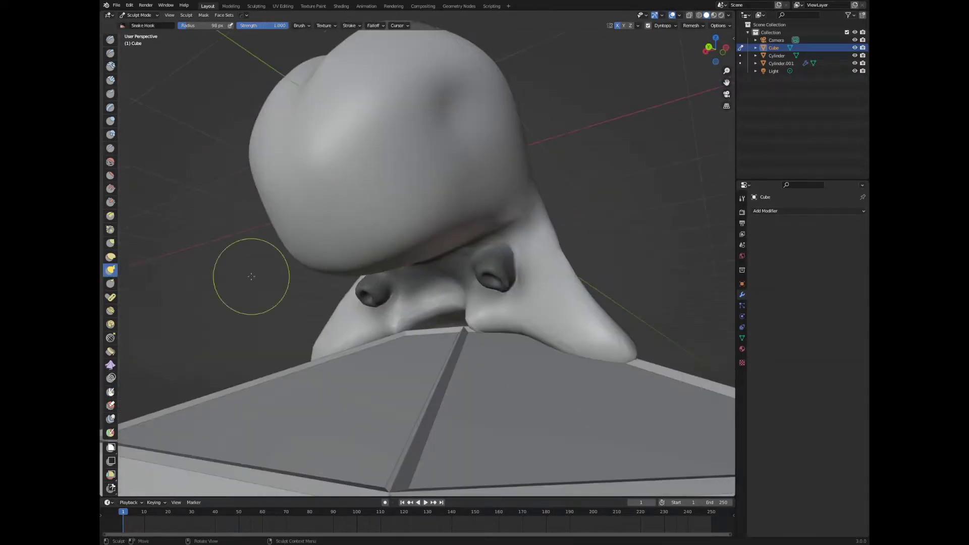
key("k")
mouse_move(248, 277)
middle_mouse_down()
mouse_move(443, 346)
mouse_move(411, 314)
mouse_move(379, 338)
mouse_move(292, 314)
mouse_move(345, 295)
mouse_move(437, 286)
mouse_move(375, 302)
mouse_move(398, 282)
mouse_move(394, 320)
mouse_move(395, 278)
mouse_move(389, 313)
middle_mouse_up()
scroll(292, 314, "down", 4)
key("c")
left_click(118, 6)
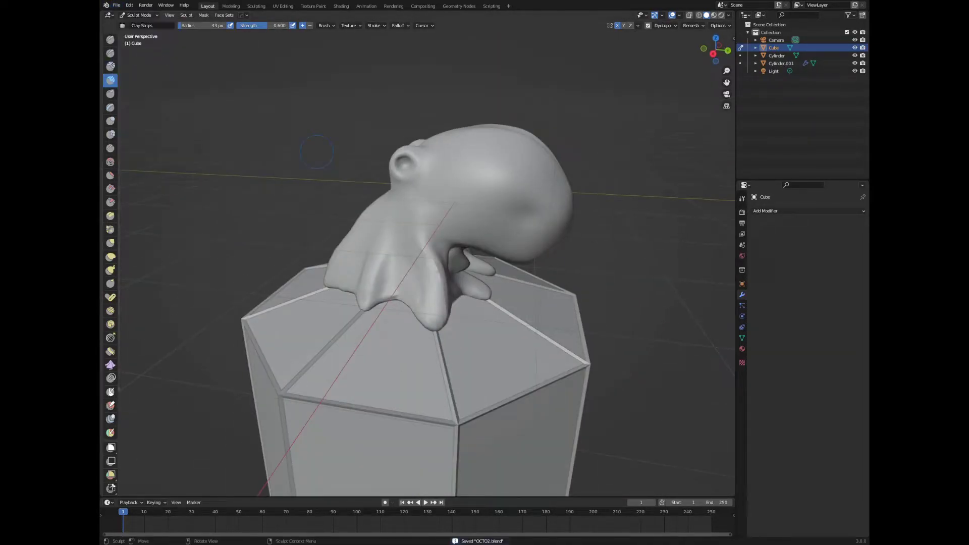
- Drape the remaining tentacles over the lantern roof's edges using Snake Hook, clay blobs and masking
mouse_move(317, 151)
middle_mouse_down()
mouse_move(384, 202)
mouse_move(451, 224)
mouse_move(467, 252)
mouse_move(429, 227)
middle_mouse_up()
key("k")
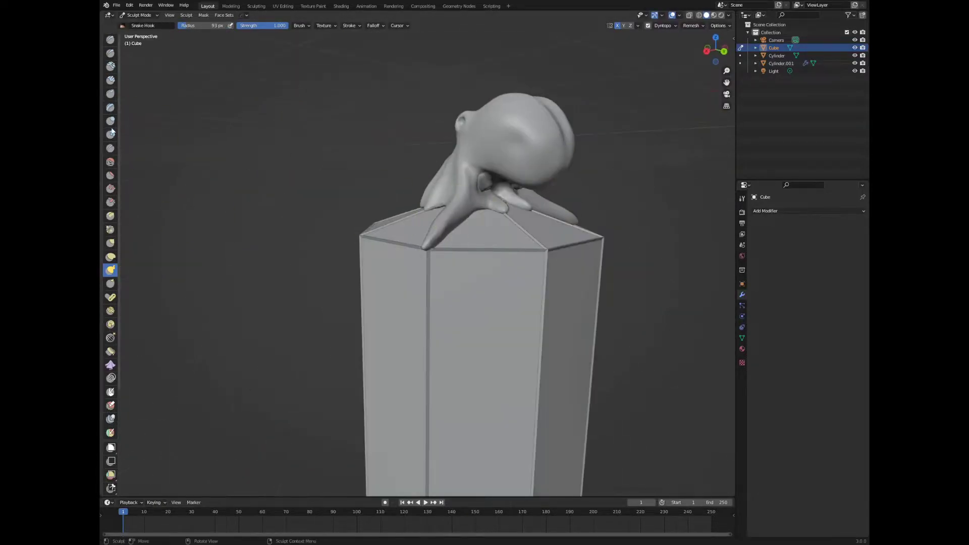
left_click(111, 135)
mouse_move(364, 212)
middle_mouse_down()
mouse_move(408, 196)
mouse_move(400, 195)
mouse_move(503, 291)
mouse_move(537, 170)
mouse_move(518, 188)
mouse_move(562, 244)
middle_mouse_up()
scroll(512, 270, "down", 2)
scroll(513, 270, "down", 3)
key("m")
key("k")
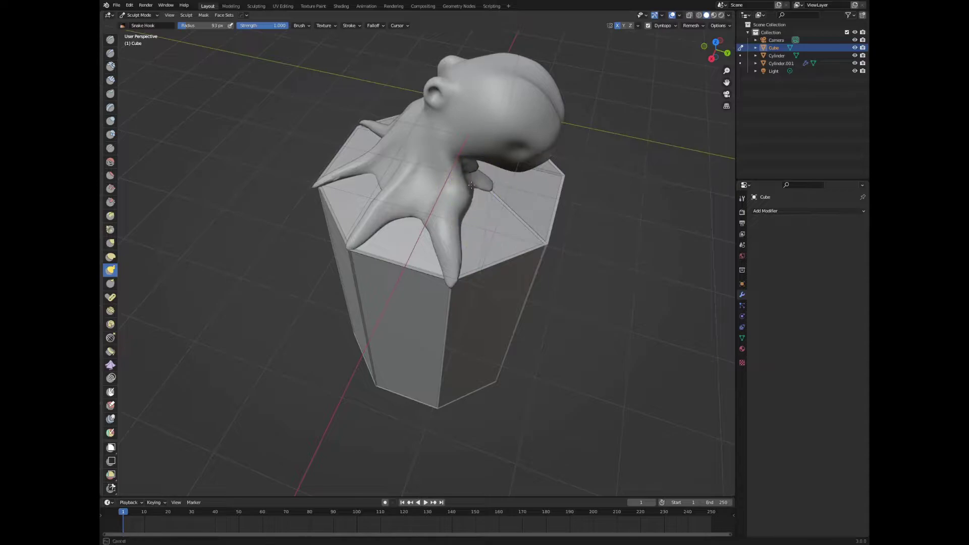
middle_click_drag(471, 185, 540, 201)
mouse_move(595, 222)
middle_mouse_down()
mouse_move(556, 212)
mouse_move(445, 262)
mouse_move(422, 217)
middle_mouse_up()
scroll(444, 263, "up", 3)
key("KP_Divide")
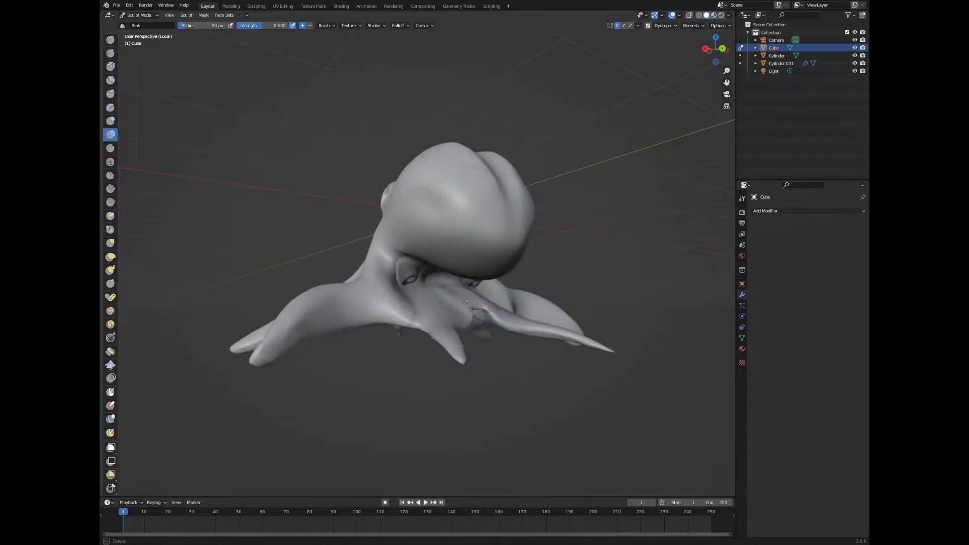
- Inspect the isolated octopus from below, bring back the pillar, and pick the Snake Hook brush
mouse_move(467, 303)
middle_mouse_down()
mouse_move(445, 151)
mouse_move(384, 202)
mouse_move(334, 33)
middle_mouse_up()
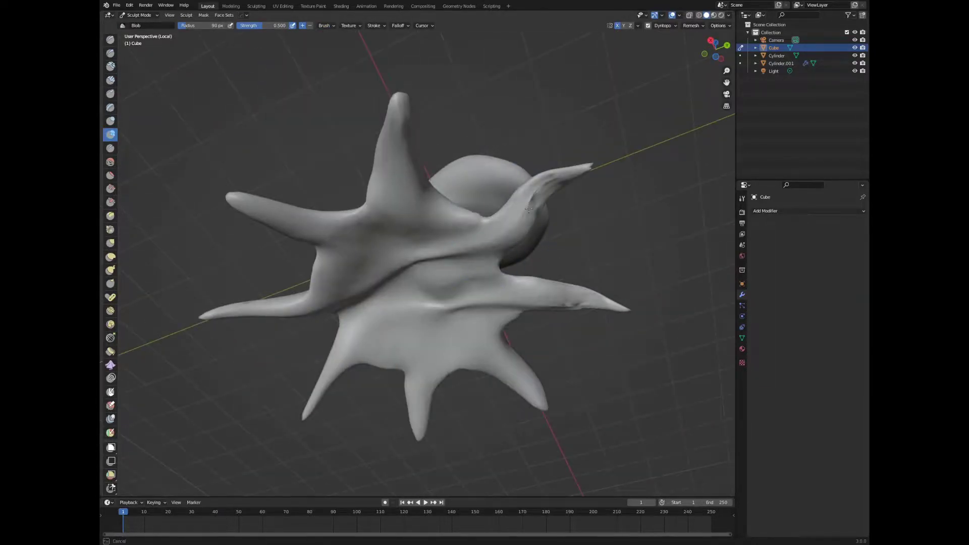
mouse_move(529, 209)
middle_mouse_down()
mouse_move(505, 192)
mouse_move(495, 151)
mouse_move(498, 259)
mouse_move(173, 253)
mouse_move(455, 314)
mouse_move(442, 299)
mouse_move(351, 383)
mouse_move(349, 229)
mouse_move(304, 260)
middle_mouse_up()
key("KP_Divide")
key("k")
key("k")
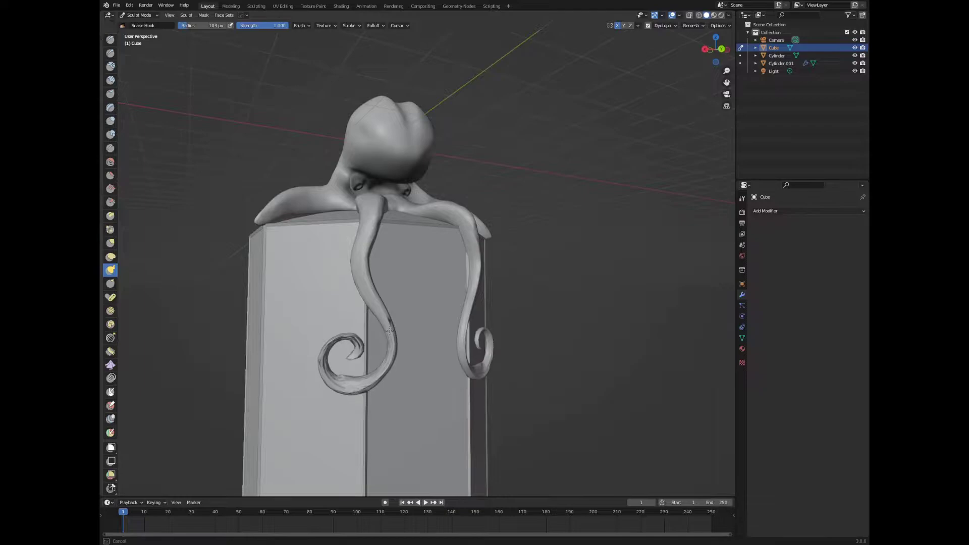
- Orbit around the octopus and pillar to study the hanging tentacles from several angles
middle_click_drag(389, 331, 116, 146)
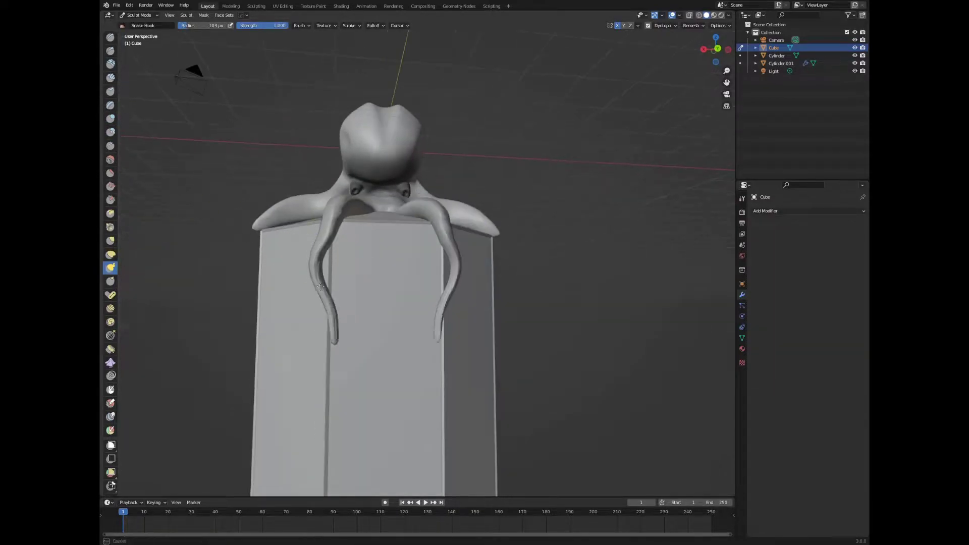
middle_click_drag(338, 221, 301, 271)
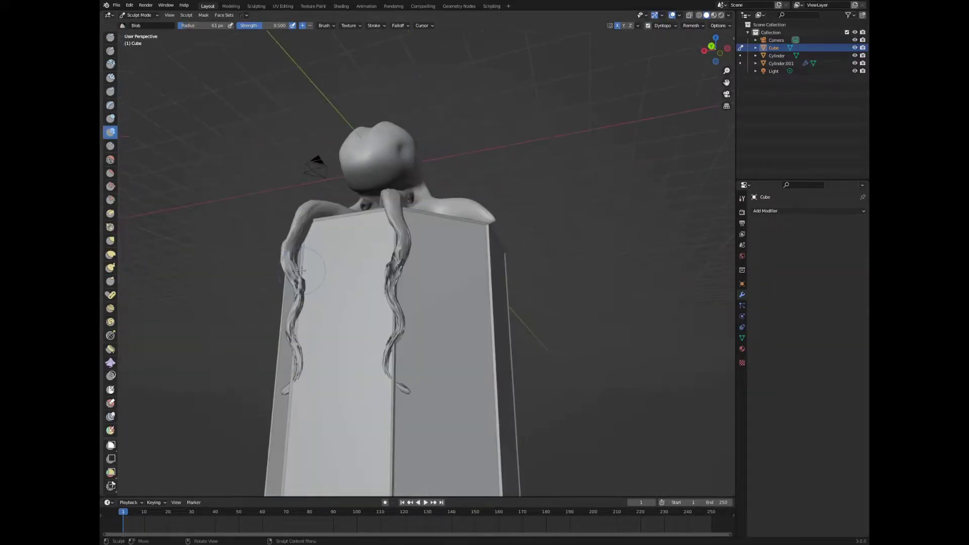
middle_click_drag(310, 379, 315, 295)
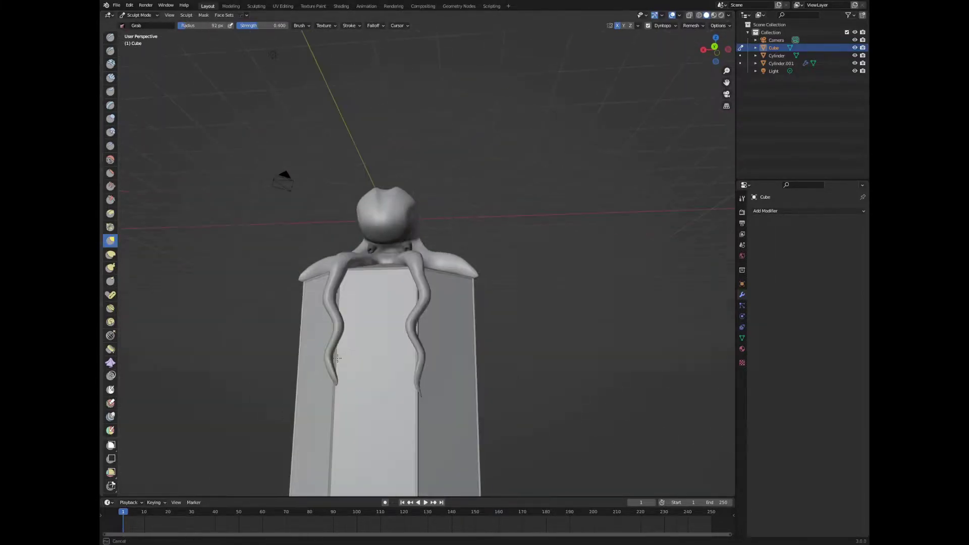
mouse_move(315, 296)
middle_mouse_down()
mouse_move(401, 346)
mouse_move(228, 284)
middle_mouse_up()
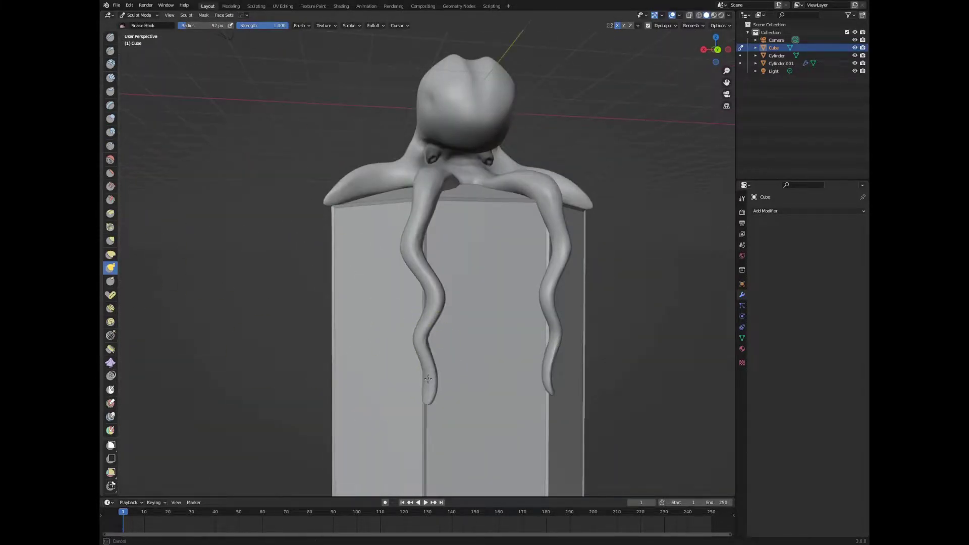
middle_click_drag(428, 379, 398, 303)
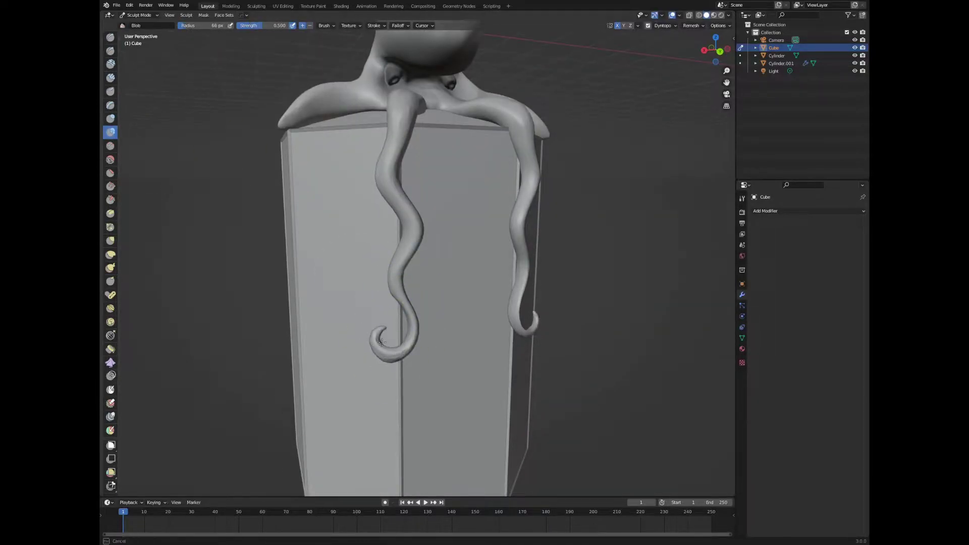
mouse_move(381, 342)
middle_mouse_down()
mouse_move(326, 267)
mouse_move(455, 173)
mouse_move(303, 271)
mouse_move(329, 248)
mouse_move(271, 188)
middle_mouse_up()
- Isolate the octopus in Local view to check the tentacles, then restore the pillar and zoom out
key("KP_Divide")
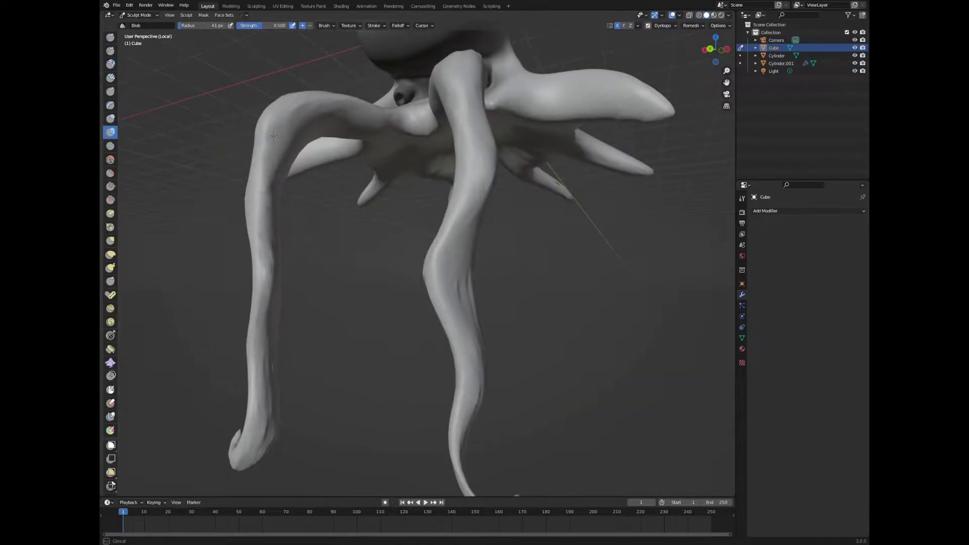
middle_click_drag(265, 377, 115, 336)
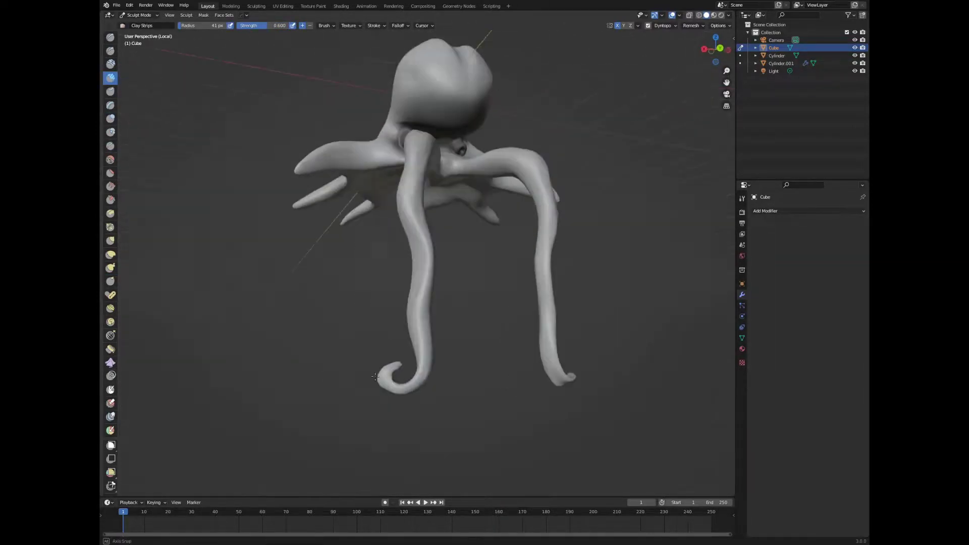
key("KP_Divide")
middle_click_drag(390, 256, 363, 264)
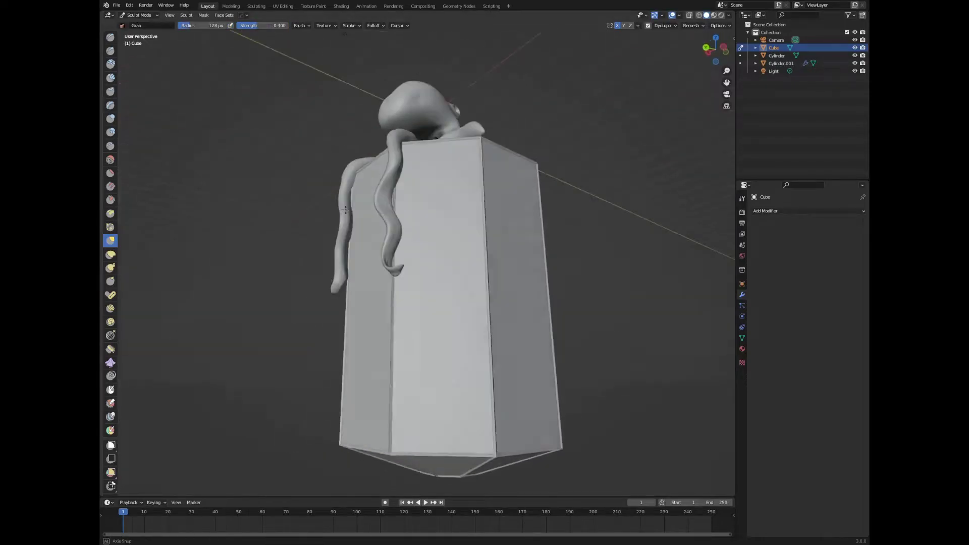
scroll(363, 264, "up", 5)
scroll(364, 264, "up", 4)
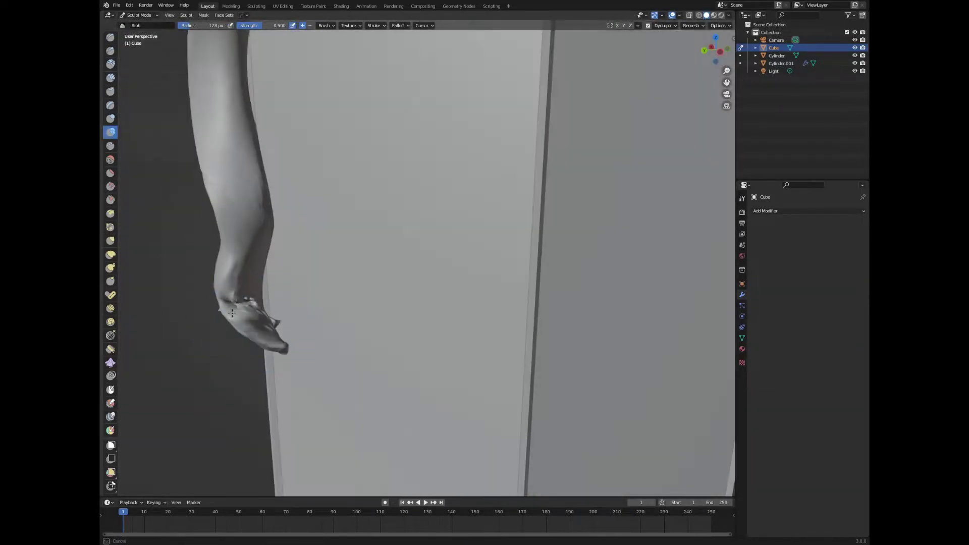
middle_click_drag(263, 82, 308, 369)
scroll(308, 369, "down", 6)
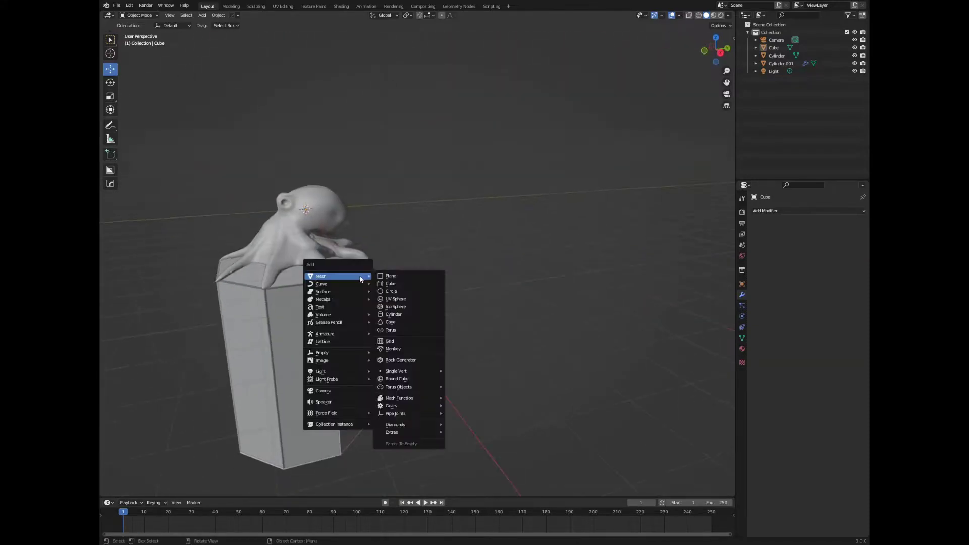
- Add a loop cut to the new tentacle piece in Edit Mode and open the modifier list
scroll(437, 140, "up", 3)
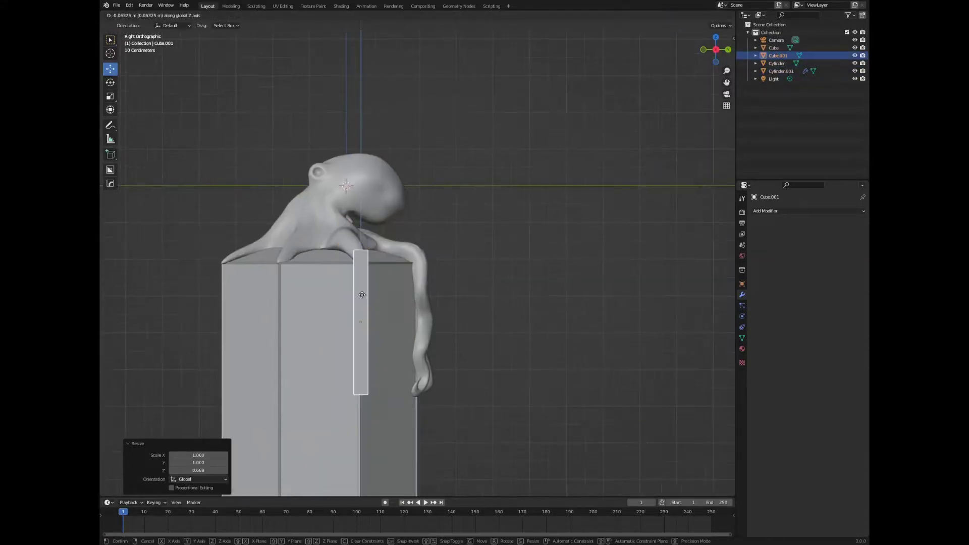
key("Tab")
key("ctrl+r")
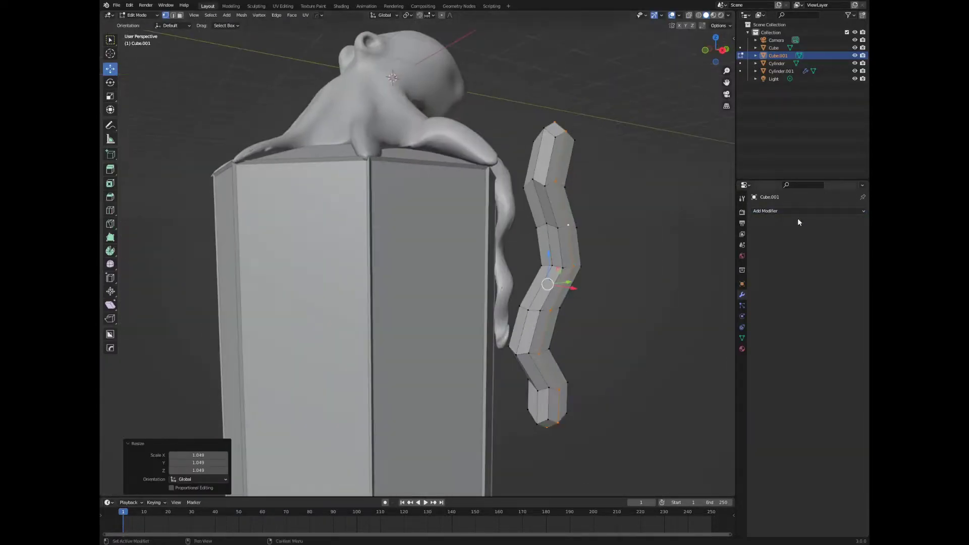
left_click(798, 211)
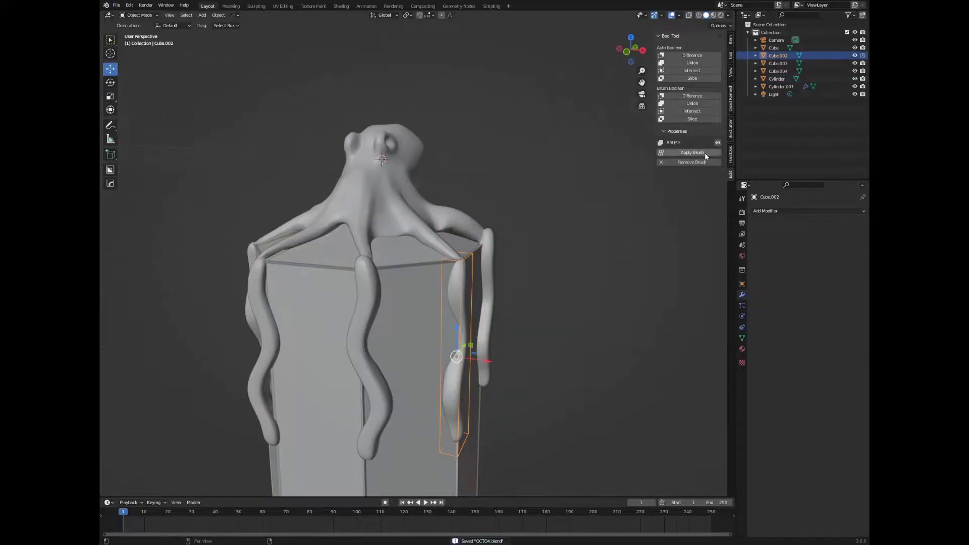
- Union the tentacles into the octopus with Bool Tool and smooth the joins with the Smooth brush
left_click(692, 63)
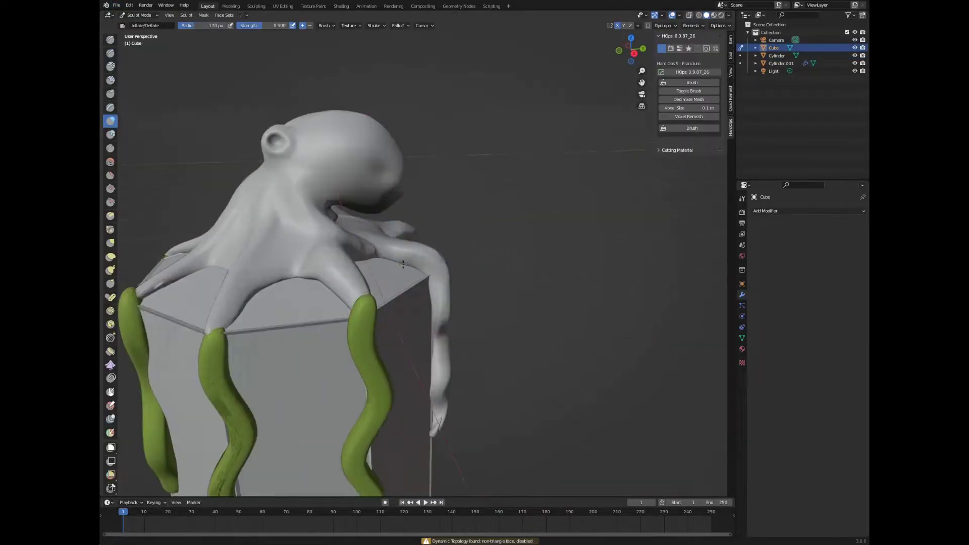
key("shift+s")
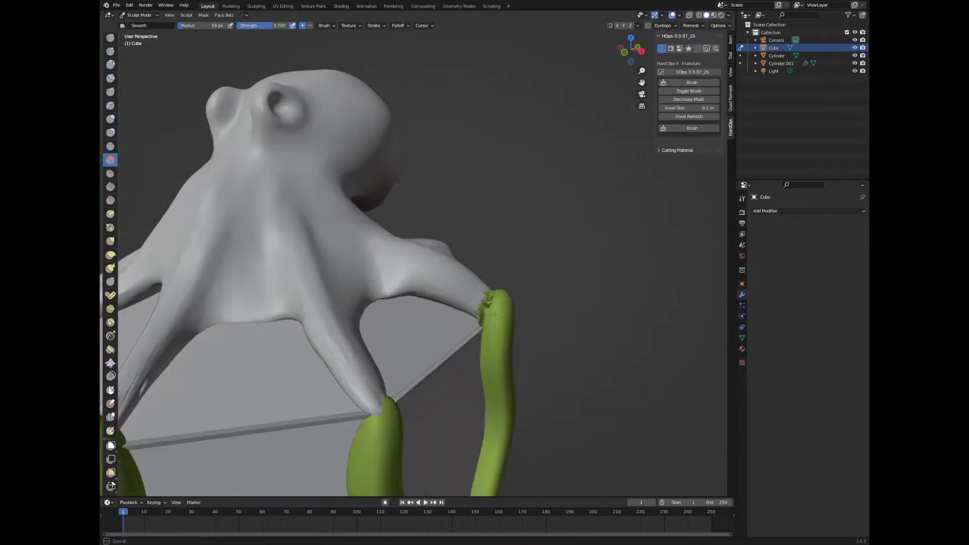
mouse_move(616, 103)
middle_mouse_down()
mouse_move(255, 170)
mouse_move(394, 307)
middle_mouse_up()
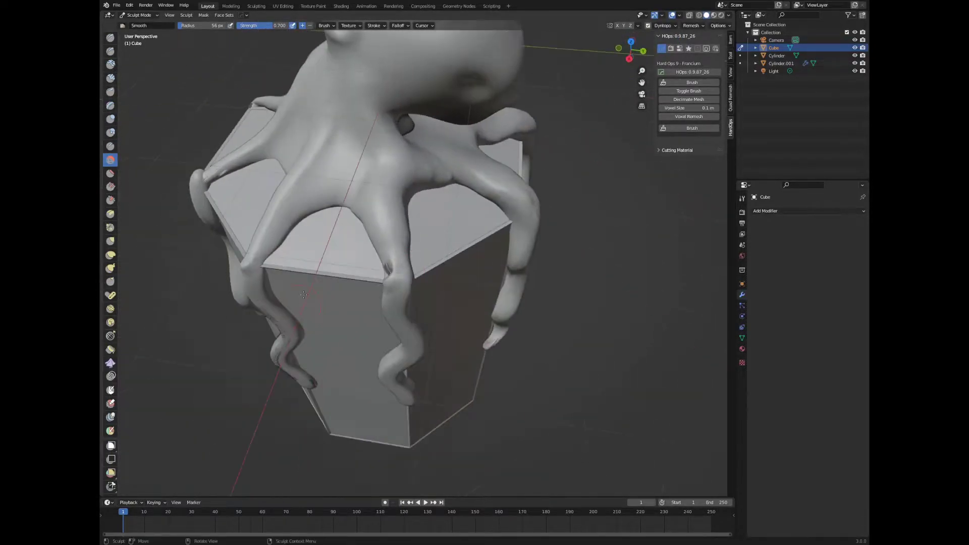
middle_click_drag(390, 261, 398, 224)
mouse_move(310, 253)
middle_mouse_down()
mouse_move(166, 135)
mouse_move(577, 223)
middle_mouse_up()
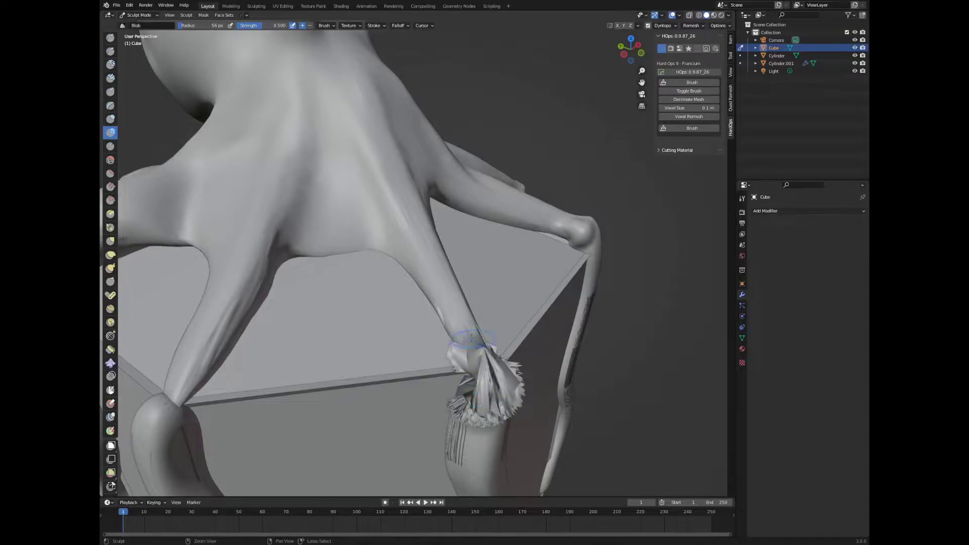
scroll(406, 336, "down", 5)
middle_click_drag(407, 335, 520, 333)
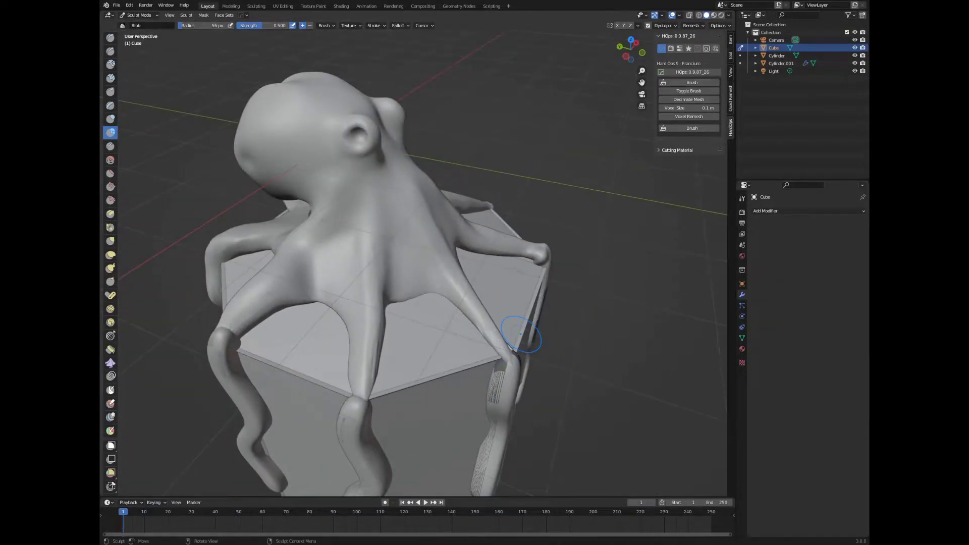
- Put the octopus into Edit Mode and select its entire mesh
key("Tab")
key("Tab")
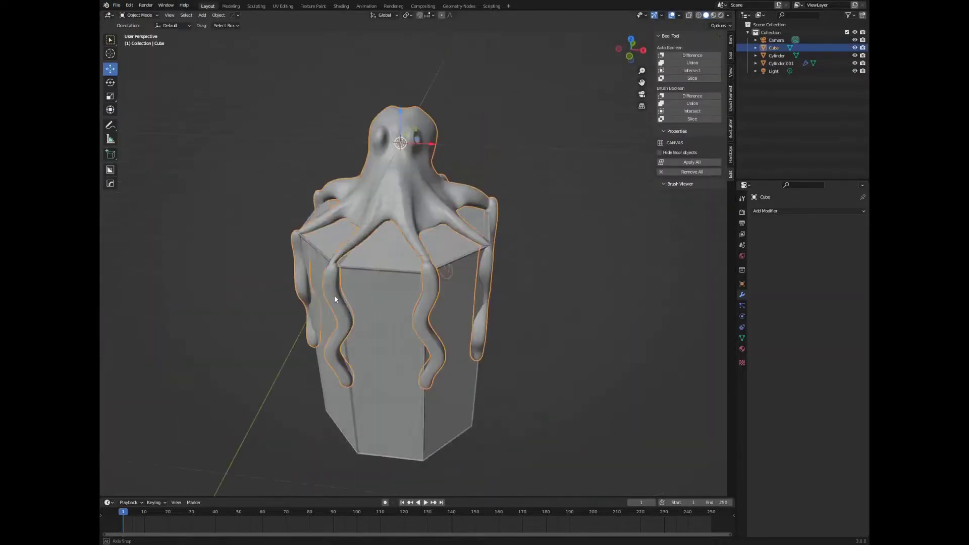
middle_click_drag(345, 278, 375, 251)
scroll(375, 252, "up", 5)
key("ctrl+Tab")
left_click(453, 216)
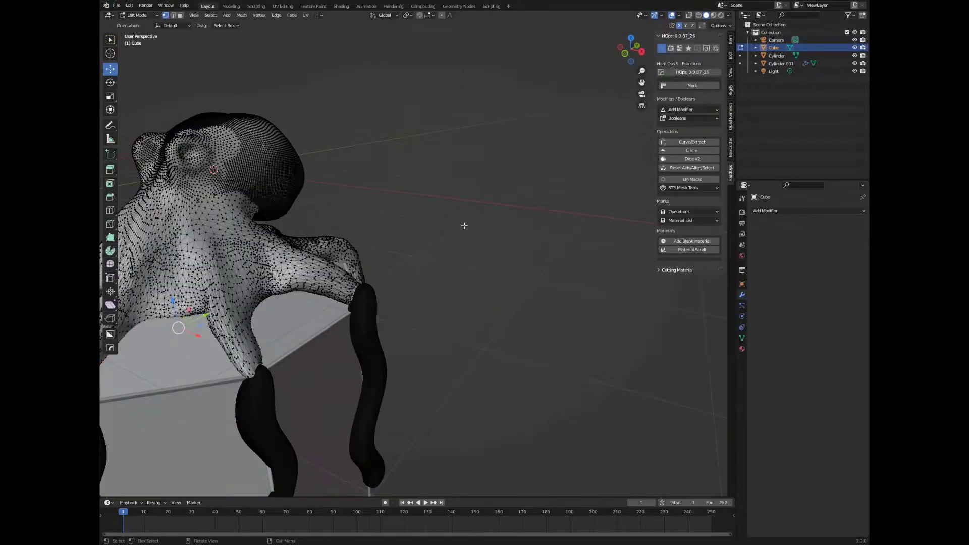
scroll(563, 218, "up", 5)
scroll(563, 218, "down", 10)
mouse_move(461, 268)
middle_mouse_down()
mouse_move(287, 298)
mouse_move(484, 271)
middle_mouse_up()
key("a")
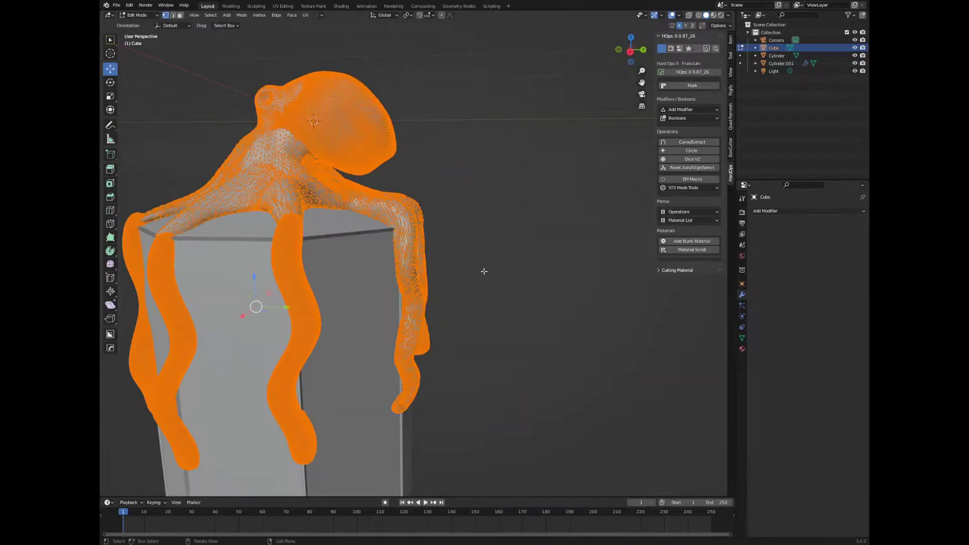
- Go back to Sculpt Mode, then return to Object Mode to add a new cube
mouse_move(498, 304)
middle_mouse_down()
mouse_move(457, 264)
mouse_move(458, 280)
middle_mouse_up()
key("ctrl+Tab")
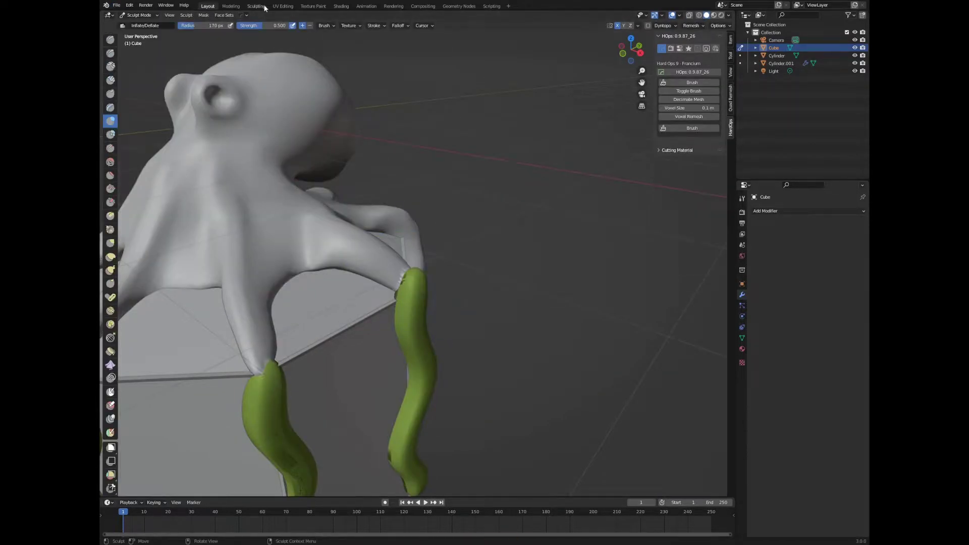
scroll(353, 253, "down", 5)
middle_click_drag(353, 252, 384, 243)
key("ctrl+Tab")
key("shift+a")
- Add a cube, move it along X, and stretch it along Z into a thin bar
key("g")
key("x")
left_click(422, 126)
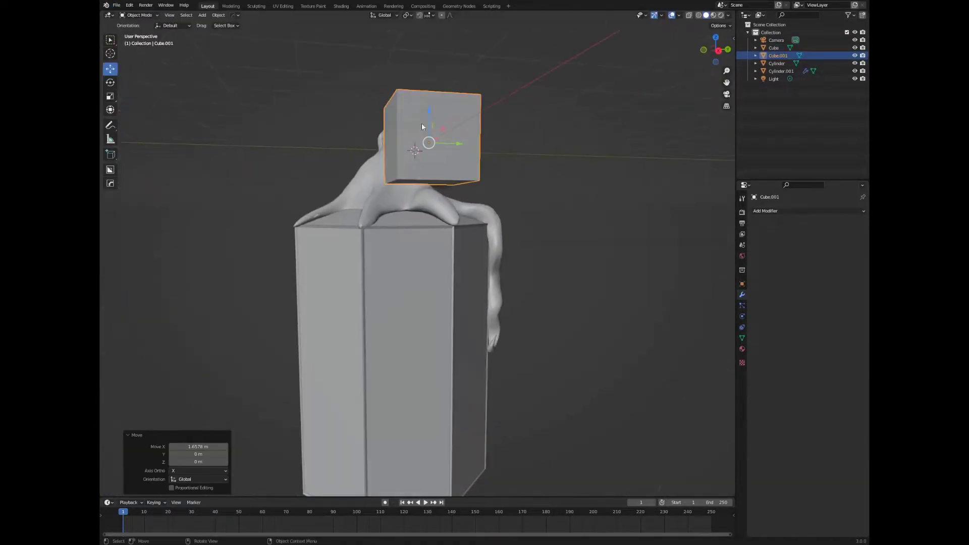
middle_click_drag(423, 126, 479, 151)
key("KP_3")
key("s")
key("z")
left_click(525, 117)
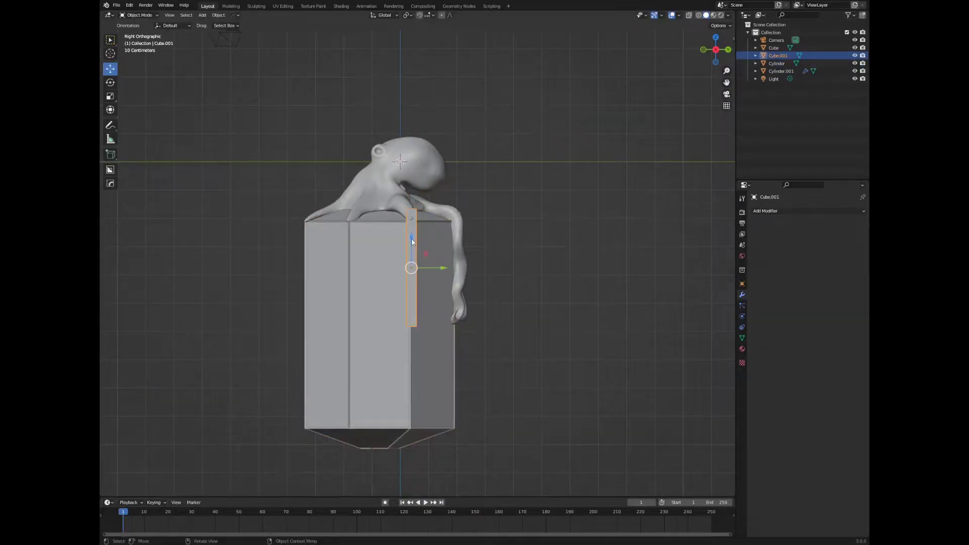
- Add six loop cuts to the bar and scale the edges along Y into a zigzag
key("Tab")
key("ctrl+r")
scroll(412, 242, "up", 5)
left_click(412, 242)
right_click(411, 242)
scroll(389, 270, "up", 4)
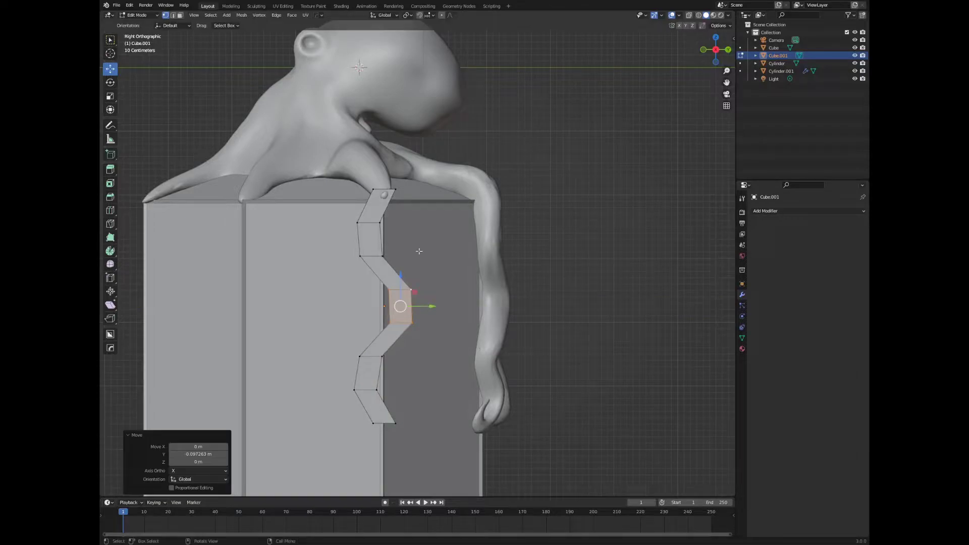
mouse_move(496, 301)
middle_mouse_down()
mouse_move(221, 326)
mouse_move(333, 296)
mouse_move(222, 262)
middle_mouse_up()
left_click(240, 320)
key("s")
key("y")
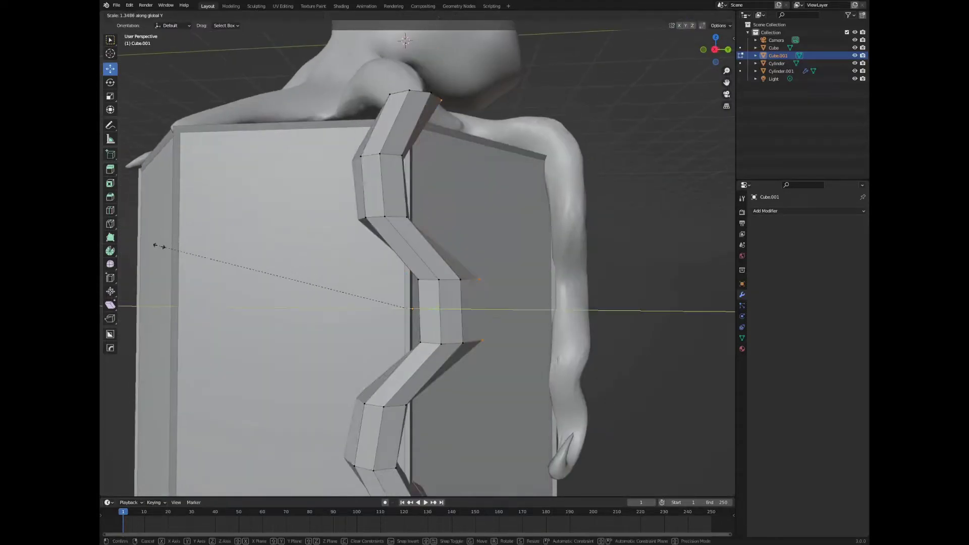
mouse_move(442, 303)
middle_mouse_down()
mouse_move(372, 389)
mouse_move(545, 249)
mouse_move(296, 356)
mouse_move(384, 303)
mouse_move(542, 250)
middle_mouse_up()
- Add a Subdivision modifier to the tentacle and apply it
key("Tab")
left_click(808, 211)
left_click(714, 318)
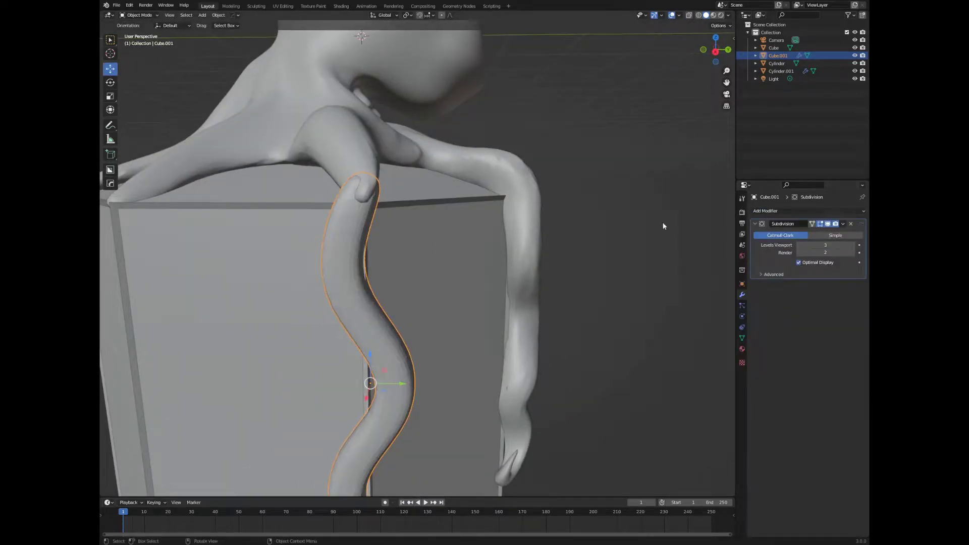
left_click(843, 224)
left_click(807, 238)
mouse_move(606, 303)
middle_mouse_down()
mouse_move(668, 286)
mouse_move(454, 313)
mouse_move(409, 346)
middle_mouse_up()
- Duplicate the tentacle along X, rotate it -90 on Z, and mirror further copies around the block
key("shift+d")
key("x")
left_click(429, 332)
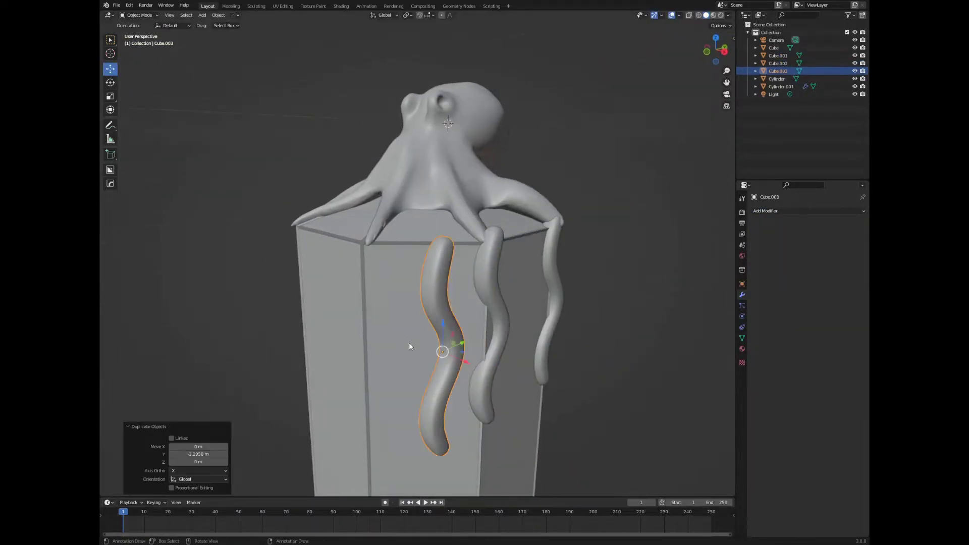
type("z-90")
key("shift+d")
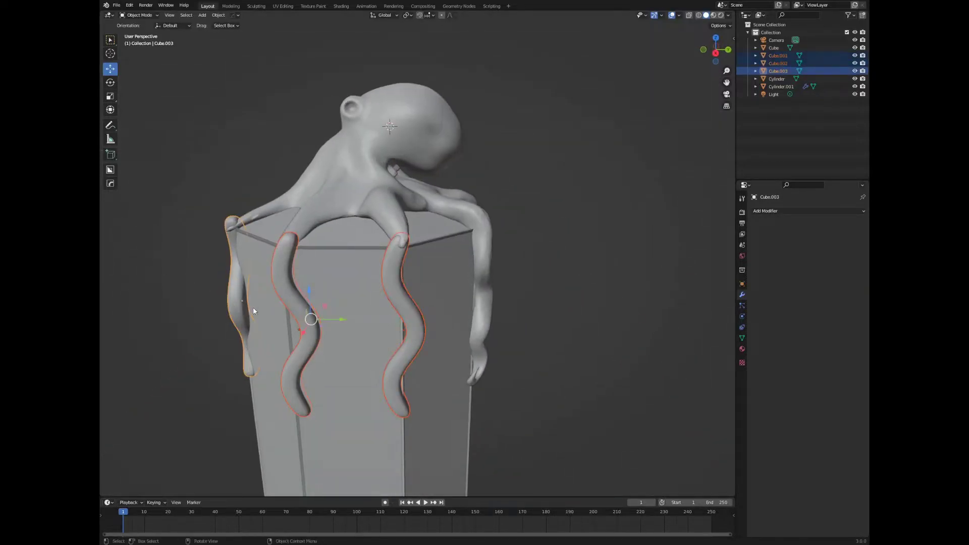
middle_click_drag(476, 342, 353, 328)
right_click(404, 349)
left_click(469, 361)
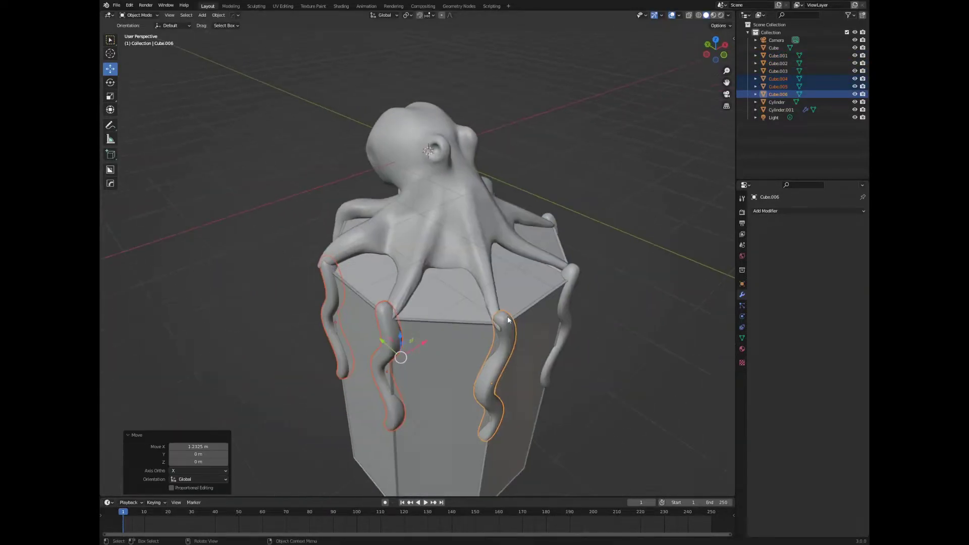
- Finish mirroring the copies, save the file, and select the octopus with the tentacles
middle_click_drag(452, 299, 422, 245)
key("alt+a")
key("ctrl+s")
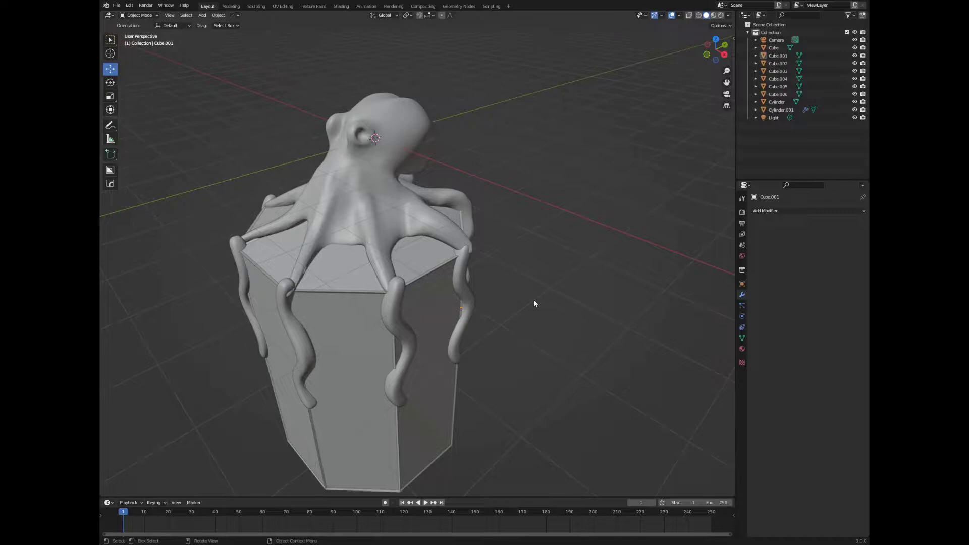
key("ctrl+z")
- Join the tentacle copies into the octopus with Ctrl+J
key("n")
middle_click_drag(327, 319, 618, 183)
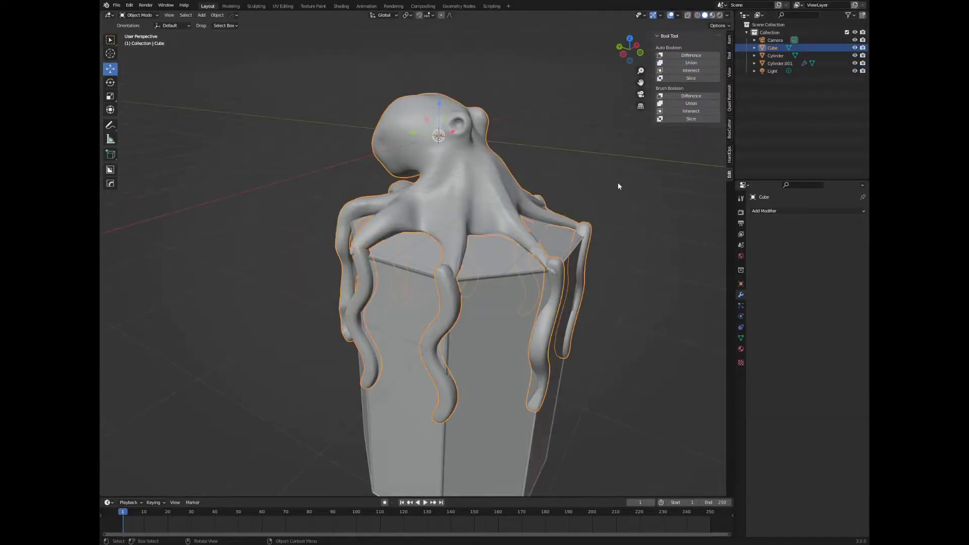
key("ctrl+j")
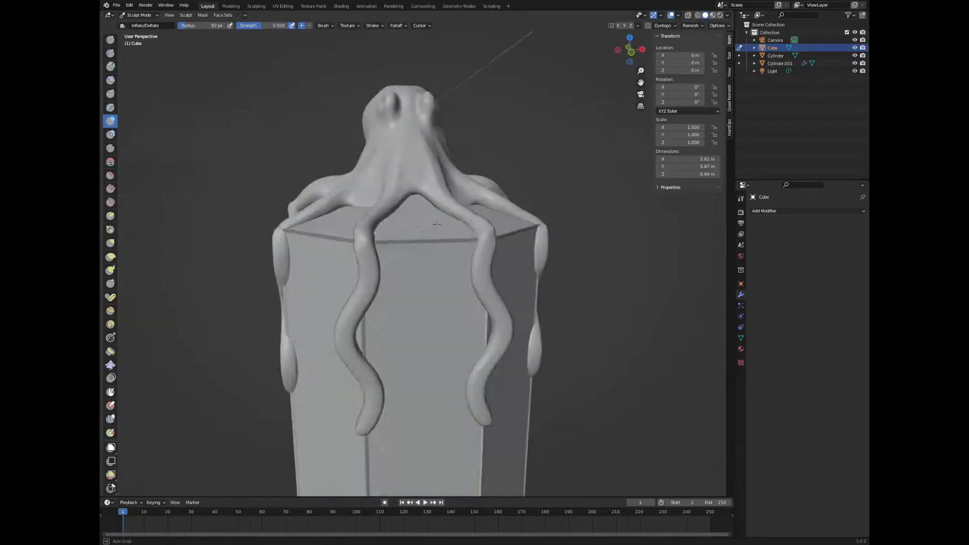
- Sculpt the hanging tentacle tips into curled hooks, orbiting to check each one
middle_click_drag(437, 224, 356, 304)
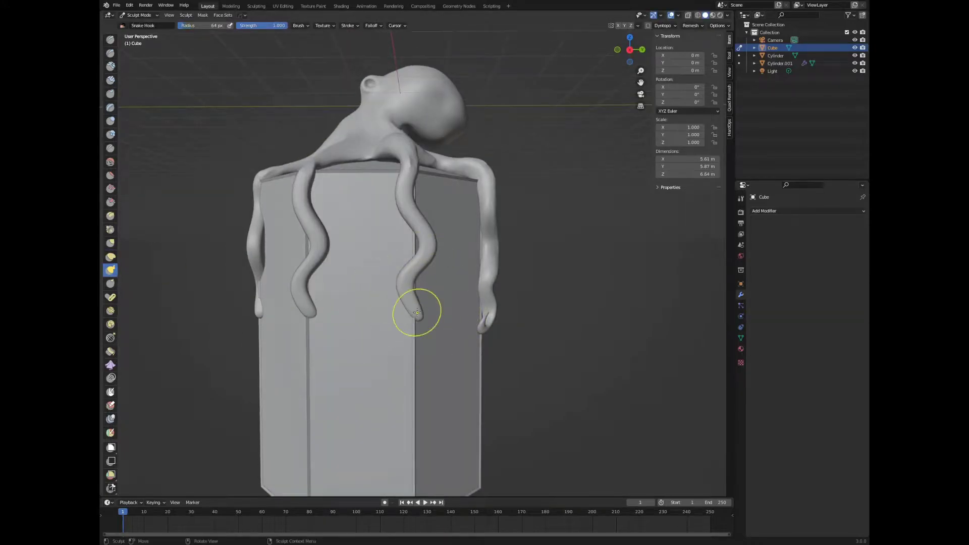
middle_click_drag(421, 332, 374, 310)
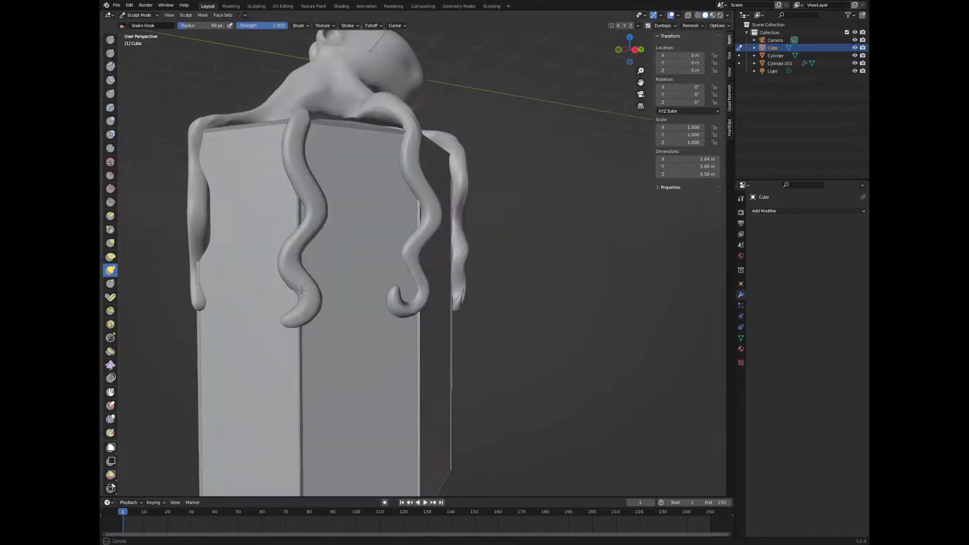
middle_click_drag(387, 274, 318, 251)
middle_click_drag(318, 159, 426, 340)
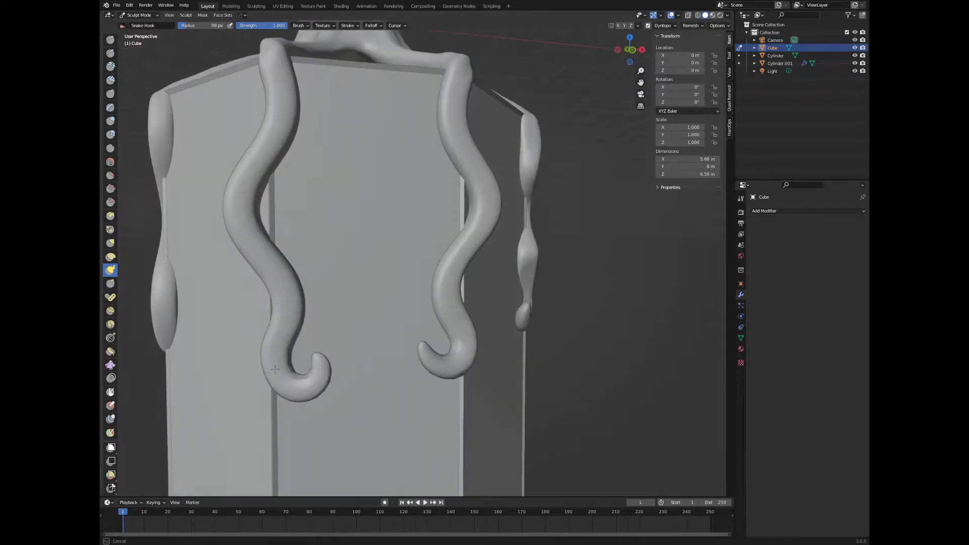
scroll(427, 340, "up", 3)
scroll(434, 386, "down", 6)
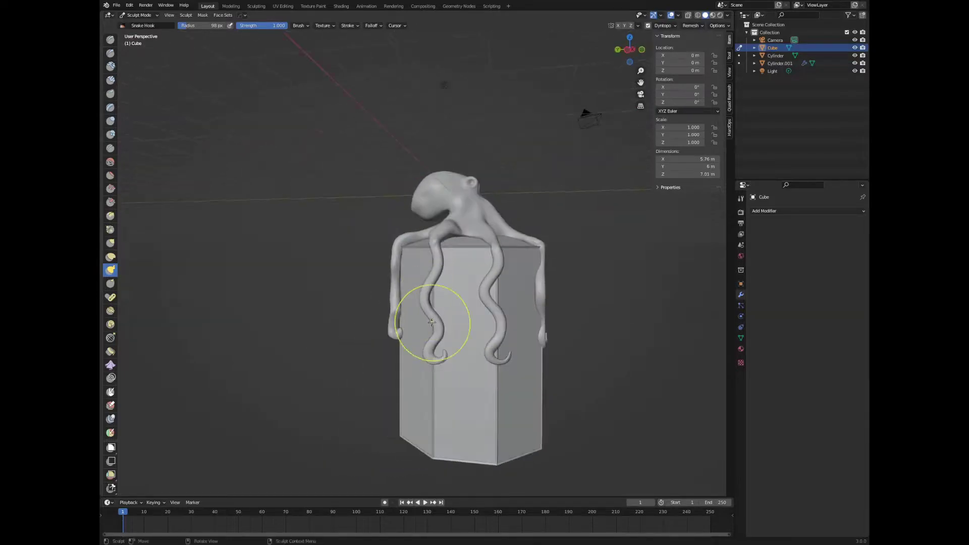
middle_click_drag(431, 322, 398, 252)
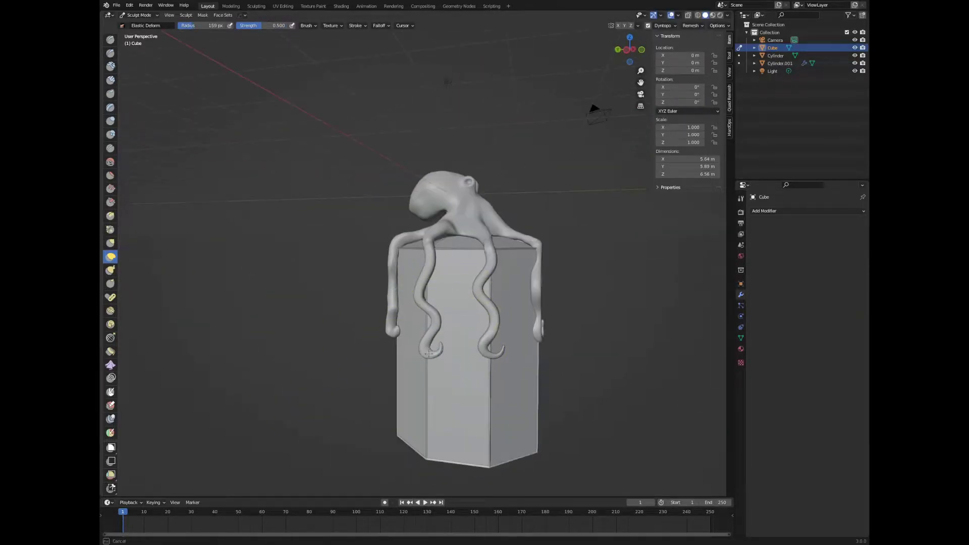
middle_click_drag(429, 353, 374, 216)
mouse_move(345, 409)
middle_mouse_down()
mouse_move(345, 359)
mouse_move(383, 352)
mouse_move(393, 219)
mouse_move(562, 205)
middle_mouse_up()
scroll(394, 219, "up", 5)
scroll(499, 195, "down", 5)
scroll(501, 232, "up", 5)
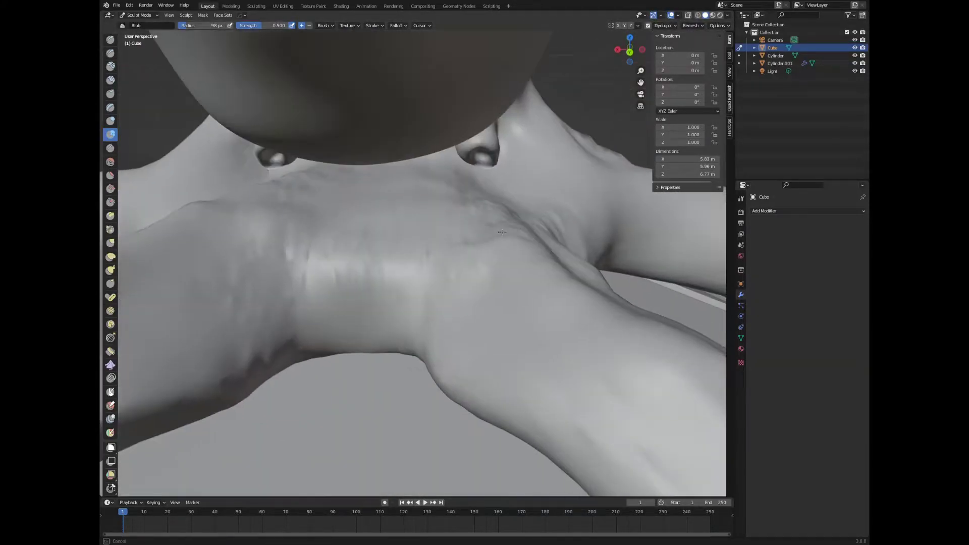
middle_click_drag(514, 230, 389, 305)
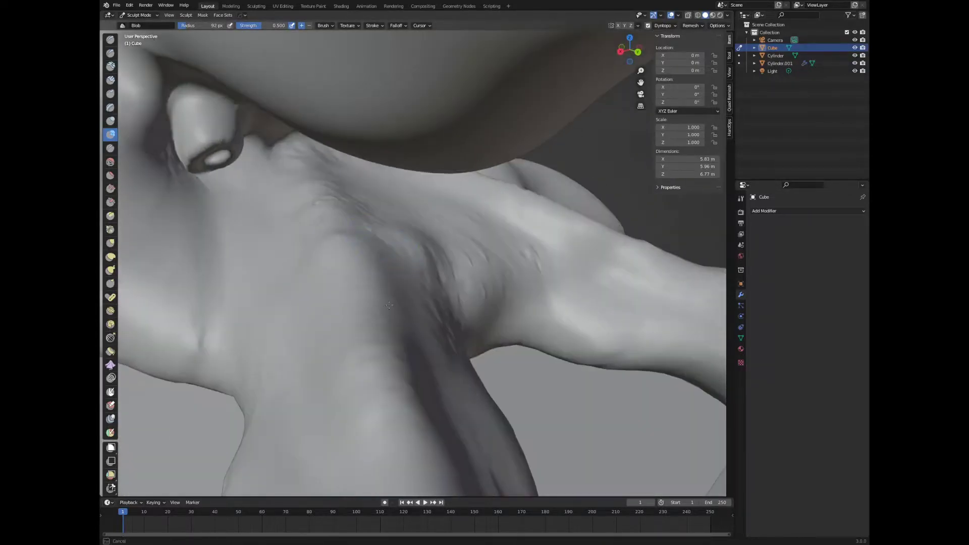
scroll(333, 237, "down", 6)
mouse_move(333, 237)
middle_mouse_down()
mouse_move(444, 275)
mouse_move(394, 212)
mouse_move(375, 169)
mouse_move(368, 301)
mouse_move(387, 335)
mouse_move(401, 178)
mouse_move(378, 244)
mouse_move(353, 255)
middle_mouse_up()
scroll(444, 275, "up", 3)
scroll(445, 275, "up", 2)
scroll(394, 212, "down", 3)
scroll(376, 313, "up", 3)
scroll(376, 313, "down", 3)
scroll(343, 259, "down", 5)
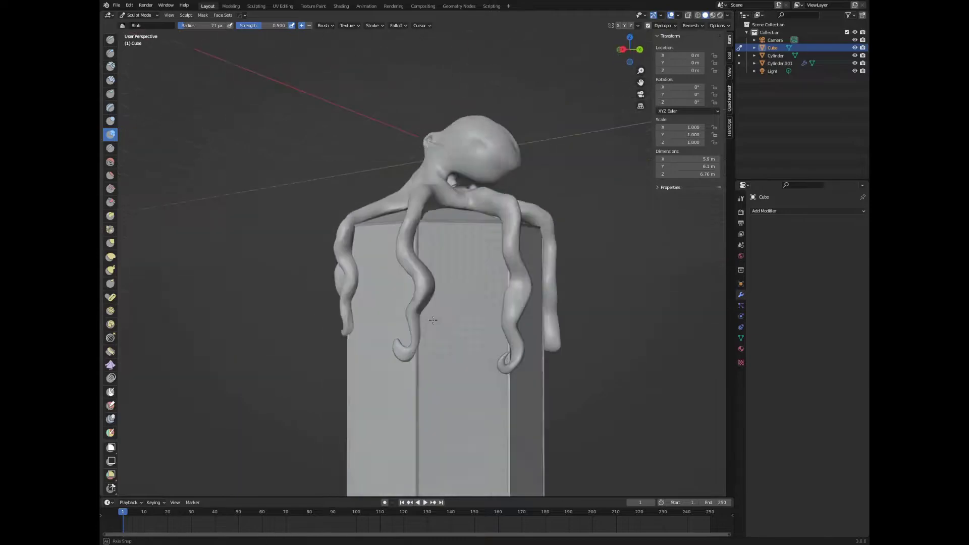
- Use the Grab and Blob brushes from low angles to drape the tentacles down the pillar
mouse_move(433, 320)
middle_mouse_down()
mouse_move(281, 91)
mouse_move(408, 328)
middle_mouse_up()
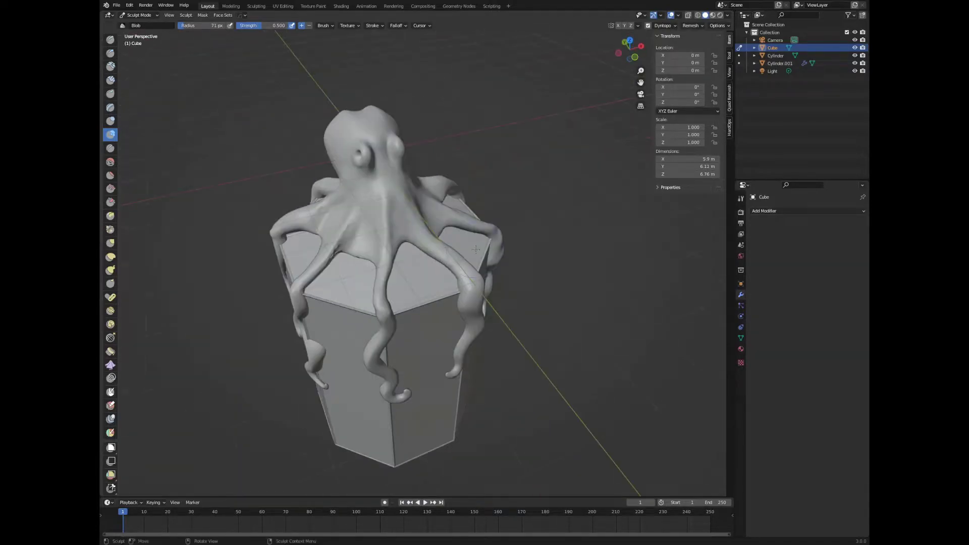
scroll(483, 257, "up", 5)
mouse_move(484, 258)
middle_mouse_down()
mouse_move(566, 297)
mouse_move(336, 223)
mouse_move(426, 274)
middle_mouse_up()
scroll(426, 295, "down", 3)
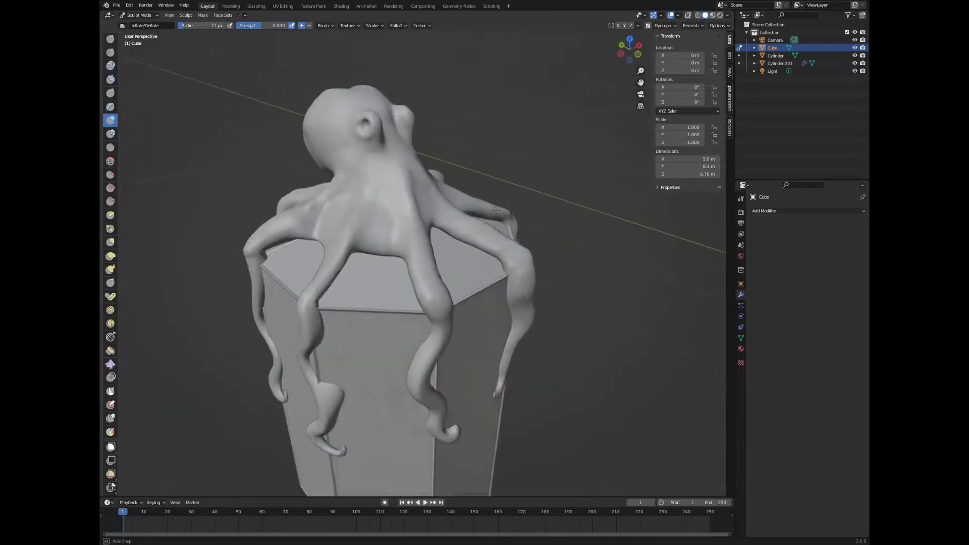
mouse_move(359, 318)
middle_mouse_down()
mouse_move(368, 357)
mouse_move(282, 303)
mouse_move(433, 303)
mouse_move(433, 238)
mouse_move(342, 239)
mouse_move(420, 189)
mouse_move(408, 298)
middle_mouse_up()
left_click(111, 242)
left_click(110, 133)
scroll(420, 188, "up", 3)
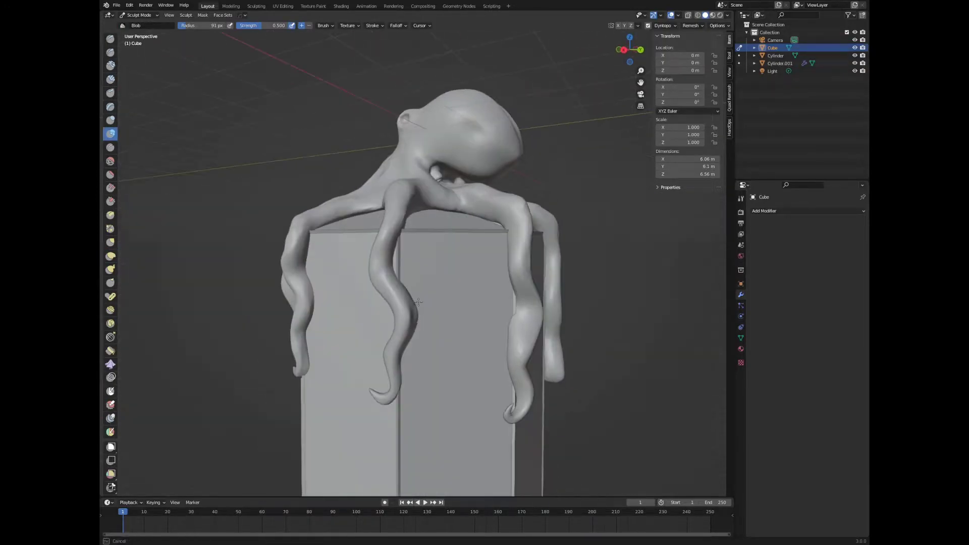
mouse_move(359, 288)
middle_mouse_down()
mouse_move(389, 303)
mouse_move(400, 368)
mouse_move(439, 346)
mouse_move(384, 310)
mouse_move(325, 368)
mouse_move(302, 330)
mouse_move(295, 339)
middle_mouse_up()
scroll(298, 334, "down", 3)
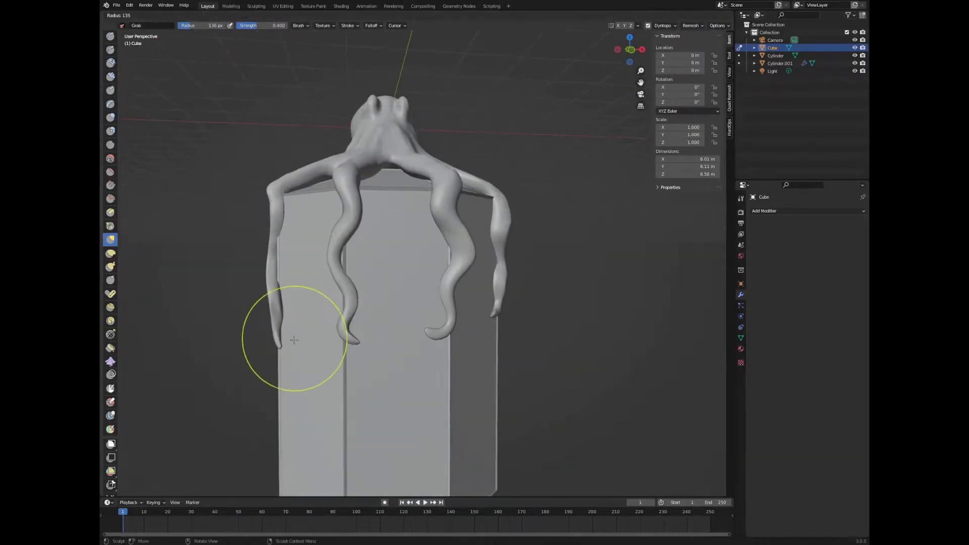
- Curl a tentacle tip into a large spiral with Snake Hook and inspect it
mouse_move(425, 253)
middle_mouse_down()
mouse_move(389, 367)
mouse_move(408, 384)
middle_mouse_up()
key("k")
scroll(418, 392, "up", 5)
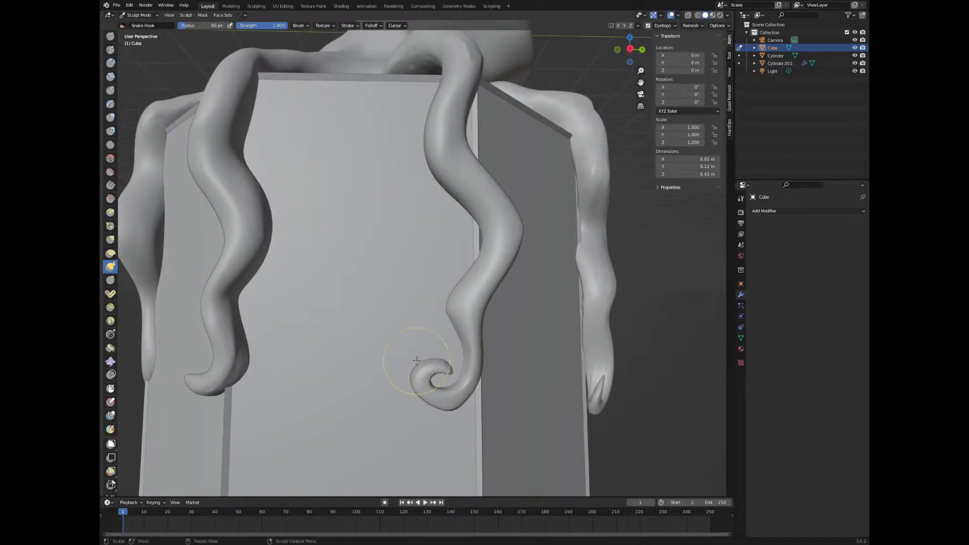
scroll(417, 360, "down", 3)
scroll(402, 340, "up", 4)
middle_click_drag(402, 340, 383, 335)
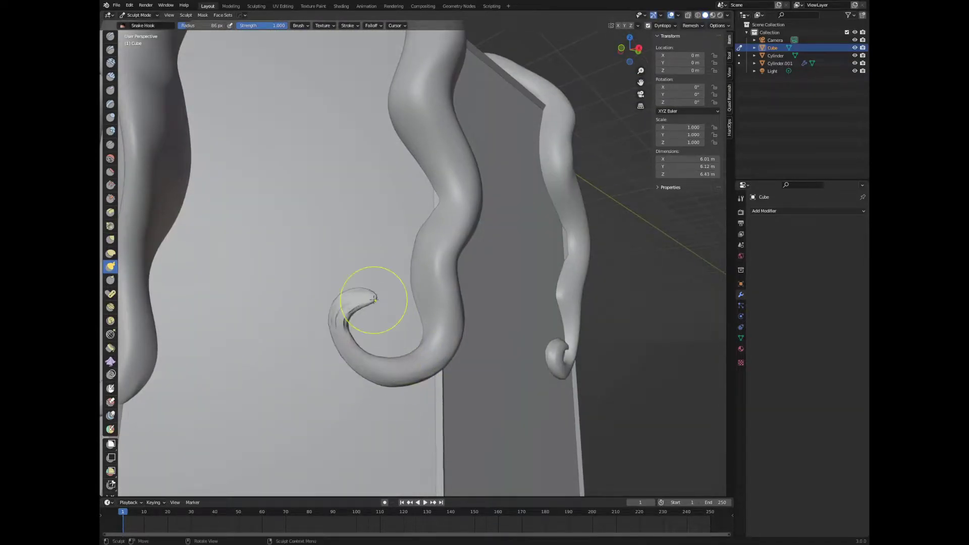
mouse_move(375, 370)
middle_mouse_down()
mouse_move(382, 335)
mouse_move(405, 303)
mouse_move(465, 336)
mouse_move(143, 202)
middle_mouse_up()
scroll(374, 331, "down", 4)
scroll(397, 361, "down", 3)
scroll(143, 202, "up", 2)
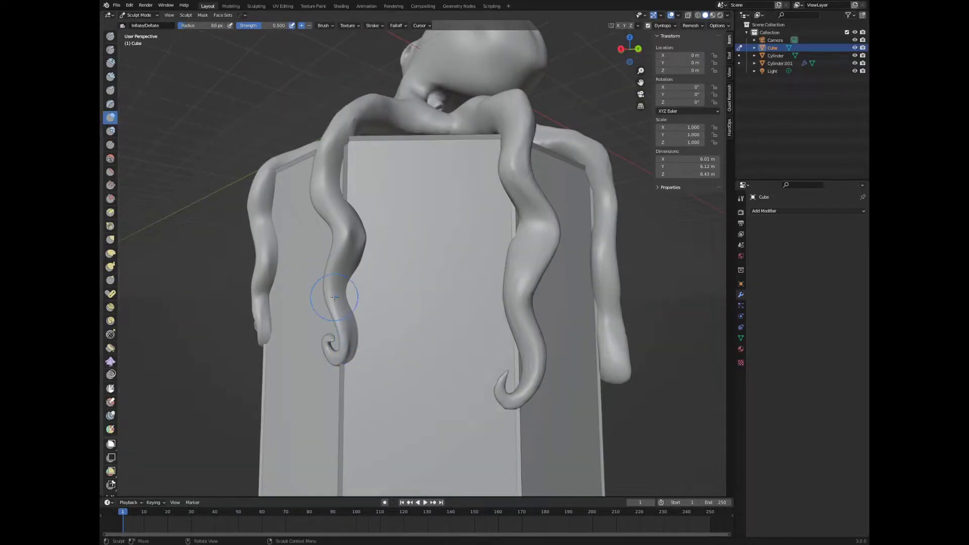
scroll(335, 297, "down", 2)
scroll(384, 303, "up", 4)
scroll(403, 288, "up", 3)
mouse_move(404, 287)
middle_mouse_down()
mouse_move(477, 283)
mouse_move(245, 233)
mouse_move(420, 289)
mouse_move(530, 285)
middle_mouse_up()
- Adjust and thicken the curls with Grab and Inflate, checking the three tentacles on the pillar
key("g")
scroll(455, 284, "up", 3)
key("i")
scroll(451, 298, "up", 3)
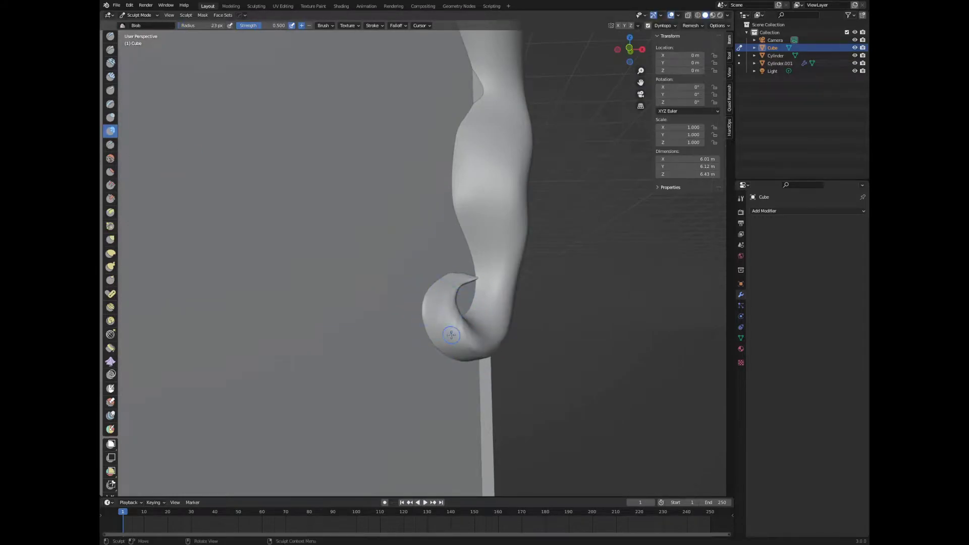
scroll(438, 317, "down", 5)
middle_click_drag(437, 316, 455, 313)
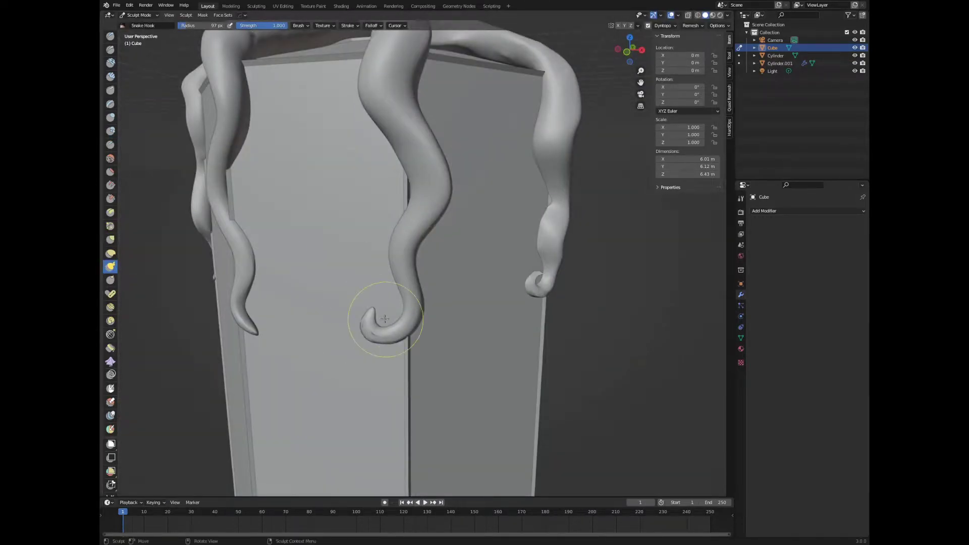
middle_click_drag(385, 319, 454, 318)
scroll(426, 246, "down", 3)
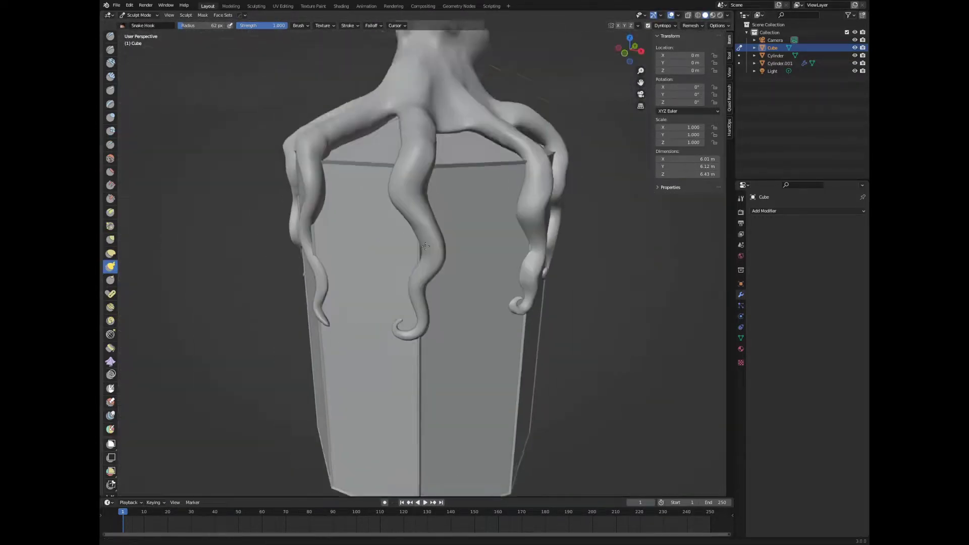
middle_click_drag(426, 246, 379, 355)
scroll(379, 355, "down", 3)
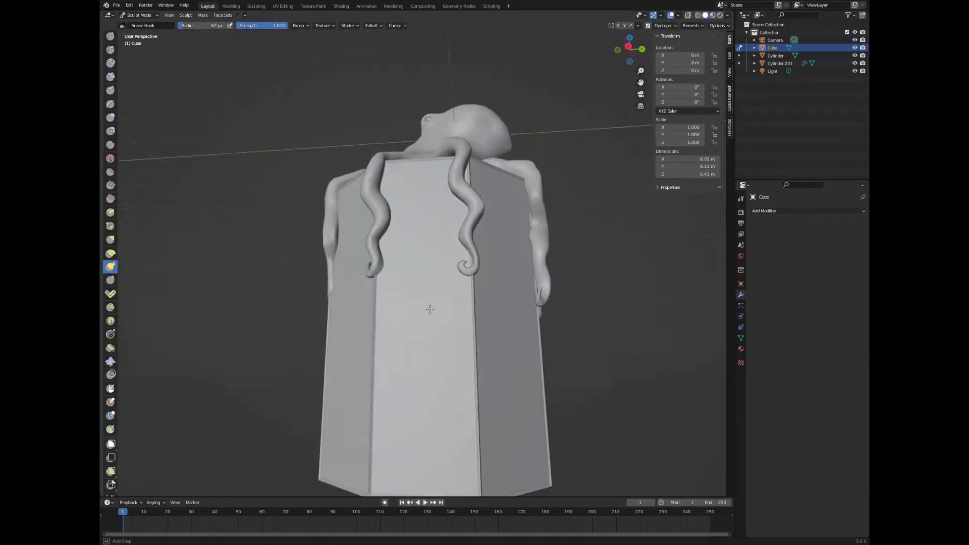
- Refine the curled tips up close with further Inflate and Grab passes
middle_click_drag(430, 309, 431, 297)
scroll(431, 297, "up", 10)
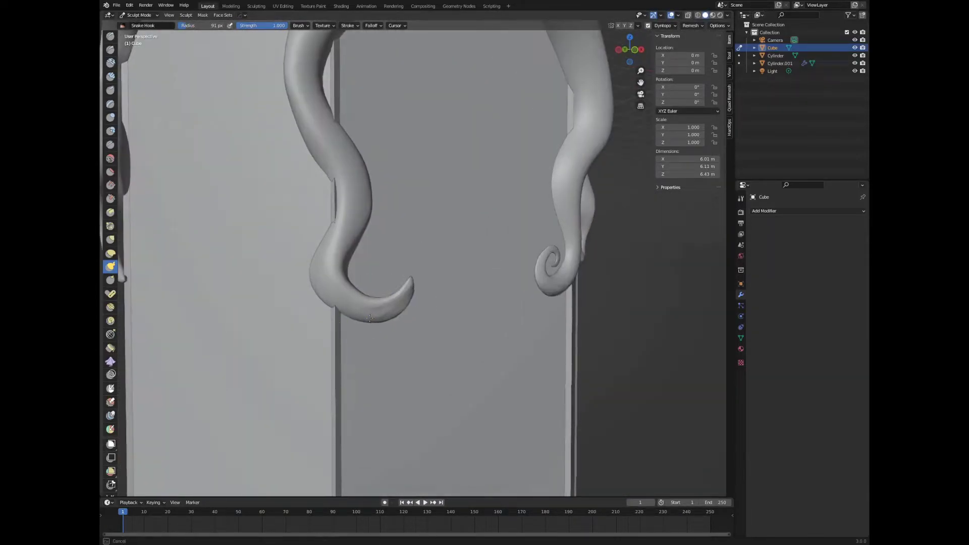
scroll(389, 277, "down", 8)
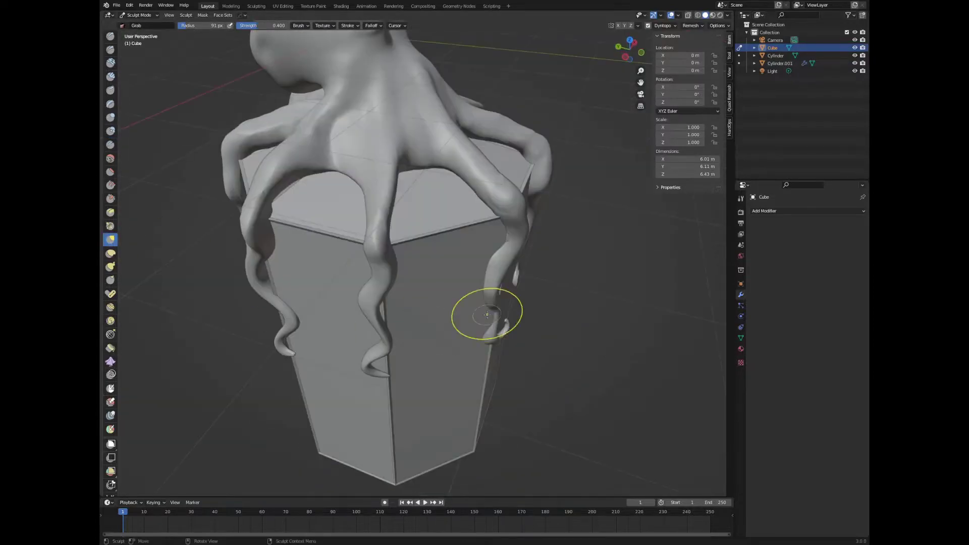
mouse_move(486, 313)
middle_mouse_down()
mouse_move(385, 222)
mouse_move(423, 254)
middle_mouse_up()
key("i")
scroll(423, 254, "up", 4)
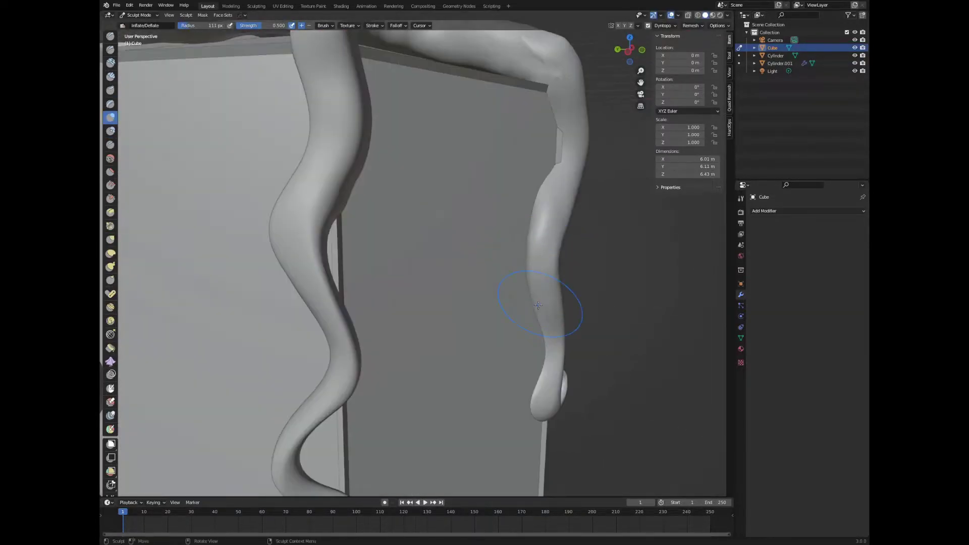
middle_click_drag(530, 303, 324, 216)
key("g")
scroll(353, 345, "up", 2)
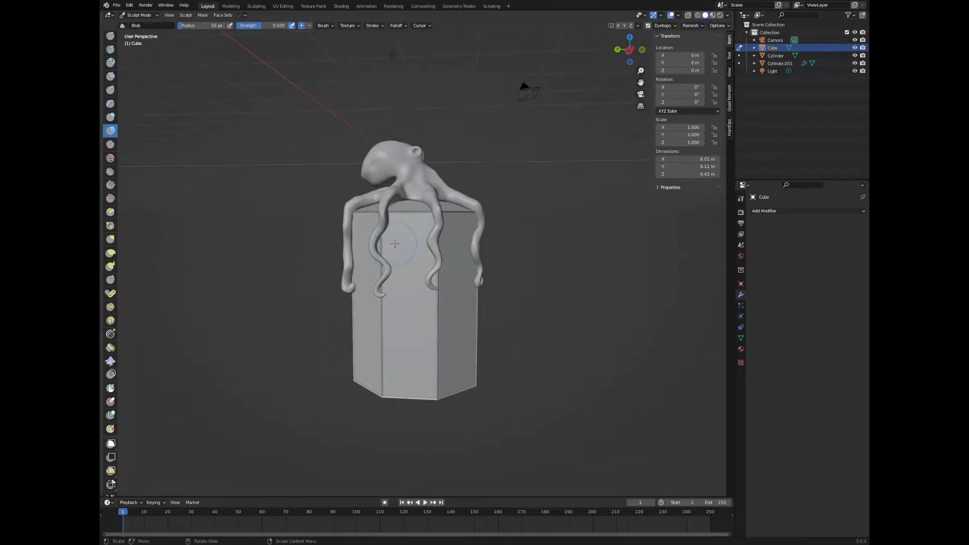
- Orbit to a low front view of the octopus and alternate the Snake Hook and Grab brushes
middle_click_drag(395, 244, 388, 291)
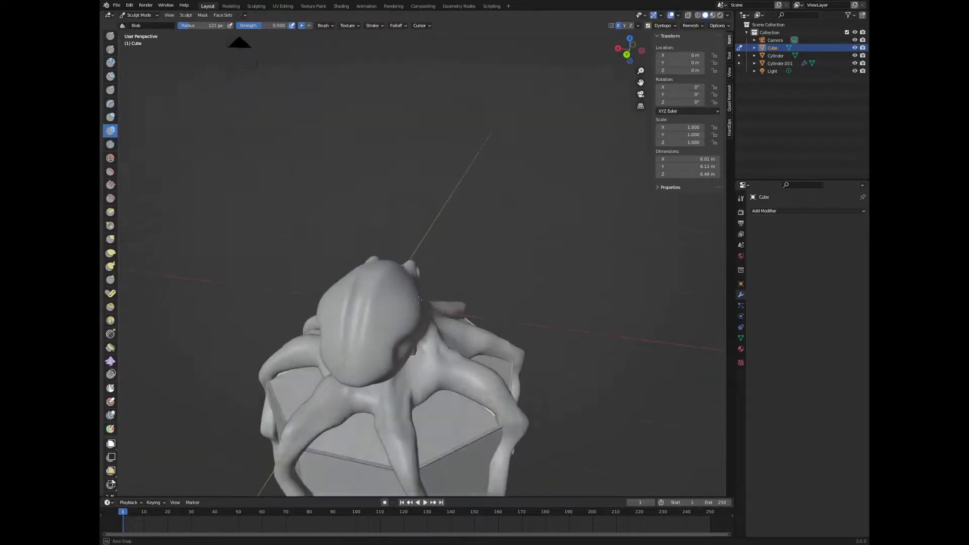
middle_click_drag(340, 364, 353, 248)
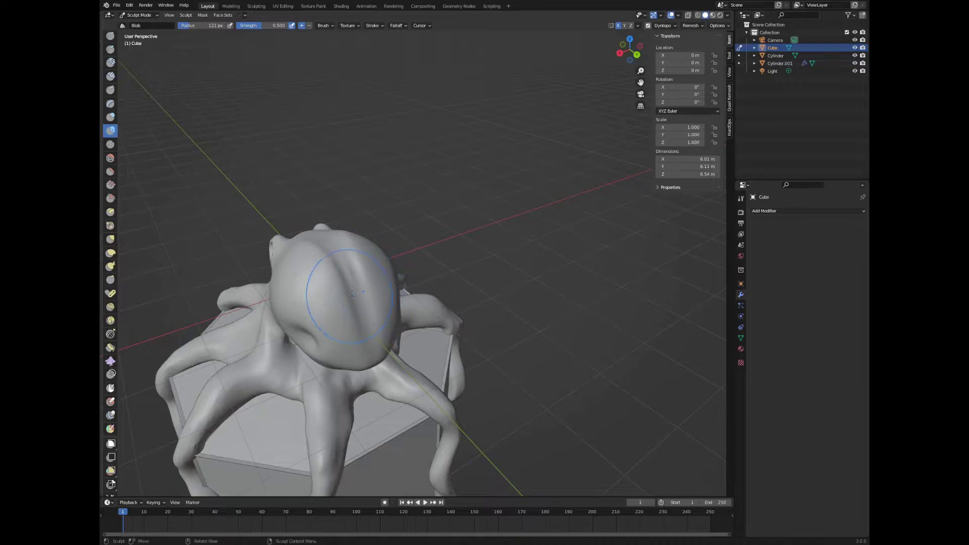
scroll(349, 271, "up", 5)
mouse_move(169, 317)
middle_mouse_down()
mouse_move(374, 275)
mouse_move(562, 184)
middle_mouse_up()
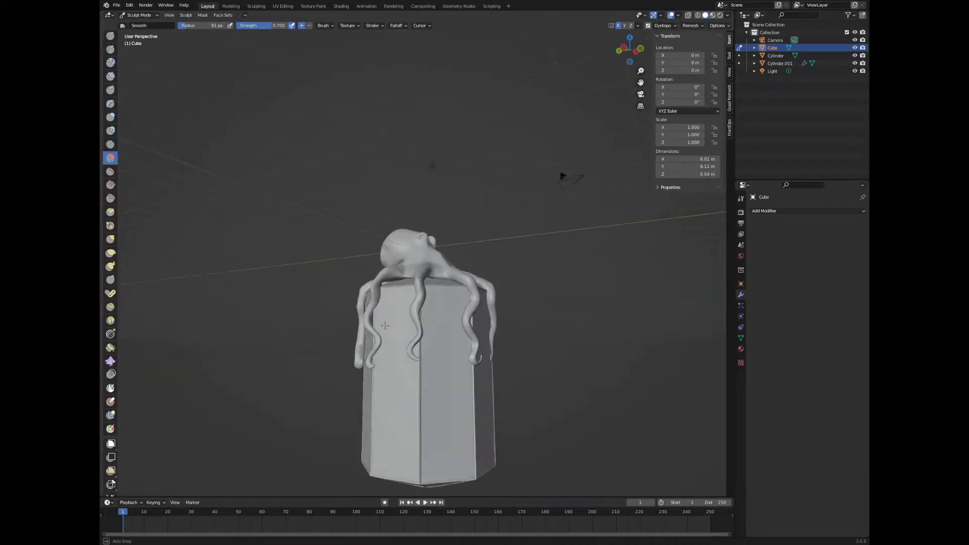
scroll(417, 304, "up", 5)
key("k")
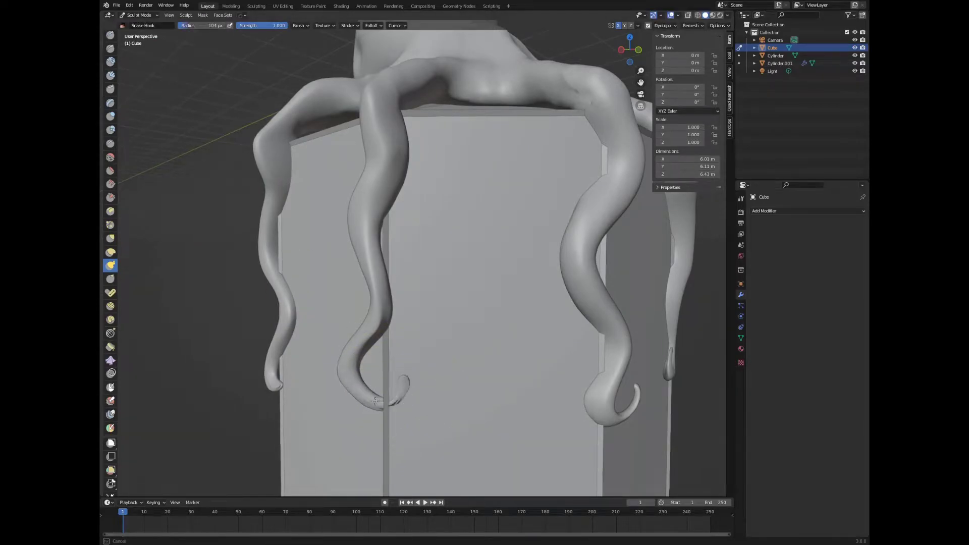
key("g")
middle_click_drag(376, 400, 480, 396)
scroll(479, 395, "down", 3)
scroll(426, 310, "up", 5)
middle_click_drag(427, 311, 389, 303)
scroll(389, 303, "up", 4)
- Rework the tentacle curls with Snake Hook, Elastic Deform and Smooth brushes
key("k")
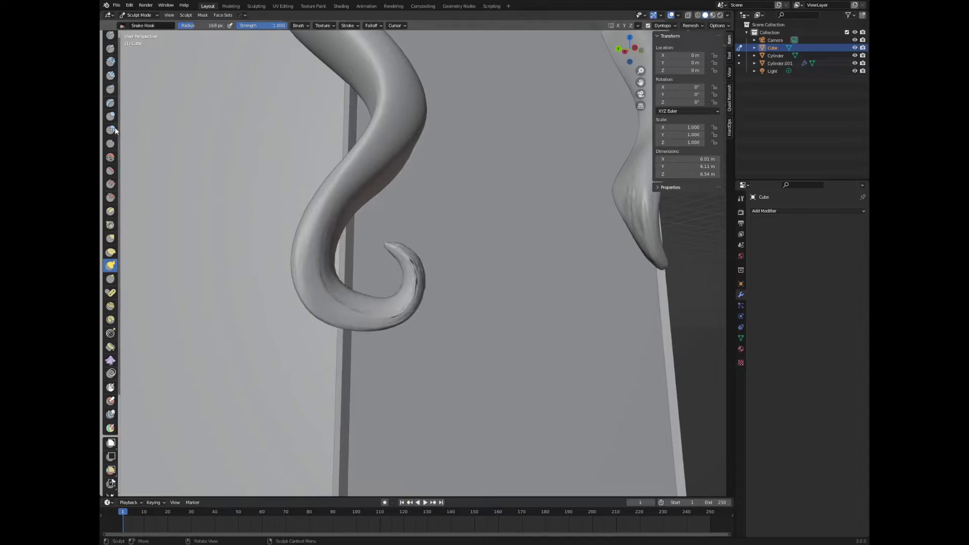
scroll(402, 255, "down", 2)
middle_click_drag(402, 255, 384, 268)
scroll(383, 268, "down", 4)
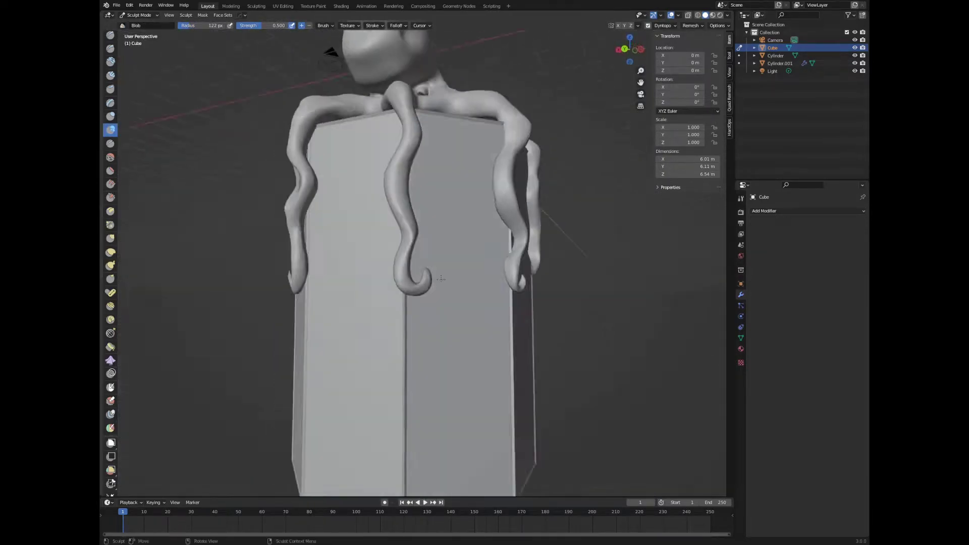
scroll(384, 267, "up", 5)
scroll(383, 267, "down", 2)
scroll(433, 271, "down", 4)
scroll(354, 328, "up", 6)
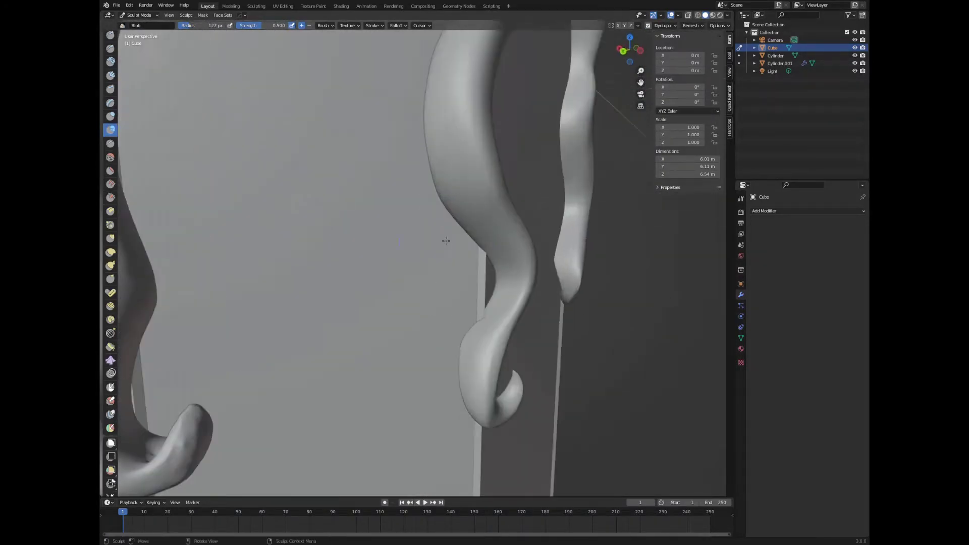
left_click(111, 252)
key("shift+s")
mouse_move(348, 348)
middle_mouse_down()
mouse_move(389, 347)
mouse_move(333, 353)
middle_mouse_up()
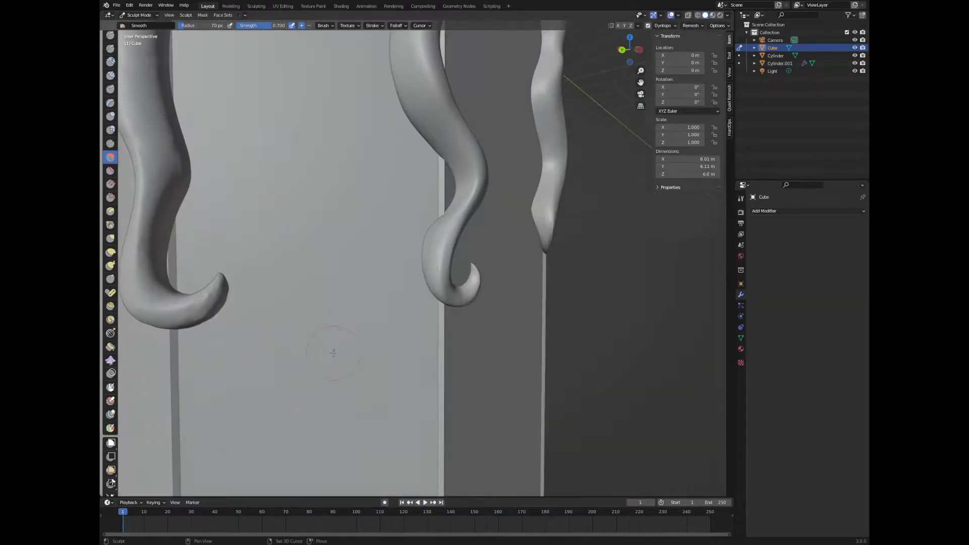
middle_click_drag(221, 280, 112, 214)
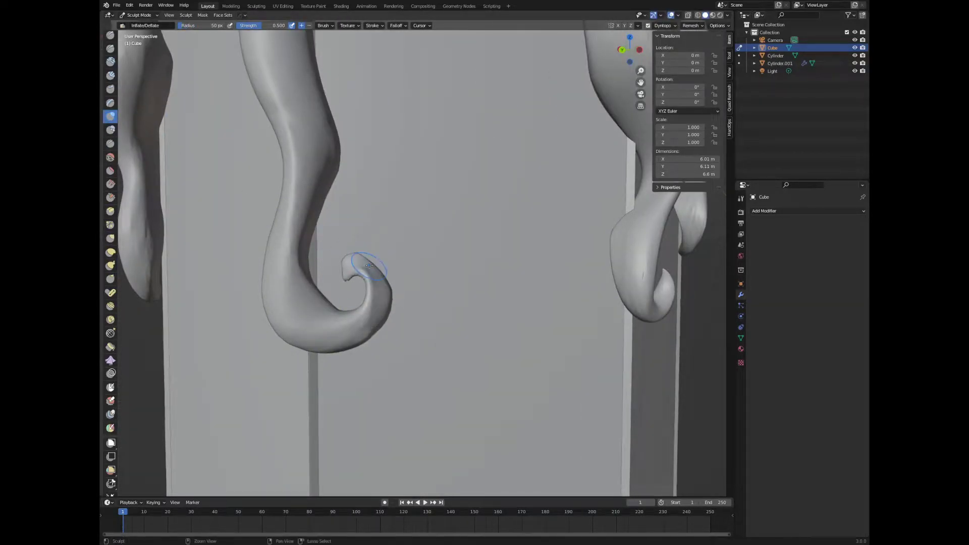
mouse_move(369, 273)
middle_mouse_down()
mouse_move(323, 363)
mouse_move(395, 178)
middle_mouse_up()
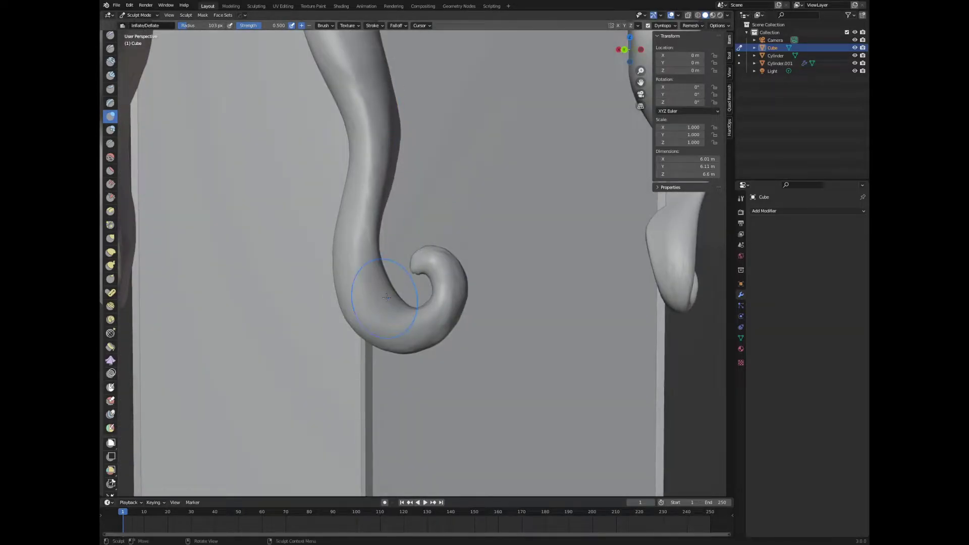
- Inspect the octopus in local view, then return to the full scene with Snake Hook
key("KP_Divide")
mouse_move(382, 277)
middle_mouse_down()
mouse_move(355, 337)
mouse_move(426, 319)
mouse_move(214, 257)
middle_mouse_up()
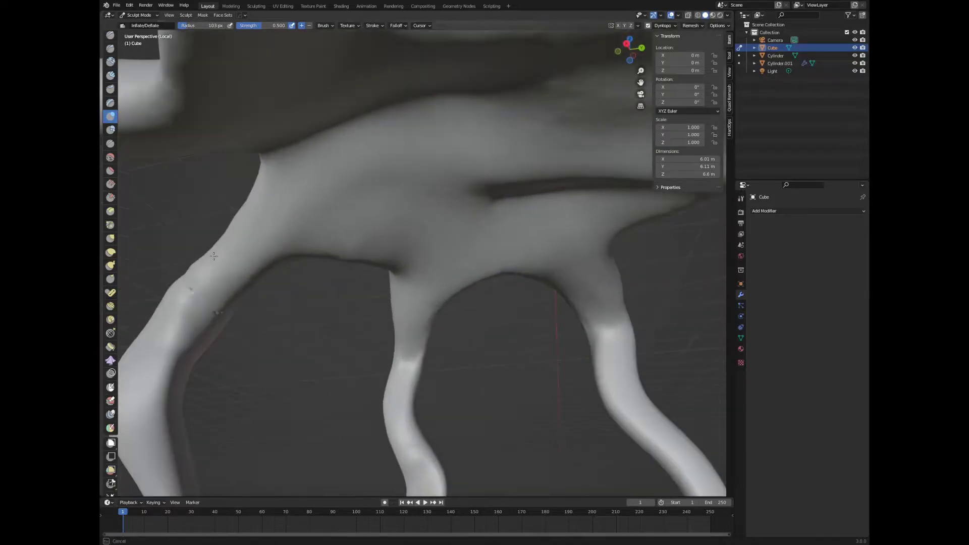
key("KP_Divide")
mouse_move(227, 294)
middle_mouse_down()
mouse_move(314, 263)
mouse_move(519, 48)
middle_mouse_up()
scroll(520, 48, "up", 8)
left_click(110, 265)
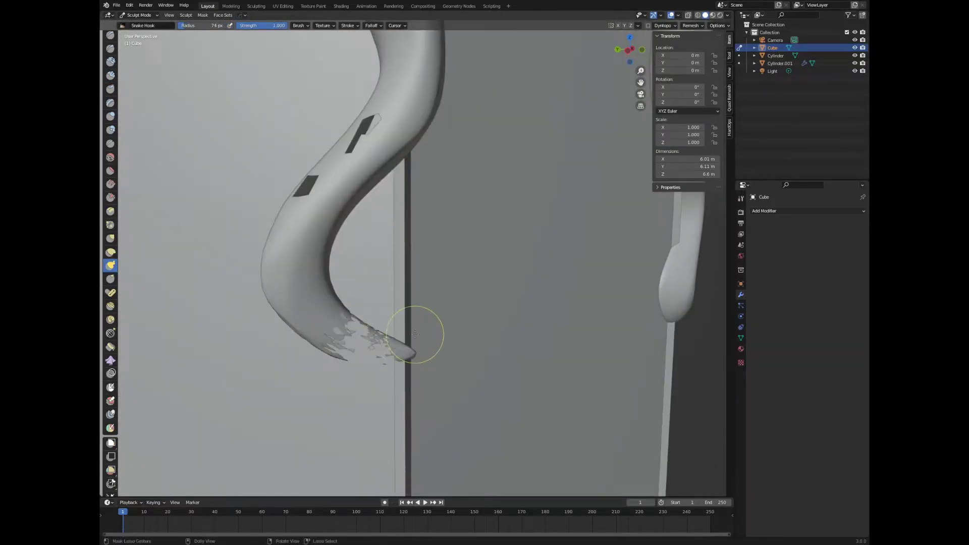
scroll(414, 335, "down", 8)
middle_click_drag(323, 252, 427, 260)
scroll(386, 295, "up", 4)
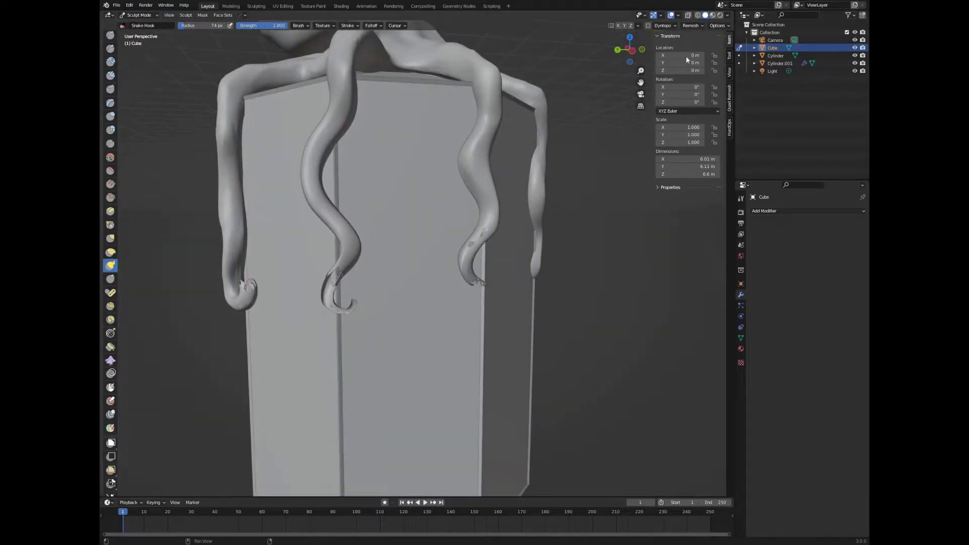
scroll(433, 259, "down", 2)
- Switch to wireframe shading, enable Dyntopo, and save the sculpt as OCTO4.blend
key("z")
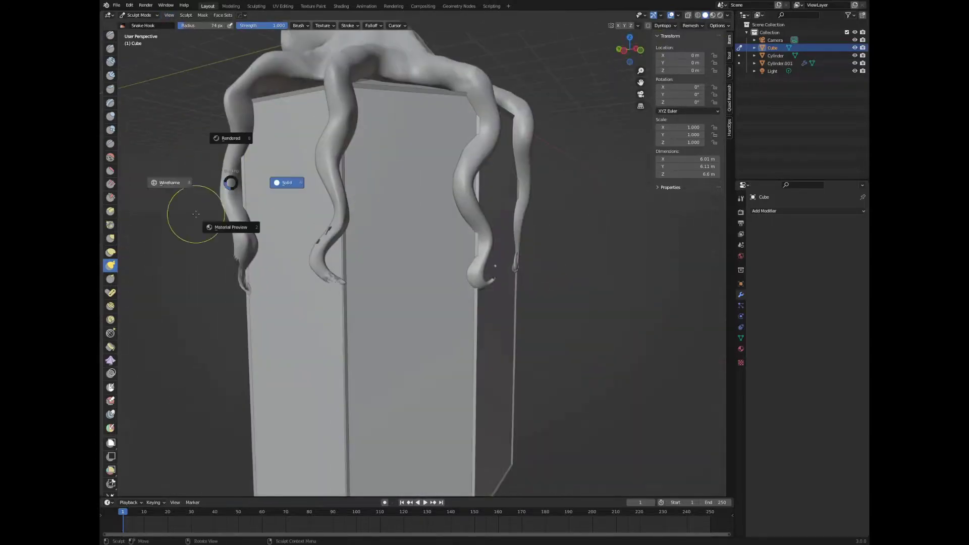
left_click(173, 184)
scroll(405, 263, "up", 3)
middle_click_drag(426, 238, 514, 184)
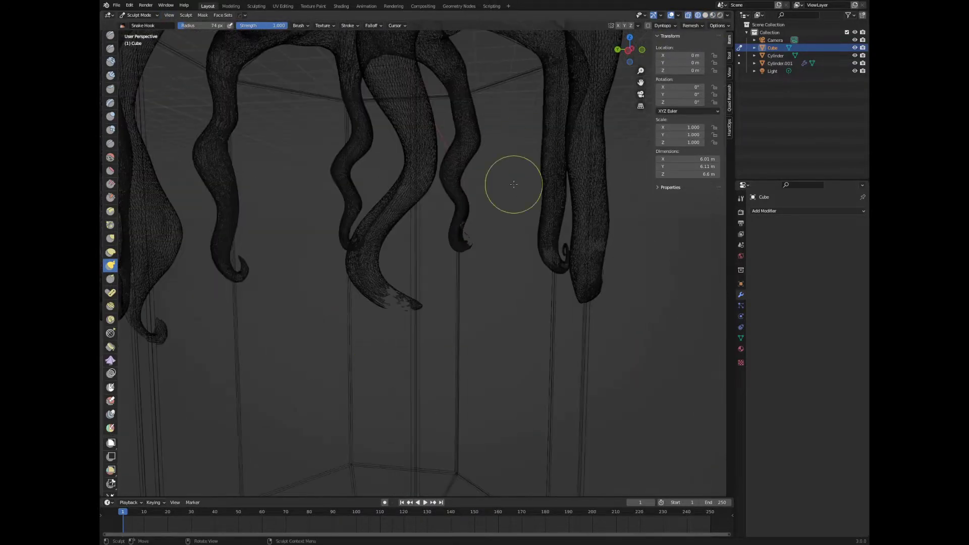
key("shift+z")
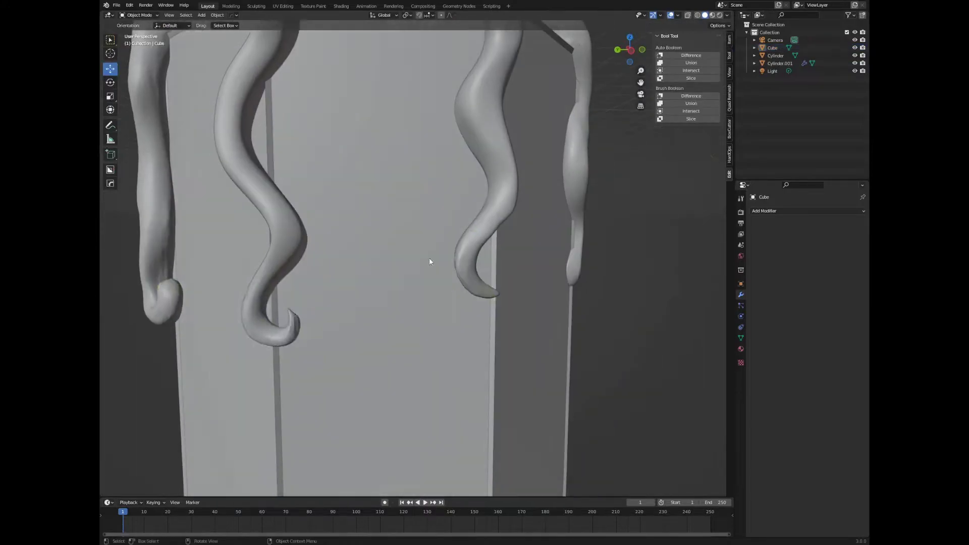
key("ctrl+d")
left_click(627, 40)
scroll(476, 80, "down", 5)
scroll(411, 227, "up", 4)
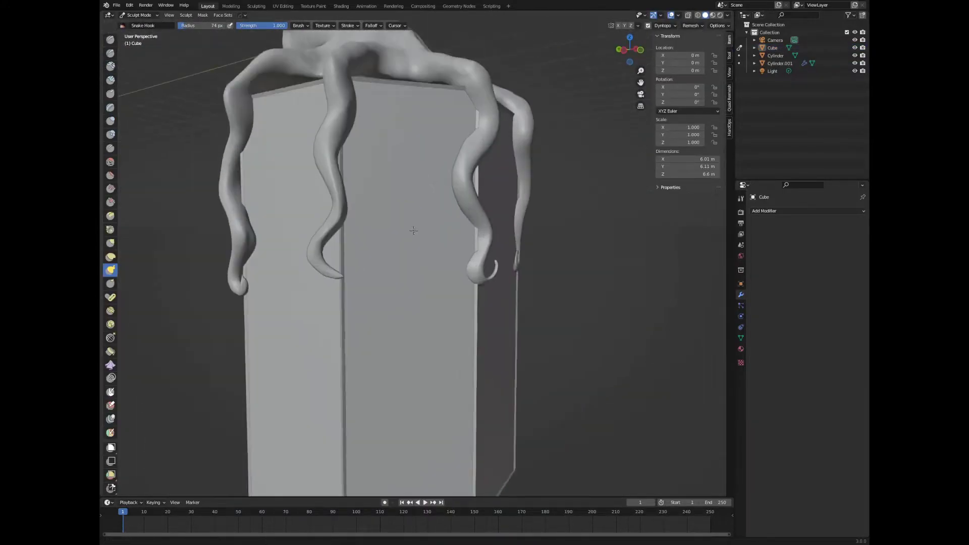
scroll(281, 162, "up", 1)
key("ctrl+s")
scroll(420, 260, "up", 5)
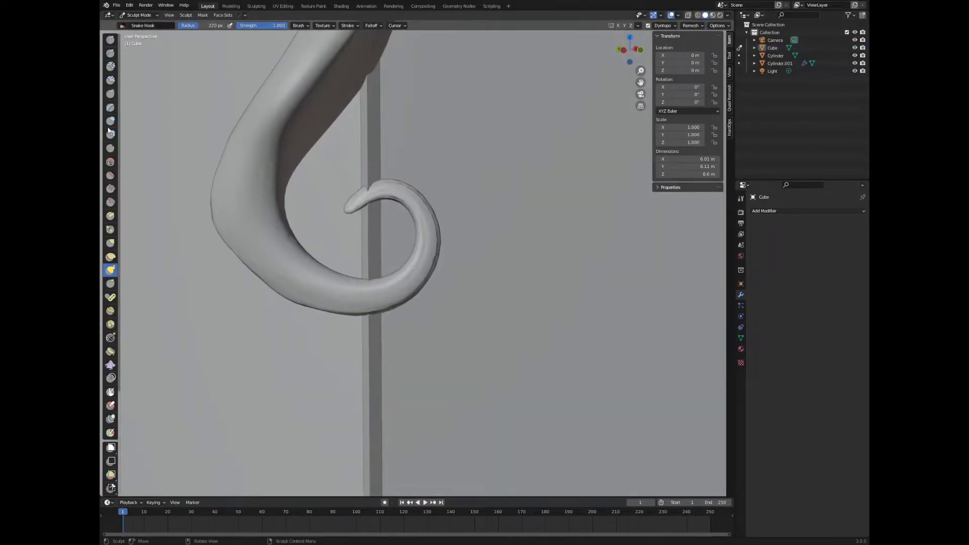
- Try Clay Strips strokes on the middle tentacle tip, then undo them
left_click(110, 80)
mouse_move(354, 253)
middle_mouse_down()
mouse_move(404, 242)
mouse_move(419, 202)
middle_mouse_up()
right_click(418, 178)
left_click_drag(374, 324, 342, 252)
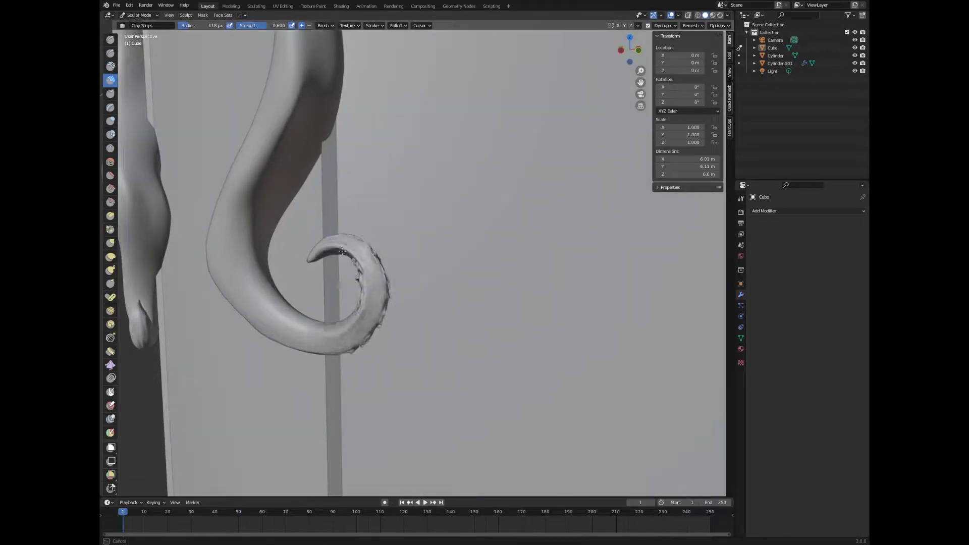
key("ctrl+z")
scroll(353, 252, "down", 5)
scroll(379, 277, "up", 5)
- Work the tentacle curl with the Blob and Snake Hook brushes
left_click(110, 135)
scroll(438, 328, "up", 2)
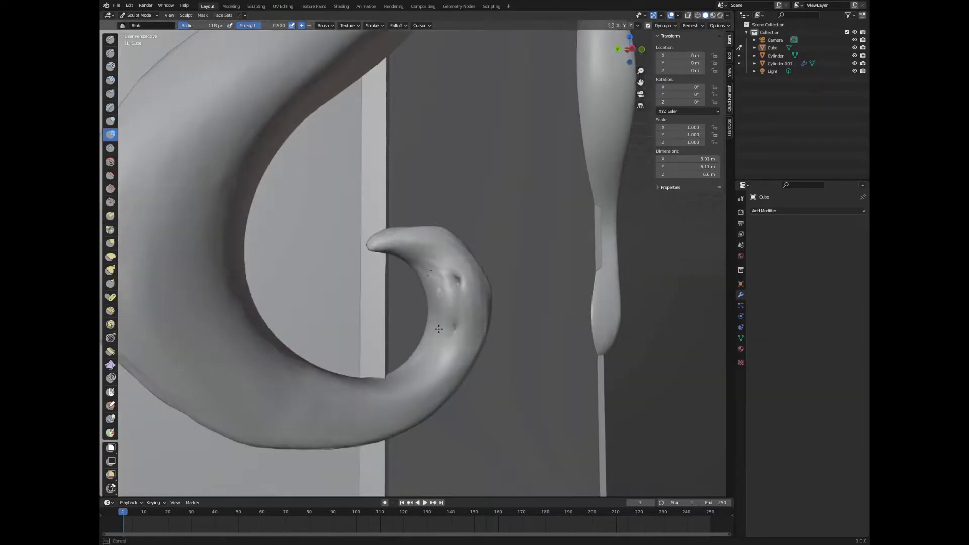
middle_click_drag(439, 329, 384, 283)
scroll(344, 300, "down", 5)
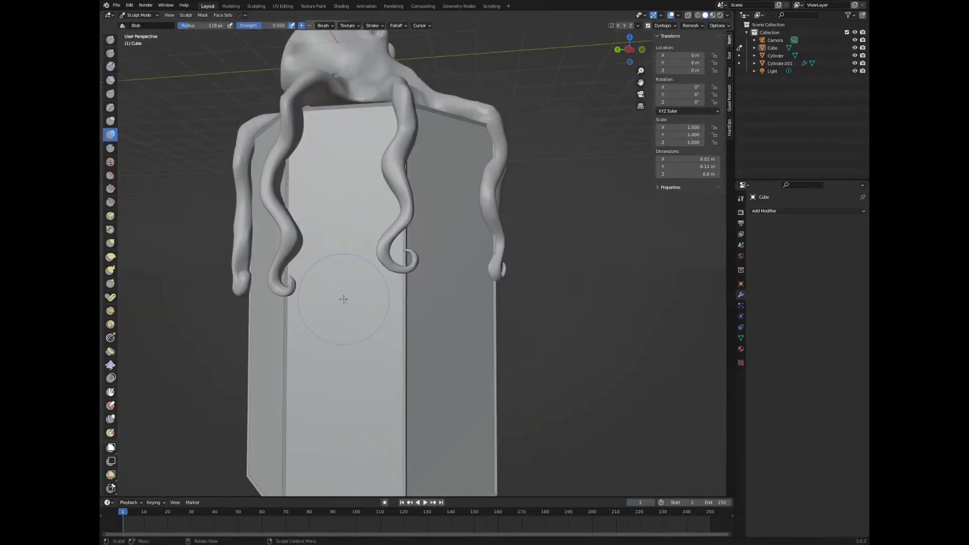
scroll(343, 300, "down", 3)
scroll(334, 298, "up", 5)
key("k")
scroll(327, 297, "up", 3)
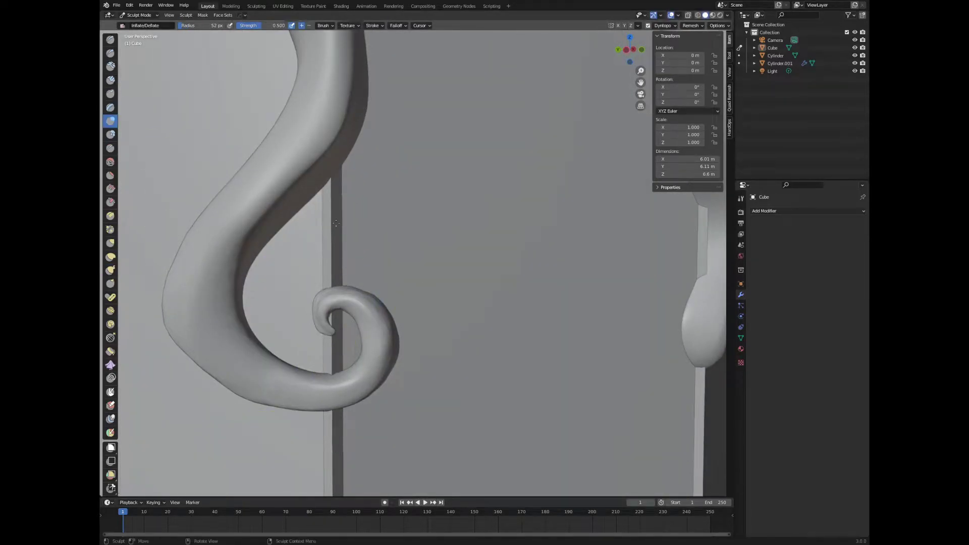
mouse_move(336, 223)
middle_mouse_down()
mouse_move(383, 313)
mouse_move(407, 326)
mouse_move(124, 271)
middle_mouse_up()
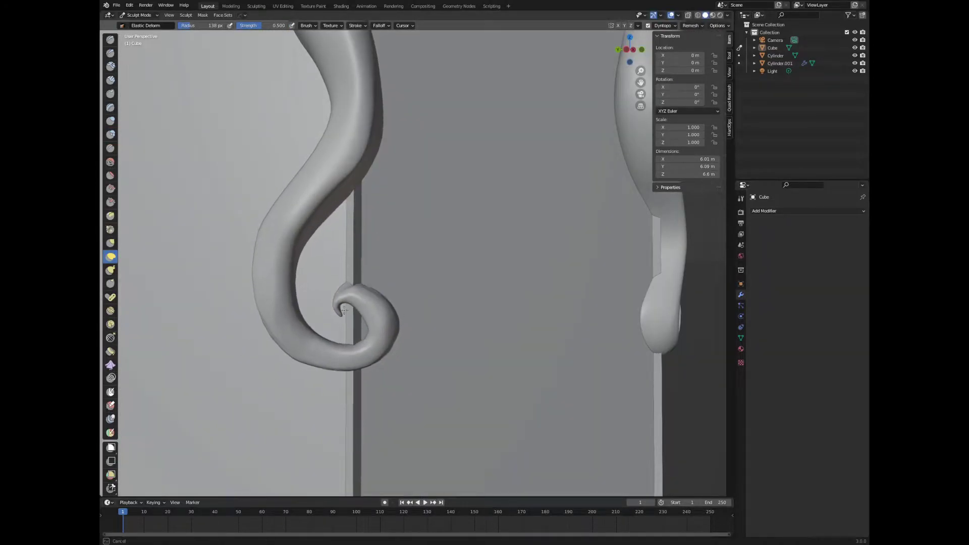
middle_click_drag(344, 310, 323, 293)
- Reshape a hook tip's curl using Inflate, Elastic Deform and Blob brushes
key("i")
mouse_move(355, 232)
middle_mouse_down()
mouse_move(391, 188)
mouse_move(346, 184)
mouse_move(472, 134)
mouse_move(475, 259)
middle_mouse_up()
key("e")
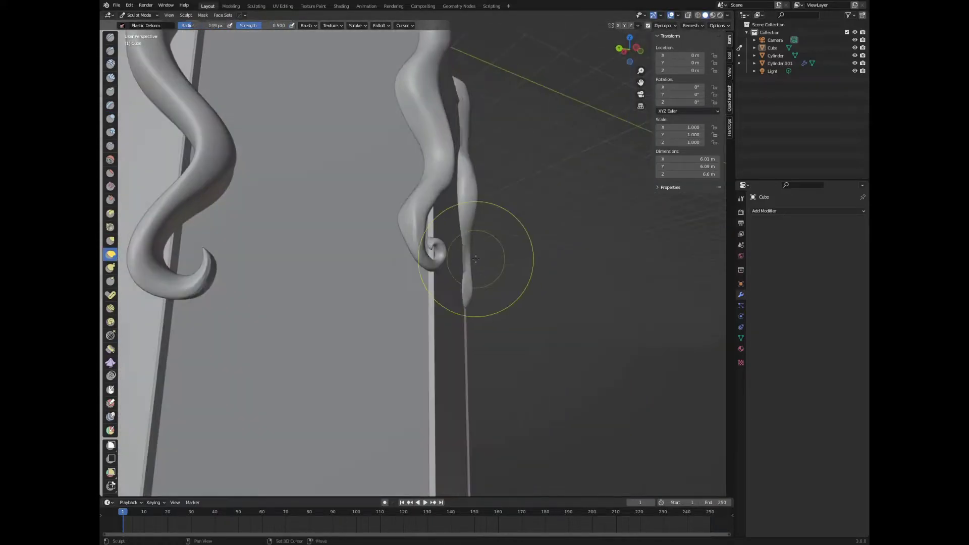
scroll(475, 259, "down", 5)
scroll(433, 173, "up", 5)
middle_click_drag(433, 173, 373, 274)
key("b")
scroll(373, 274, "up", 2)
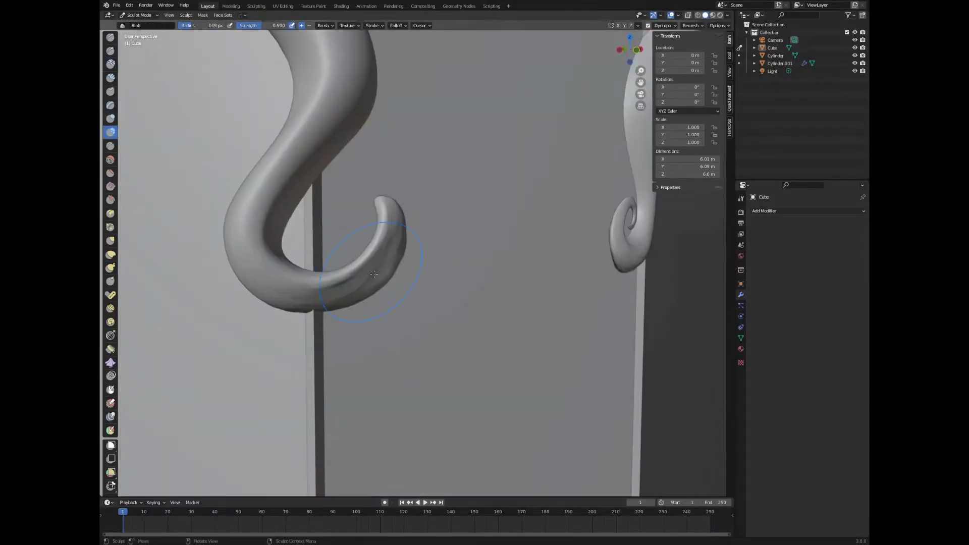
left_click_drag(401, 224, 389, 237)
middle_click_drag(389, 238, 374, 289)
- Inflate and elastic-deform another hook from below, then save to OCTO4.blend
scroll(408, 343, "down", 4)
middle_click_drag(444, 303, 383, 283)
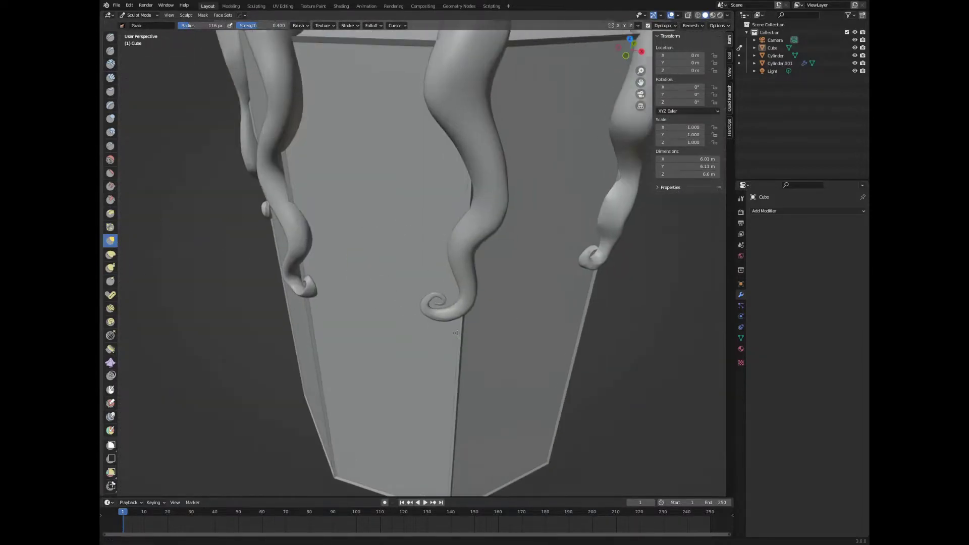
scroll(342, 302, "up", 4)
key("i")
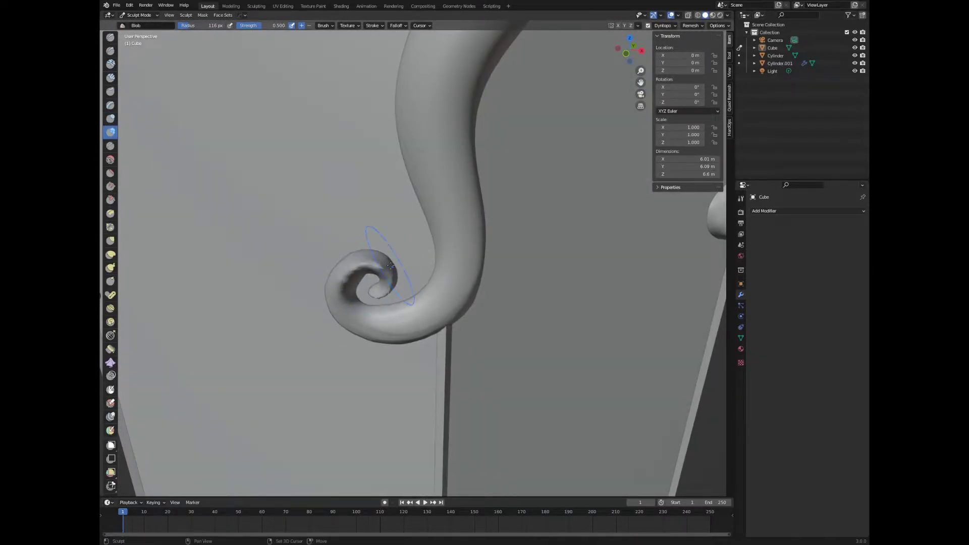
scroll(391, 266, "down", 3)
mouse_move(391, 266)
middle_mouse_down()
mouse_move(519, 371)
mouse_move(426, 368)
mouse_move(411, 270)
middle_mouse_up()
scroll(519, 371, "up", 3)
key("e")
scroll(384, 288, "down", 6)
scroll(361, 302, "down", 2)
key("ctrl+s")
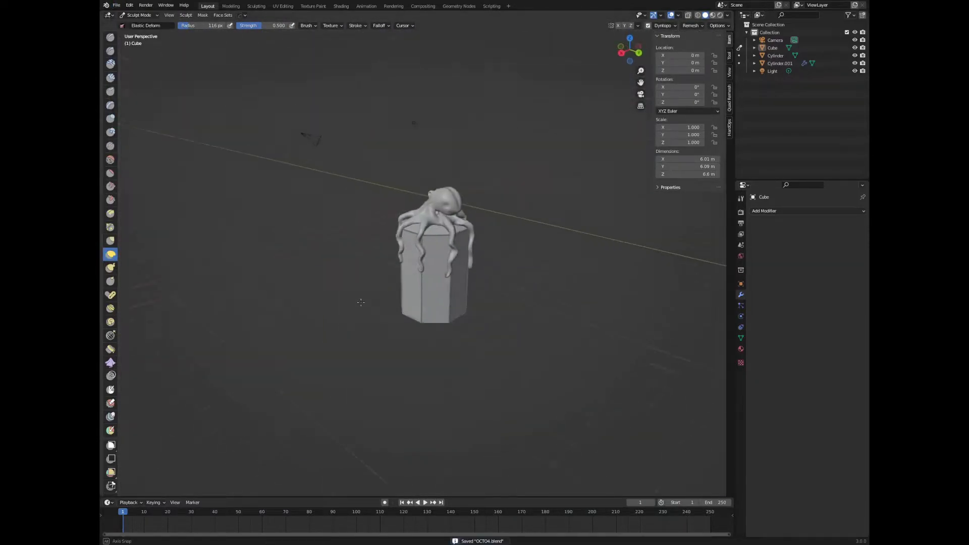
scroll(361, 302, "up", 5)
- Add a UV Sphere eye, move it -0.24946 m along Y onto the head, and scale it
key("ctrl+Tab")
key("shift+a")
left_click(444, 298)
key("g")
key("y")
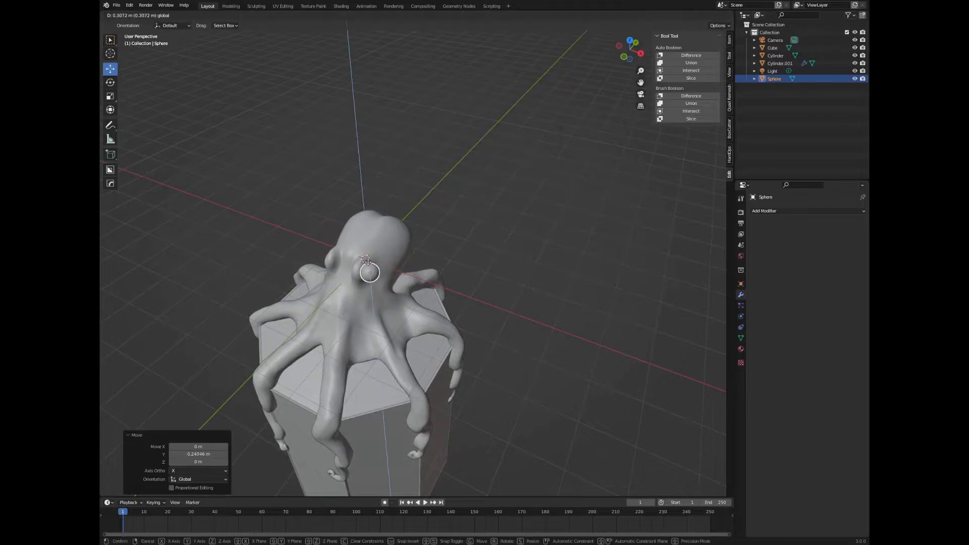
left_click(370, 273)
scroll(370, 272, "up", 5)
mouse_move(294, 298)
middle_mouse_down()
mouse_move(410, 328)
mouse_move(555, 260)
mouse_move(656, 242)
middle_mouse_up()
key("s")
left_click(413, 327)
- Mirror the eye sphere across the head with a Mirror modifier using Cube
left_click(807, 211)
left_click(727, 306)
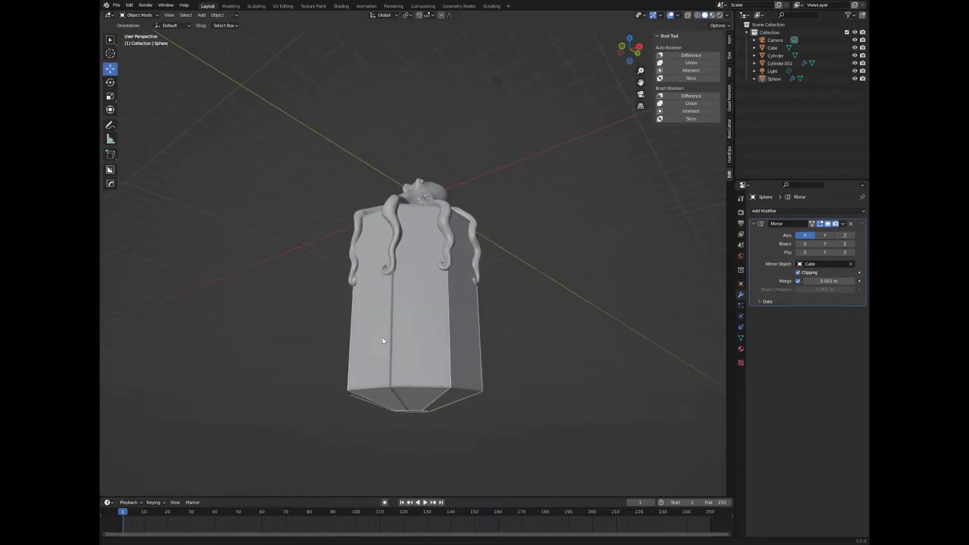
mouse_move(383, 341)
middle_mouse_down()
mouse_move(386, 317)
mouse_move(421, 279)
middle_mouse_up()
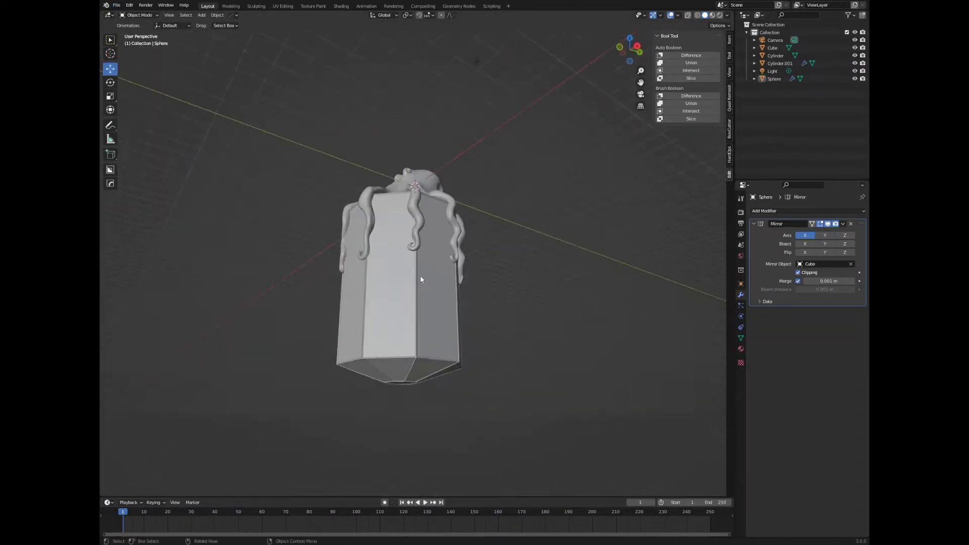
mouse_move(356, 329)
middle_mouse_down()
mouse_move(400, 337)
mouse_move(432, 310)
mouse_move(407, 318)
middle_mouse_up()
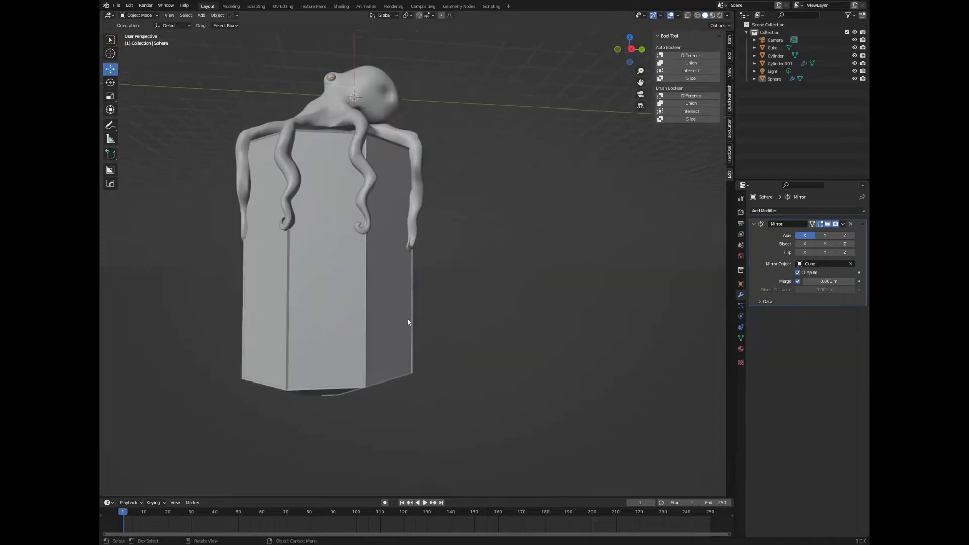
- Duplicate the pillar Cylinder in place as Cylinder.002 and edit its mesh
left_click(408, 318)
key("shift+d")
key("Tab")
key("alt+a")
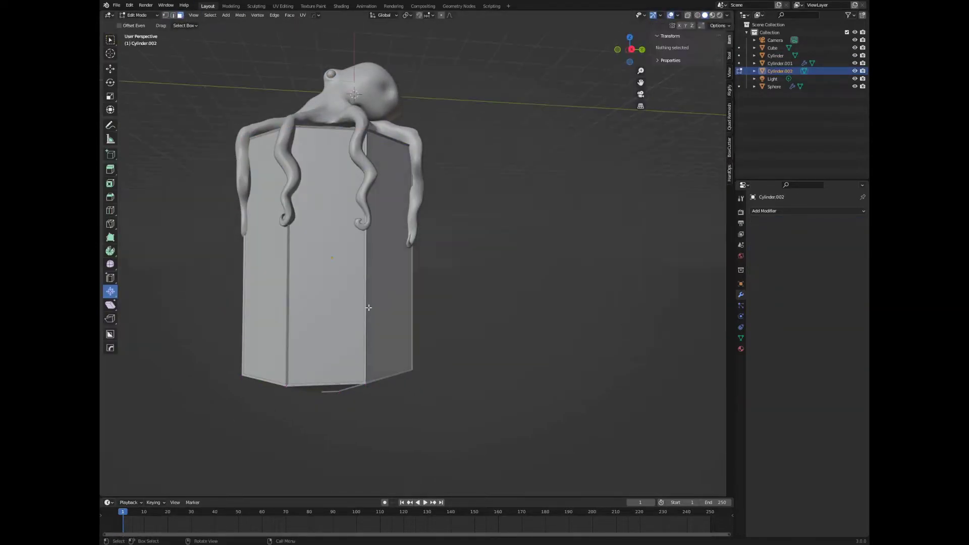
- Isolate the duplicated pillar in local view and switch to vertex selection
left_click(369, 307)
mouse_move(368, 307)
middle_mouse_down()
mouse_move(493, 252)
mouse_move(525, 212)
mouse_move(552, 248)
mouse_move(394, 298)
mouse_move(494, 299)
mouse_move(411, 178)
mouse_move(472, 146)
middle_mouse_up()
left_click(384, 300, "shift")
right_click(493, 252)
key("Escape")
key("KP_Divide")
key("1")
left_click(410, 179, "alt+shift")
- Cut many horizontal loop cuts around the pillar's sides
key("alt+a")
right_click(364, 323)
key("Escape")
middle_click_drag(365, 323, 430, 254)
key("ctrl+r")
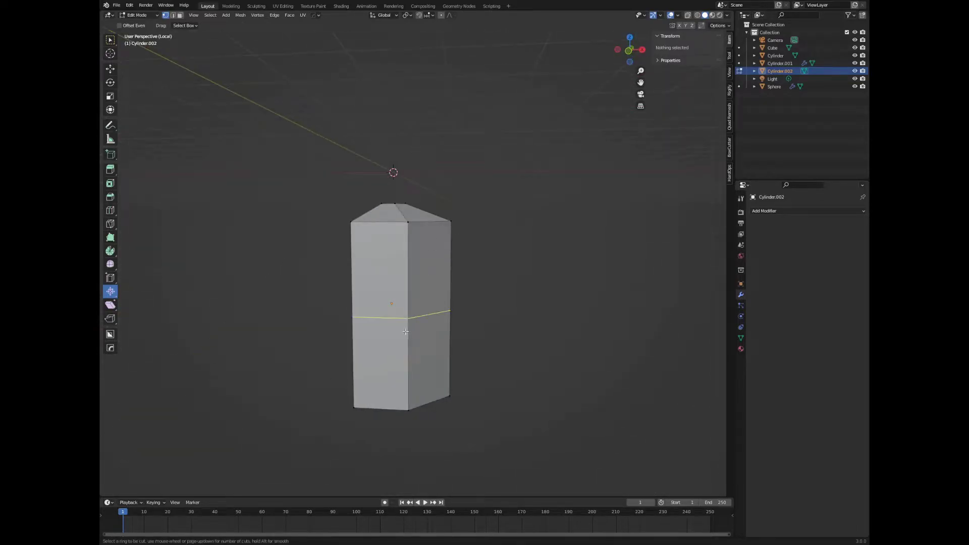
scroll(405, 331, "up", 5)
left_click(406, 332)
- Raise a vertex near the pillar top about 0.2 m, then clear the selection
middle_click_drag(405, 331, 360, 222)
key("g")
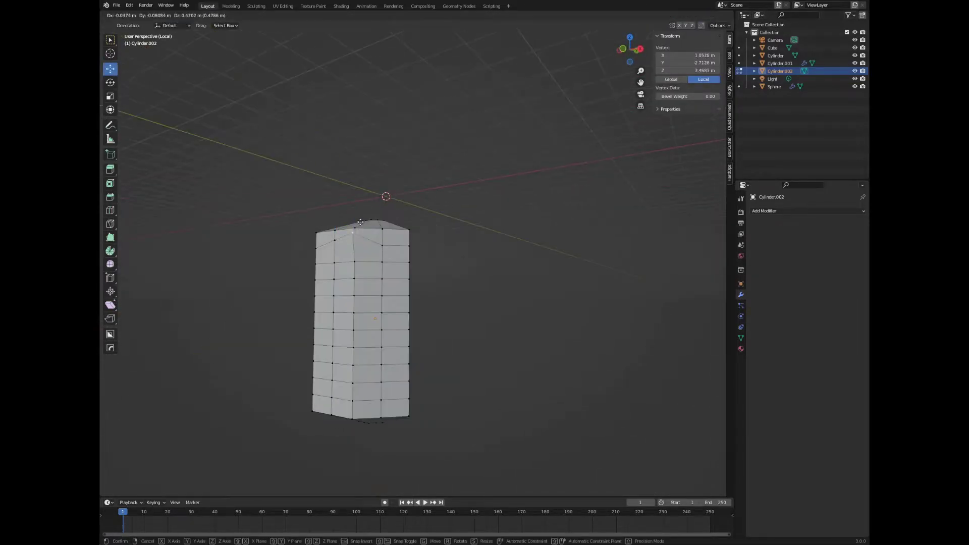
left_click_drag(352, 216, 354, 204)
mouse_move(353, 205)
middle_mouse_down()
mouse_move(367, 301)
mouse_move(382, 269)
mouse_move(370, 255)
middle_mouse_up()
key("alt+a")
left_click(373, 262)
key("alt+a")
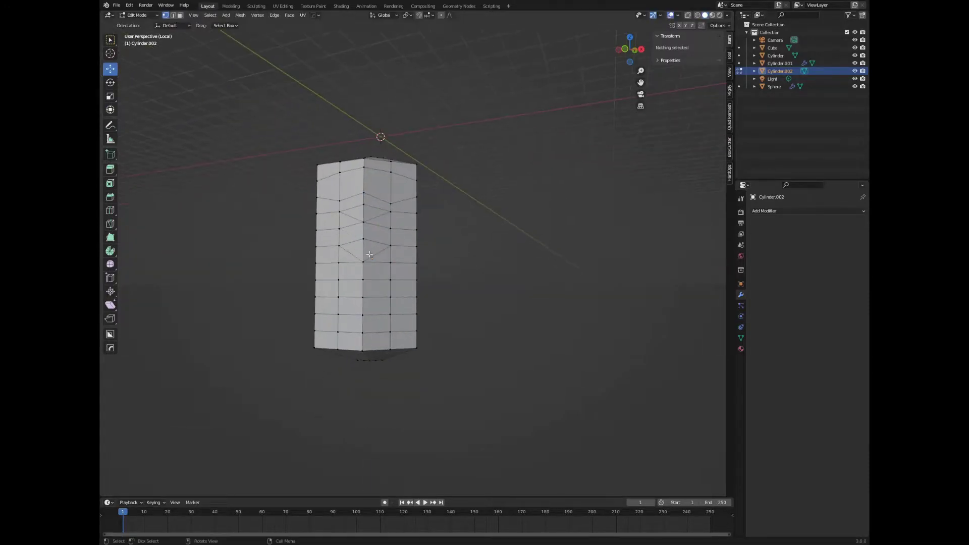
- Raise an edge loop on the pillar along Z, undo it, then reposition it vertically
left_click(323, 258, "alt")
key("g")
key("z")
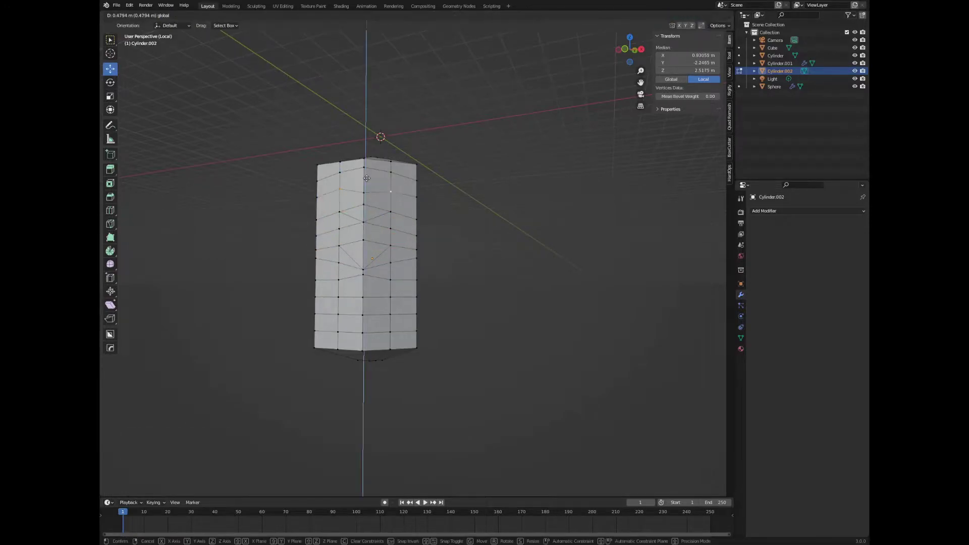
left_click(366, 179)
middle_click_drag(447, 231, 393, 224)
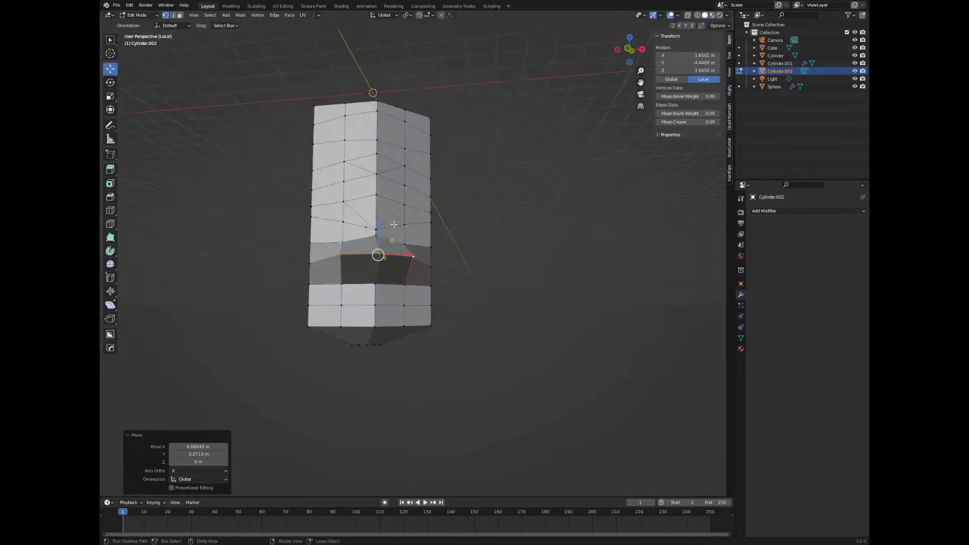
key("ctrl+z")
key("g")
key("z")
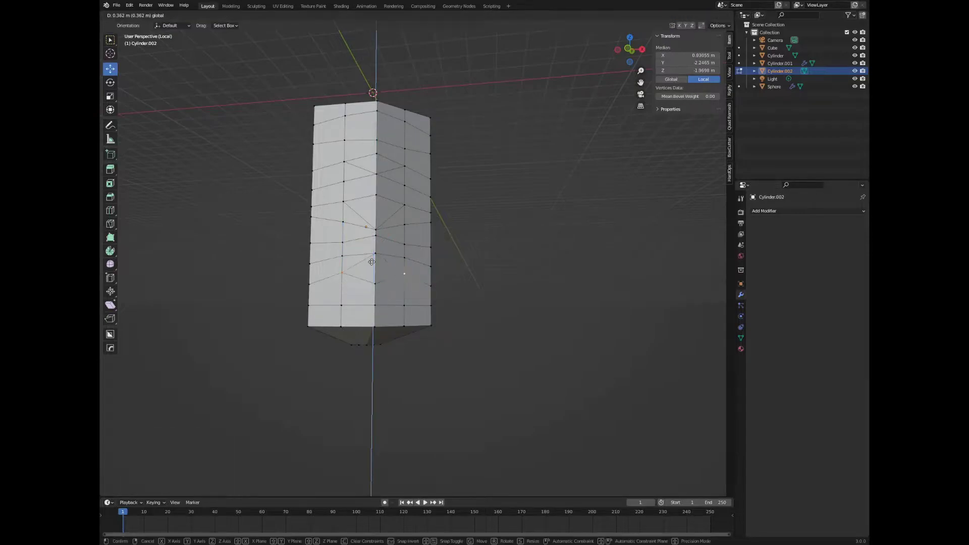
left_click_drag(374, 279, 374, 293)
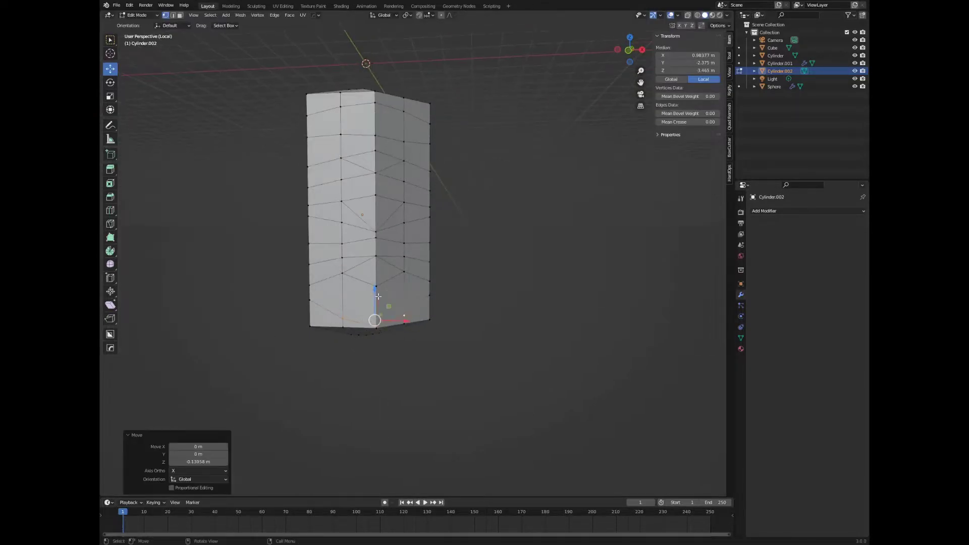
- Lower a few edge vertices on the pillar and subdivide a vertex near its centre
left_click(530, 278)
middle_click_drag(530, 277, 455, 202)
left_click(420, 147, "shift")
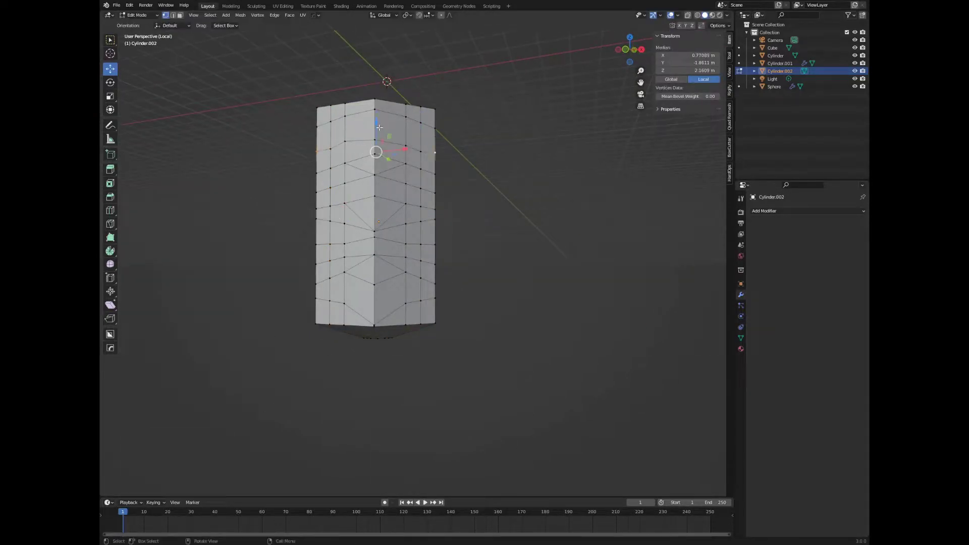
left_click_drag(379, 128, 374, 145)
key("alt+a")
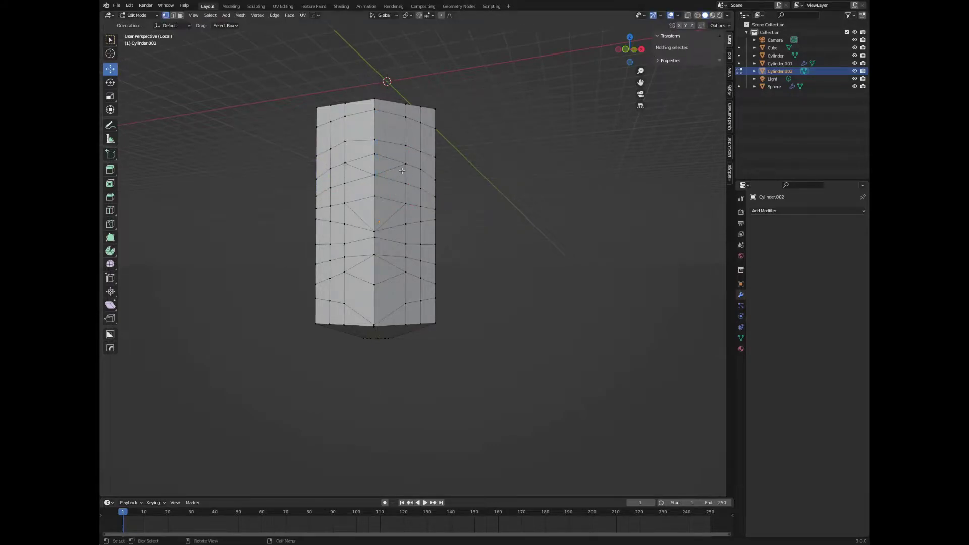
left_click(402, 171)
right_click(402, 170)
left_click(388, 181)
key("g")
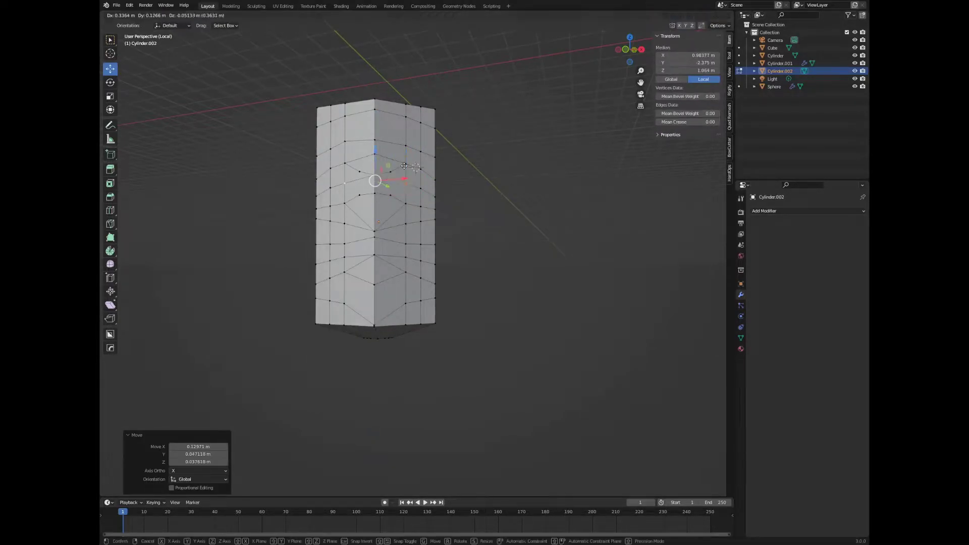
- Select a group of pillar vertices and shift them vertically along Z
left_click(390, 217)
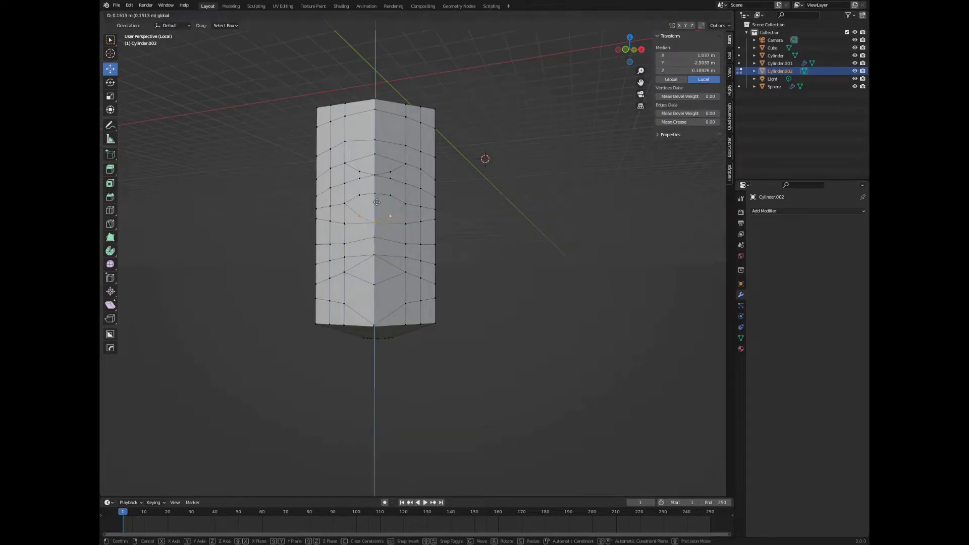
left_click(402, 240)
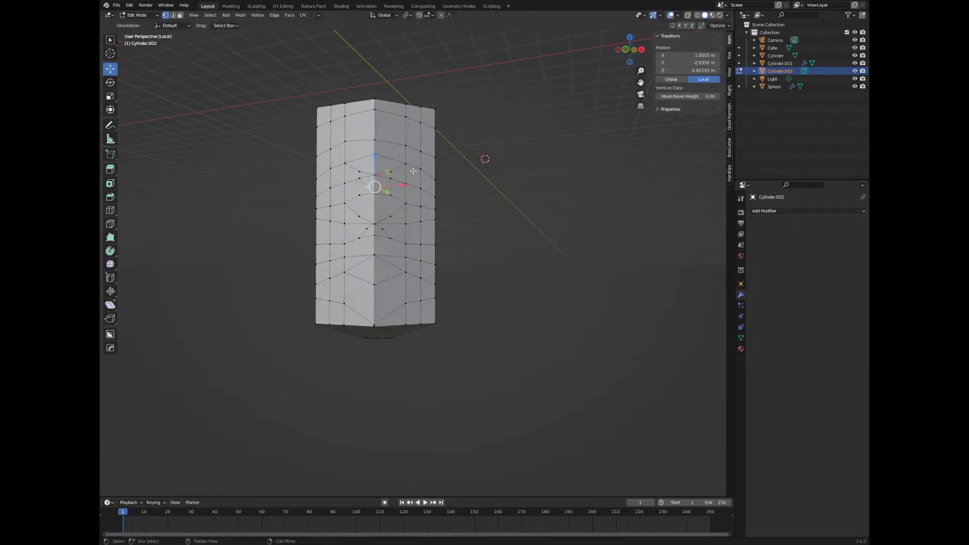
middle_click_drag(434, 224, 394, 273)
left_click(372, 286)
key("g")
key("z")
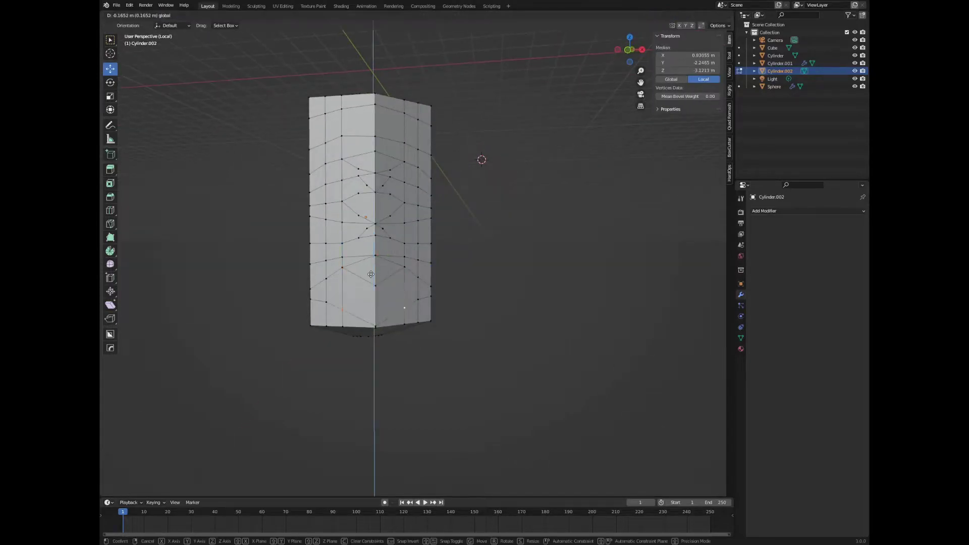
left_click(405, 316, "shift")
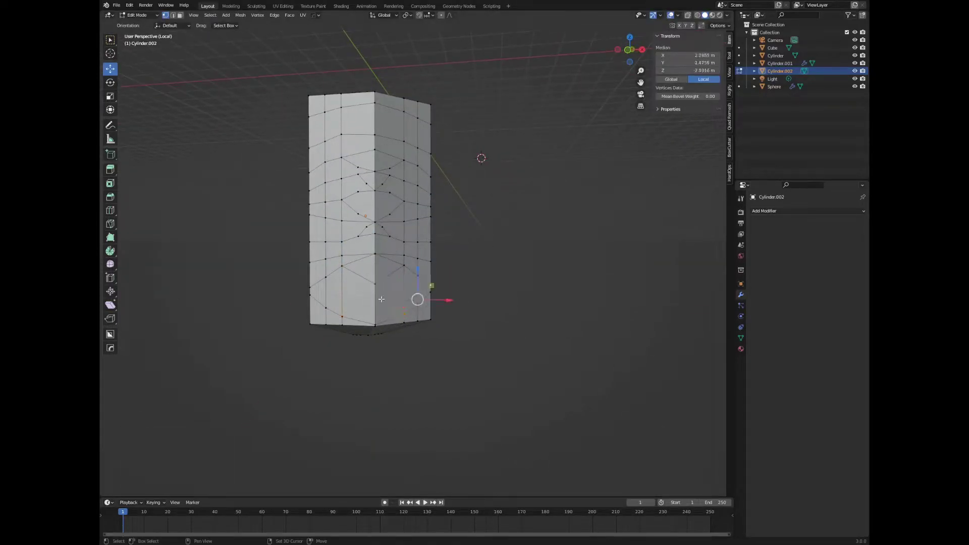
key("shift+h")
key("alt+h")
right_click(375, 276)
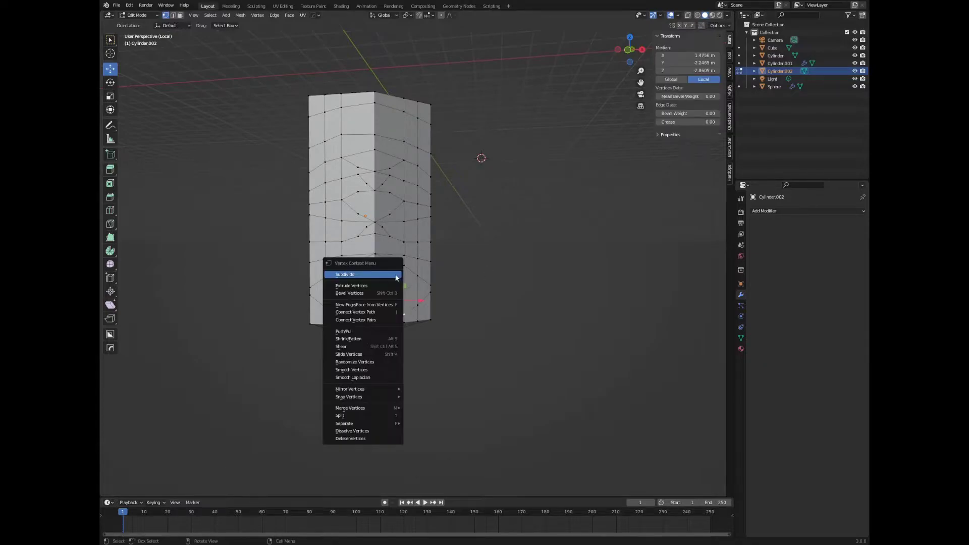
left_click(375, 279)
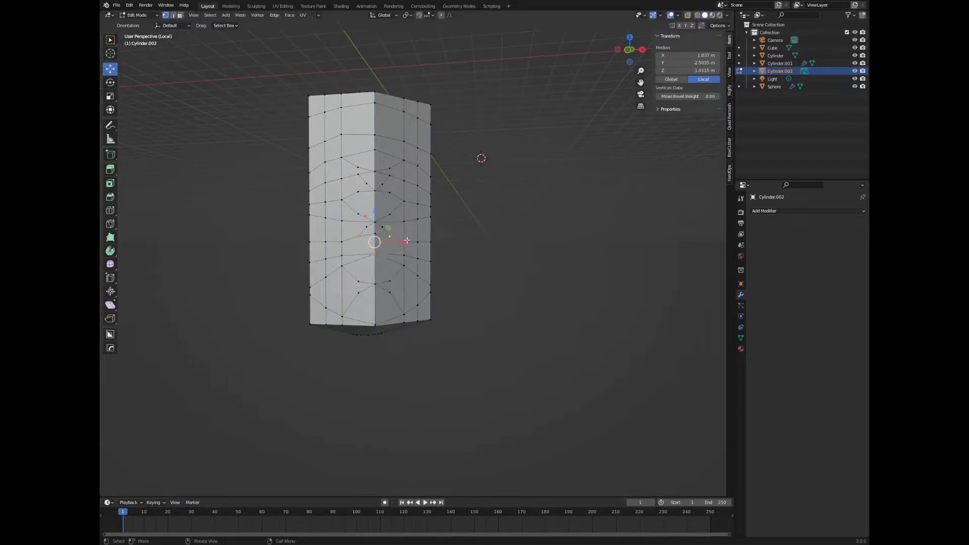
- Nudge a pair of higher vertices along Z and switch transforms to Local orientation
left_click(374, 91, "shift")
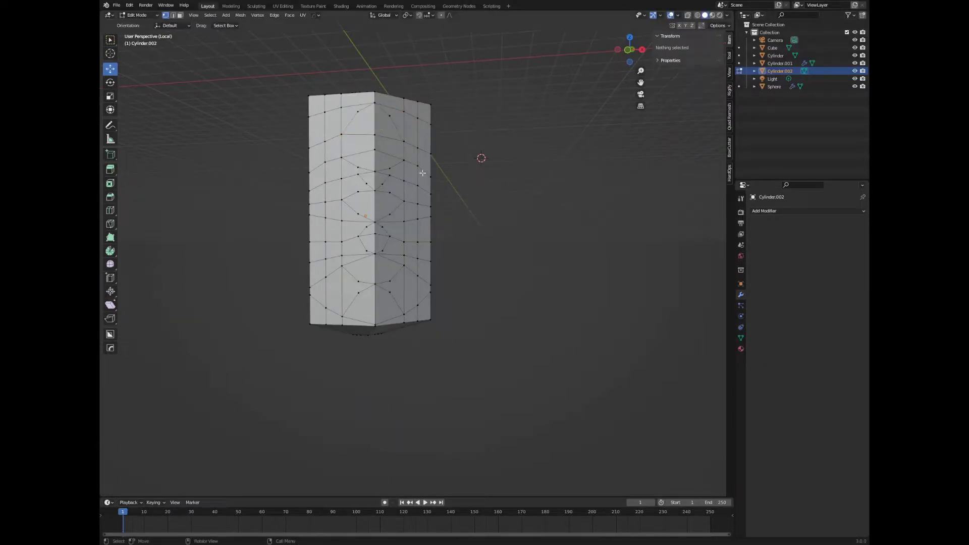
left_click(392, 212, "shift")
key("g")
key("z")
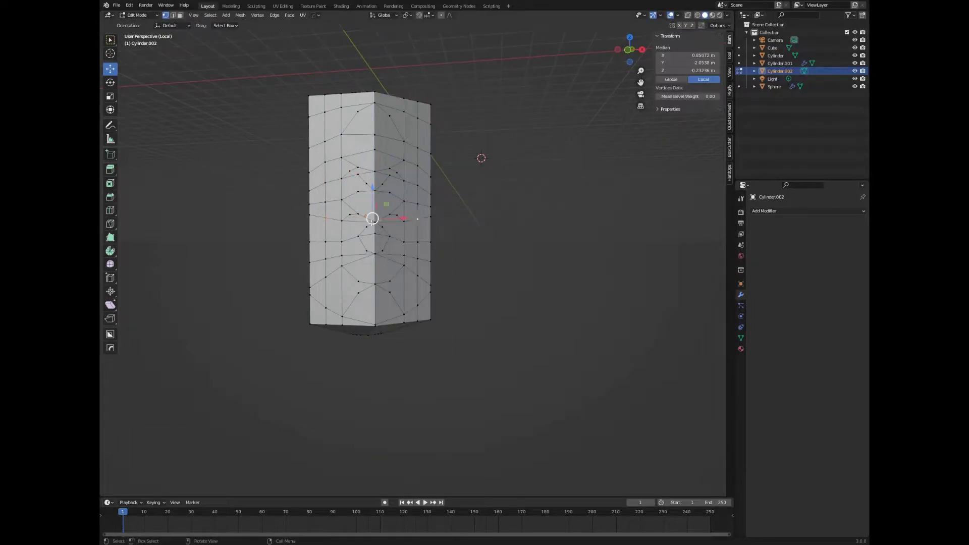
left_click(309, 204)
left_click(508, 209)
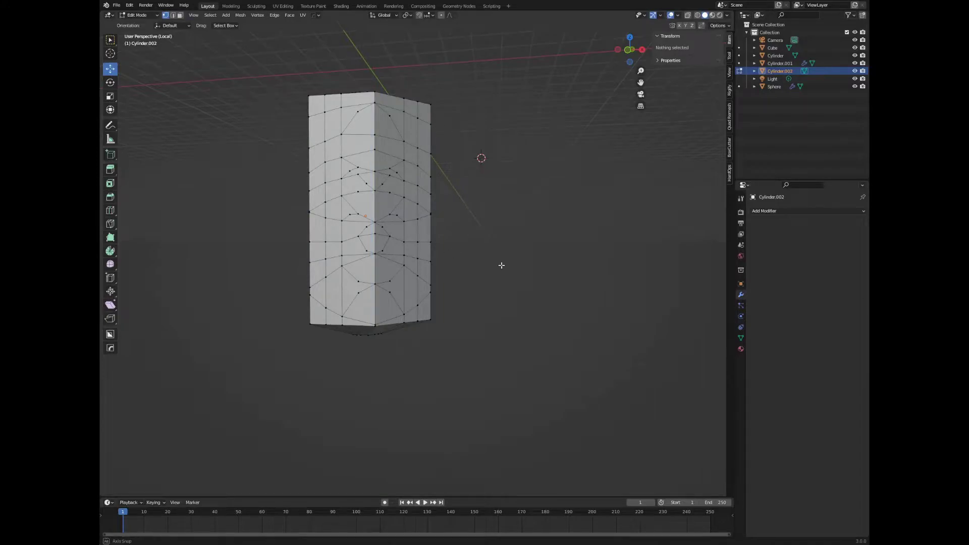
left_click(467, 219)
mouse_move(502, 265)
middle_mouse_down()
mouse_move(468, 218)
mouse_move(472, 230)
mouse_move(373, 245)
middle_mouse_up()
left_click(172, 25)
left_click(169, 42)
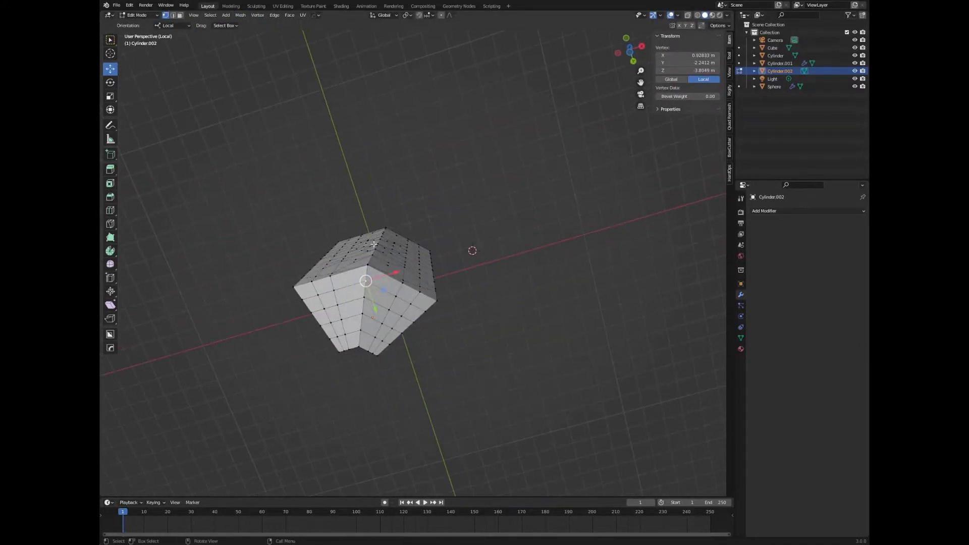
- Push selected face vertices outward along their normals by about 0.2642 m
middle_click_drag(526, 273, 413, 289)
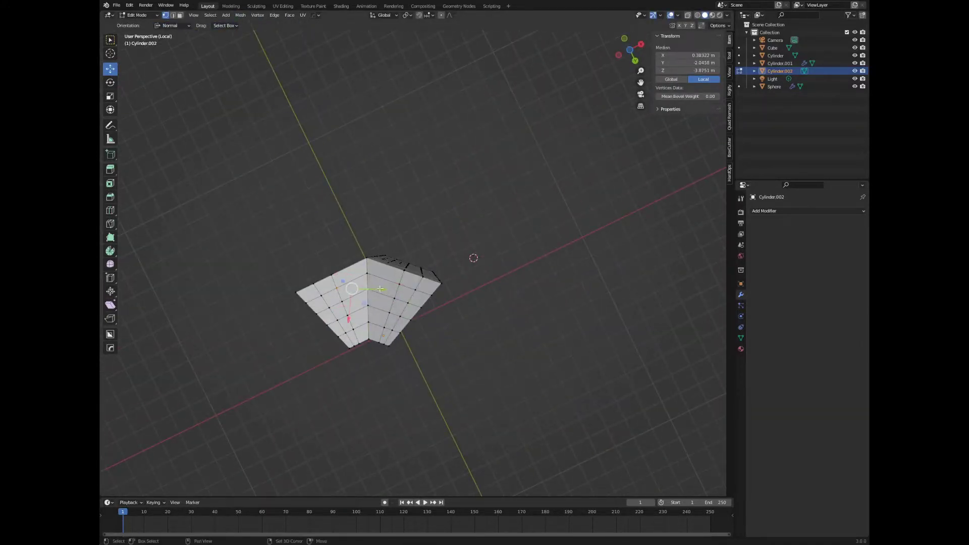
right_click(456, 214)
middle_click_drag(456, 214, 395, 279)
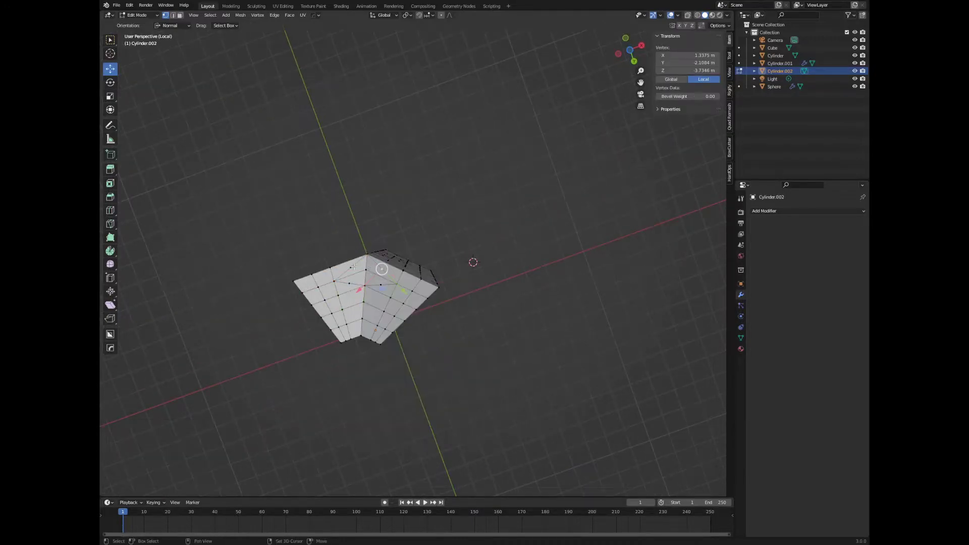
left_click(362, 318, "shift")
left_click_drag(354, 290, 331, 300)
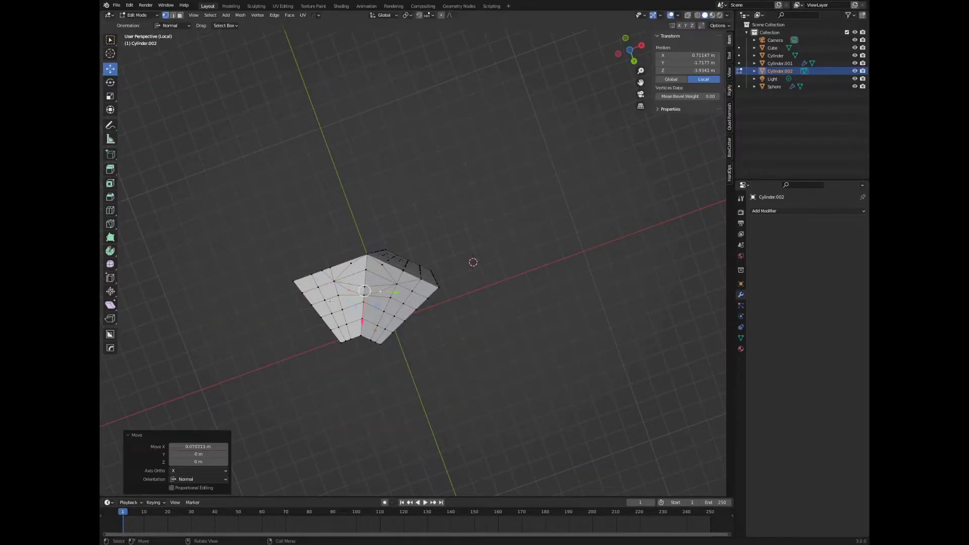
left_click(363, 323, "shift")
left_click_drag(364, 315, 366, 301)
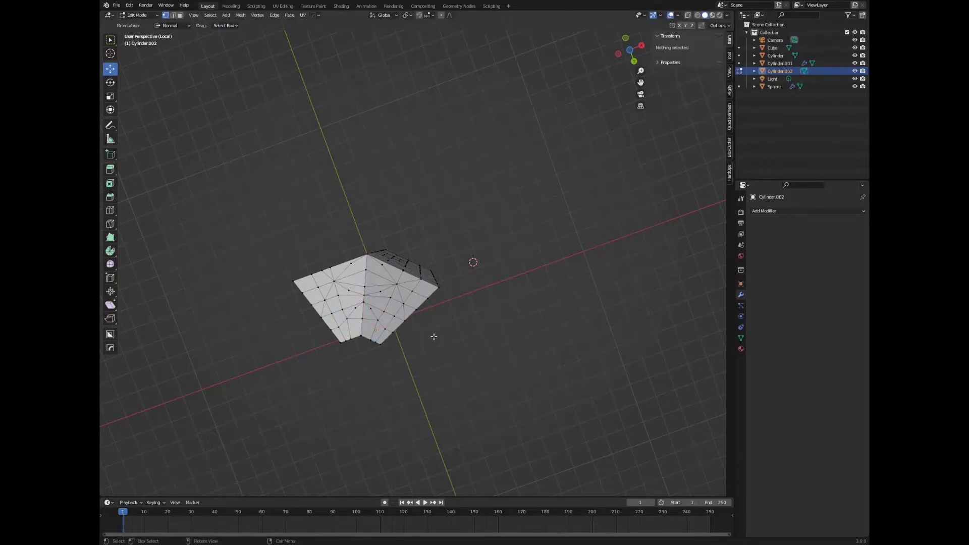
left_click(367, 256)
left_click_drag(367, 263, 368, 272)
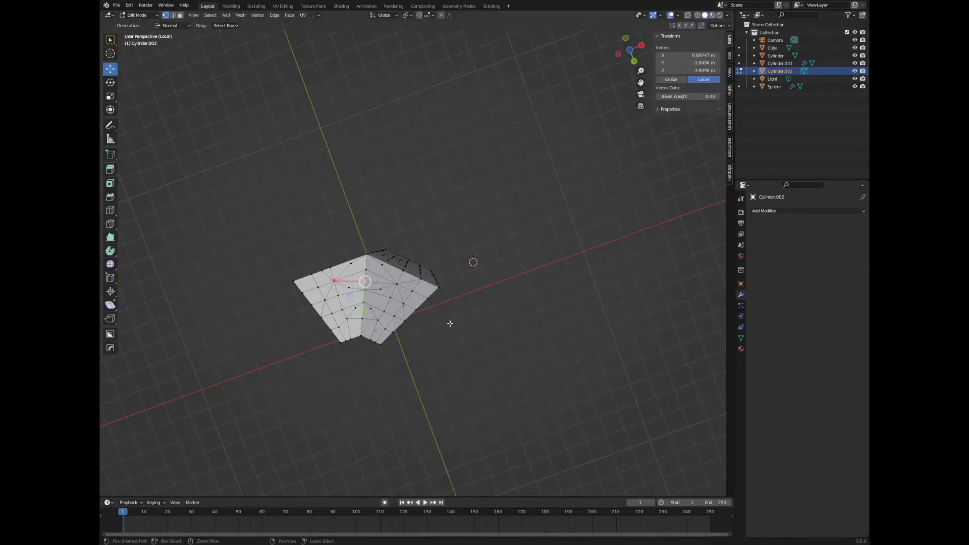
- Select corner vertices and subdivide the selected edges
left_click(433, 372)
mouse_move(433, 372)
middle_mouse_down()
mouse_move(493, 310)
mouse_move(361, 347)
middle_mouse_up()
left_click(360, 347)
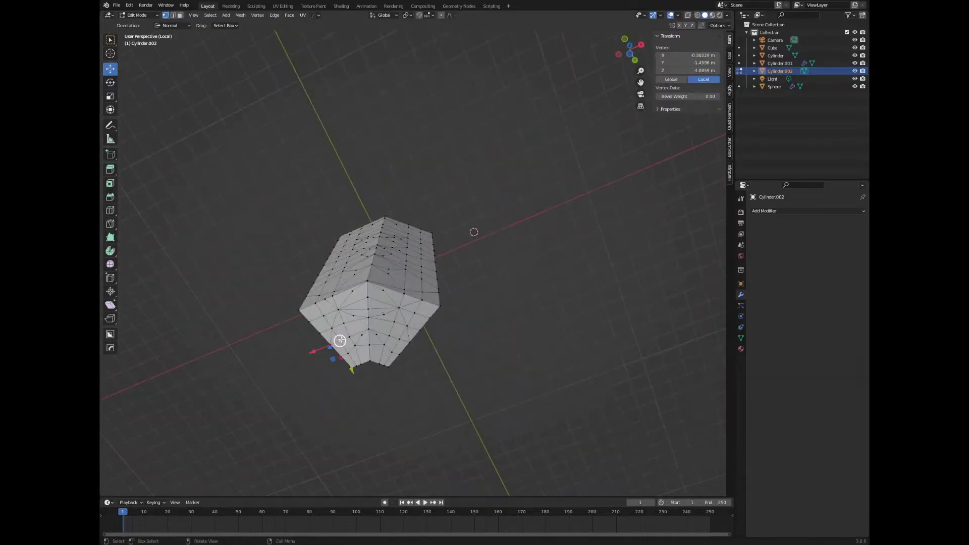
left_click(332, 348)
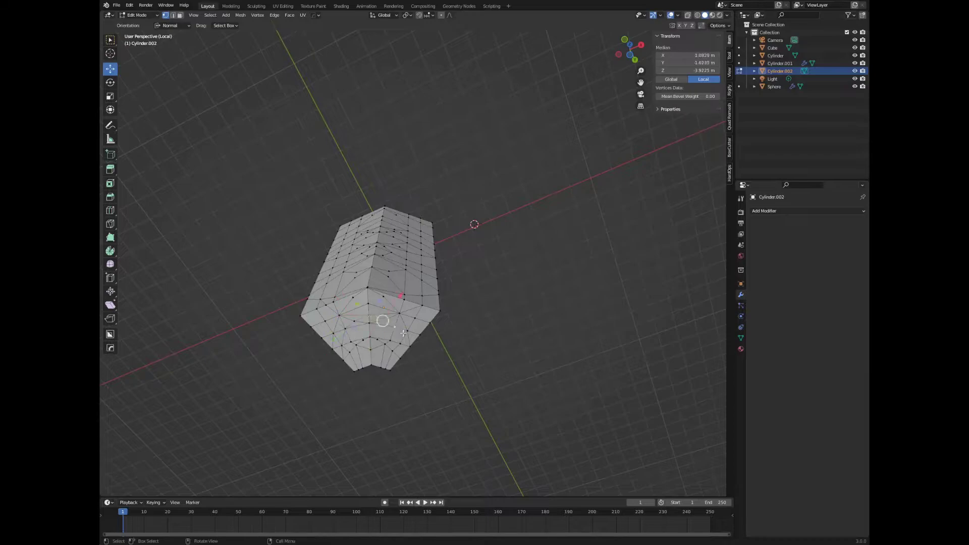
mouse_move(404, 334)
middle_mouse_down()
mouse_move(340, 295)
mouse_move(333, 303)
middle_mouse_up()
right_click(340, 295)
left_click(340, 295)
- Dissolve the selected edges to simplify the block, then clear the selection
right_click(480, 262)
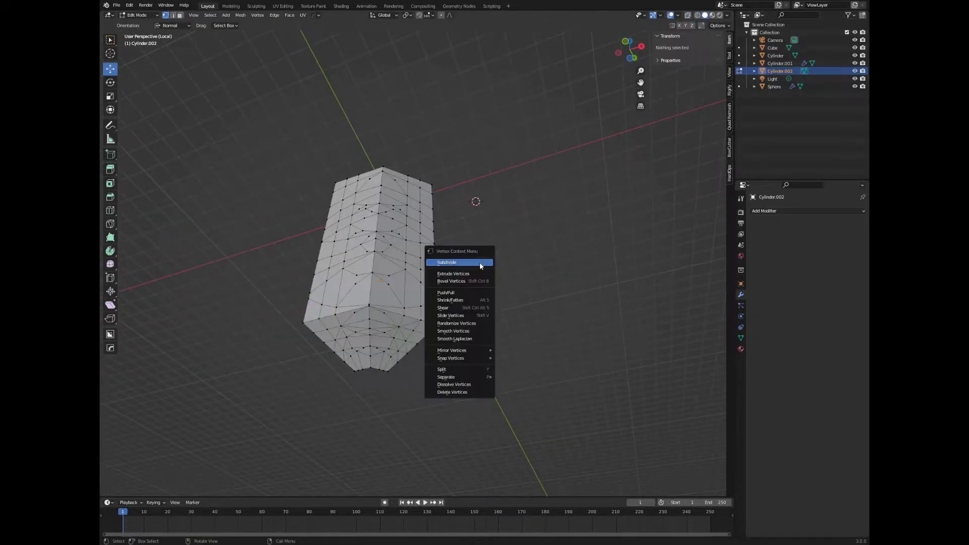
left_click(480, 262)
middle_click_drag(480, 262, 454, 282)
middle_click_drag(523, 261, 470, 283)
right_click(394, 273)
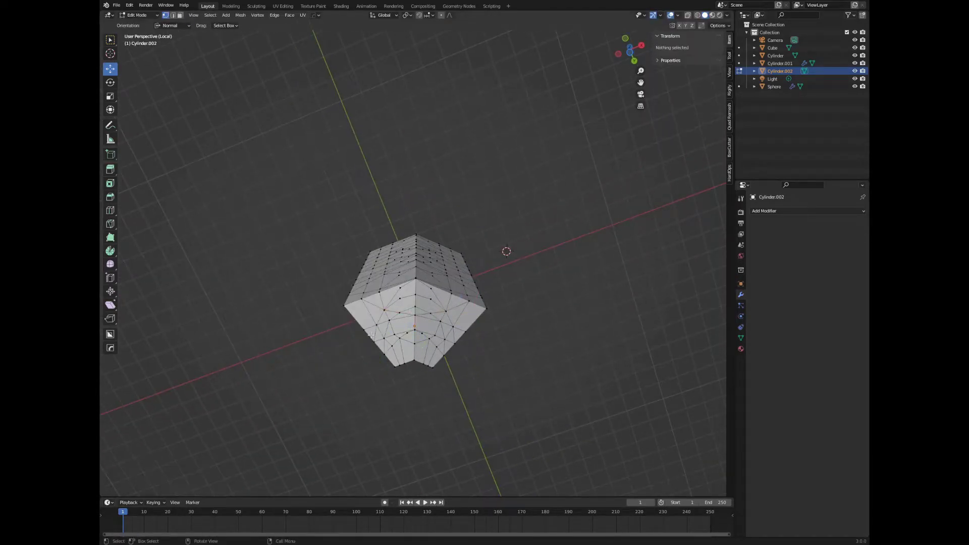
mouse_move(371, 335)
middle_mouse_down()
mouse_move(459, 299)
mouse_move(462, 308)
mouse_move(405, 354)
middle_mouse_up()
key("a")
key("x")
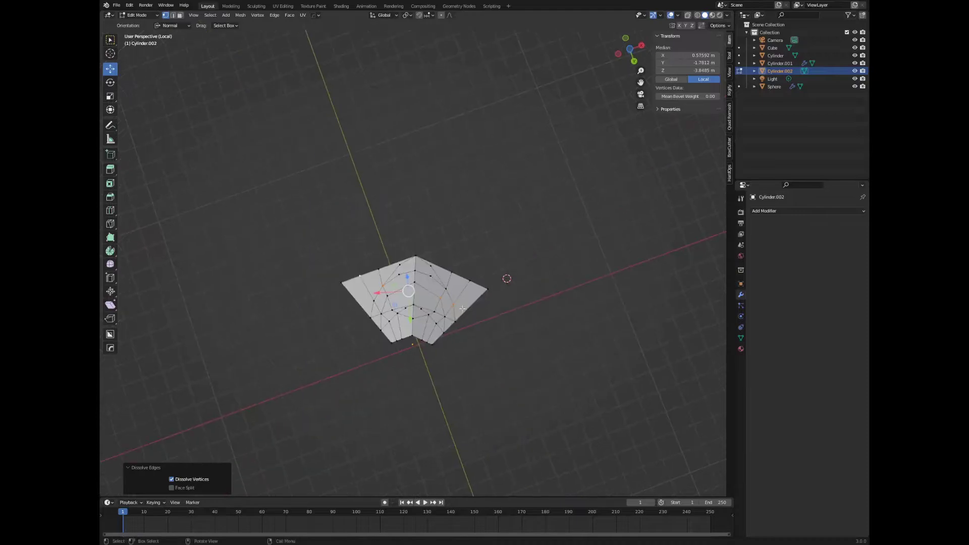
key("alt+a")
- Dissolve a couple more individual edges on the block's sides
middle_click_drag(477, 331, 383, 347)
left_click(382, 347)
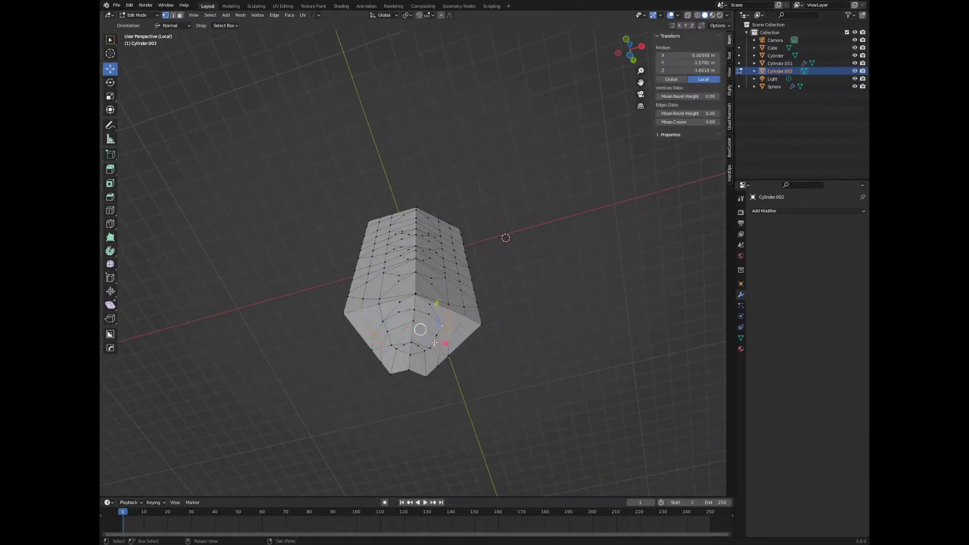
left_click(387, 349, "alt")
key("x")
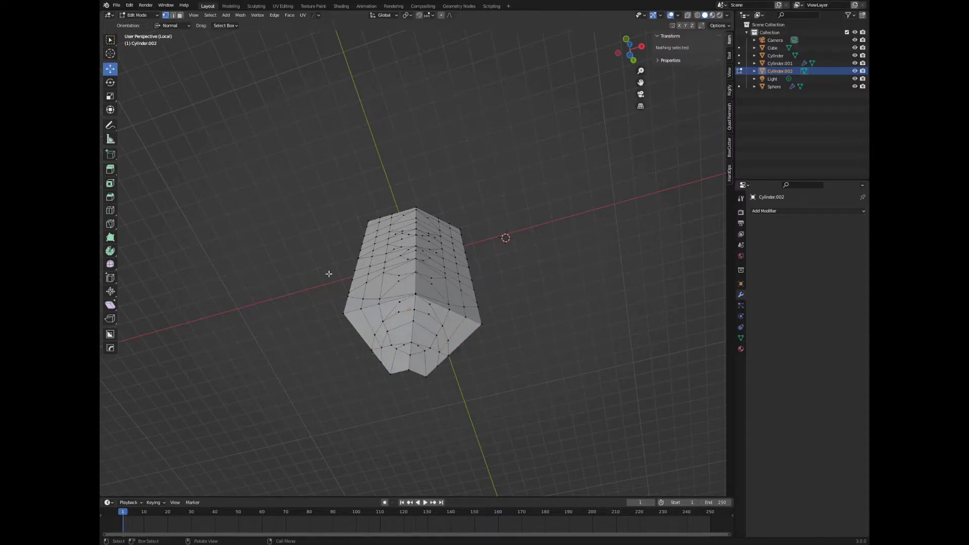
middle_click_drag(469, 327, 462, 314)
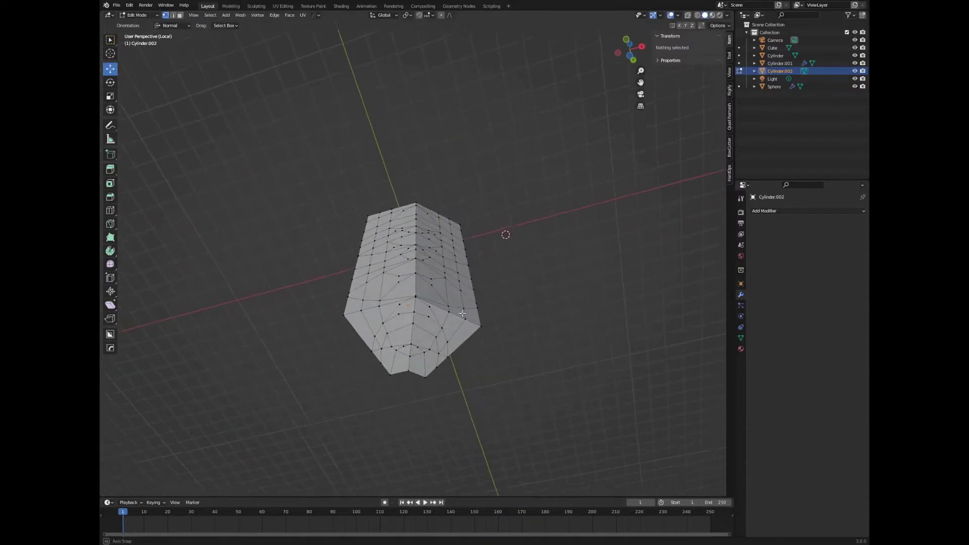
left_click(414, 298, "alt")
key("x")
left_click(454, 355)
middle_click_drag(454, 354, 463, 339)
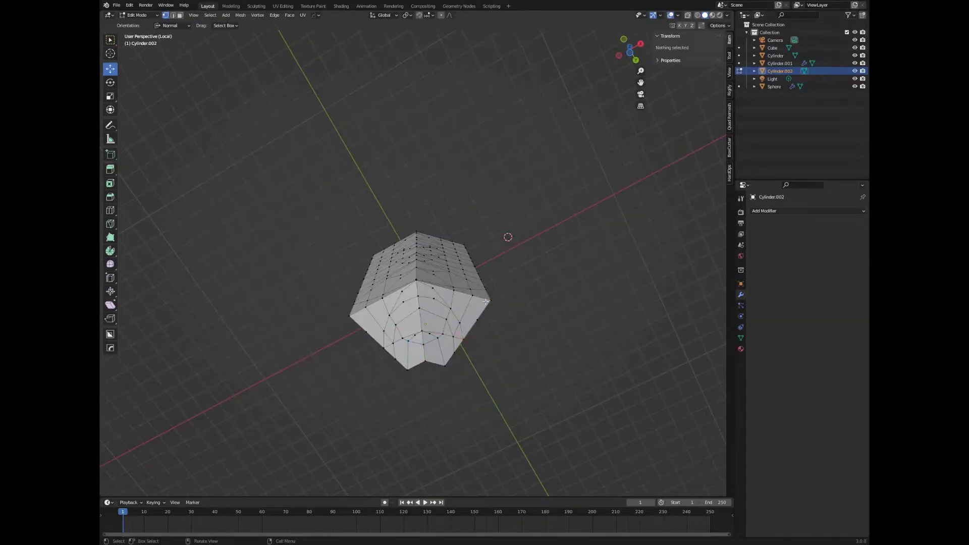
- Undo and redo the last edge dissolve to compare the result
key("ctrl+z")
middle_click_drag(538, 274, 517, 308)
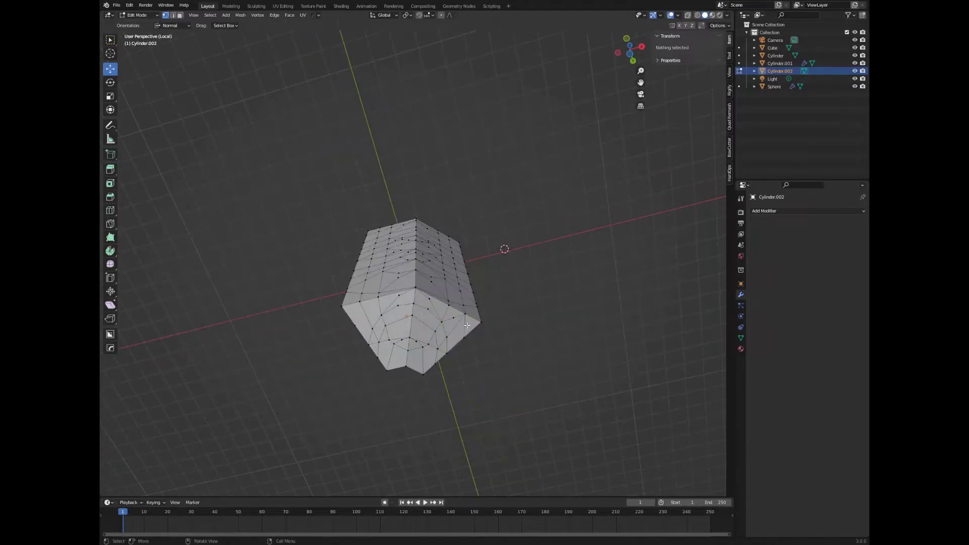
key("ctrl+shift+z")
key("ctrl+z")
middle_click_drag(466, 325, 452, 312)
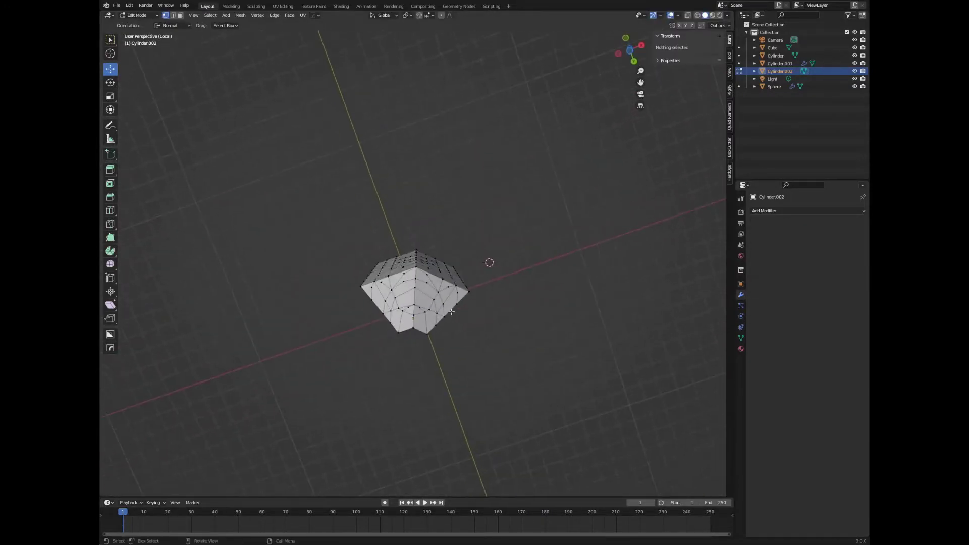
key("ctrl+shift+z")
scroll(422, 342, "up", 2)
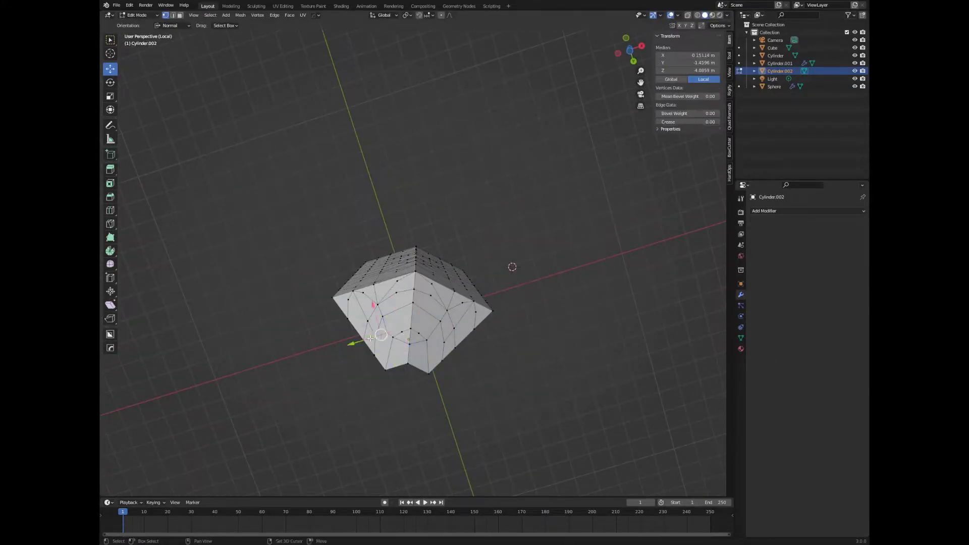
key("ctrl+z")
middle_click_drag(371, 338, 384, 323)
key("ctrl+shift+z")
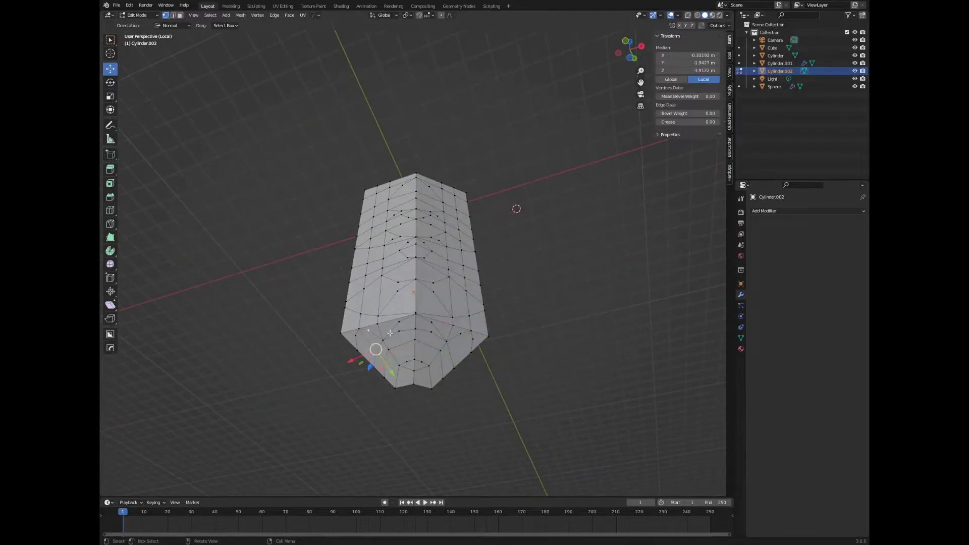
- Select vertices in the middle of the face and dissolve their edges
right_click(400, 335)
left_click(400, 335)
middle_click_drag(527, 178, 347, 201)
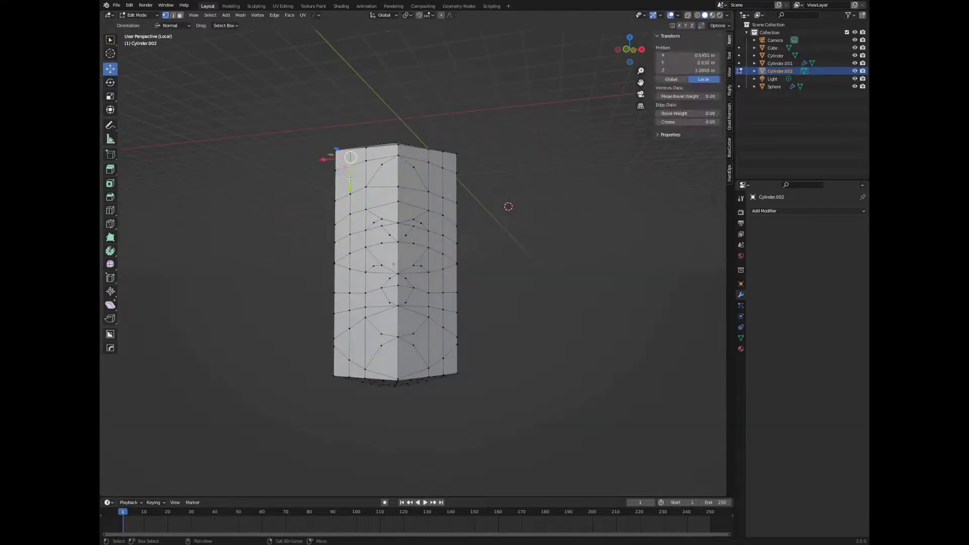
right_click(347, 352)
left_click(346, 353)
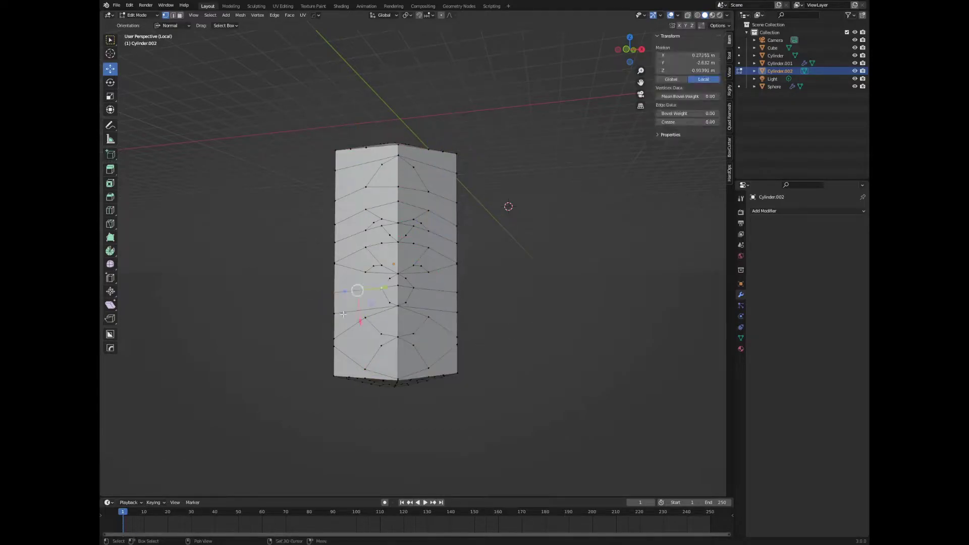
left_click(406, 290)
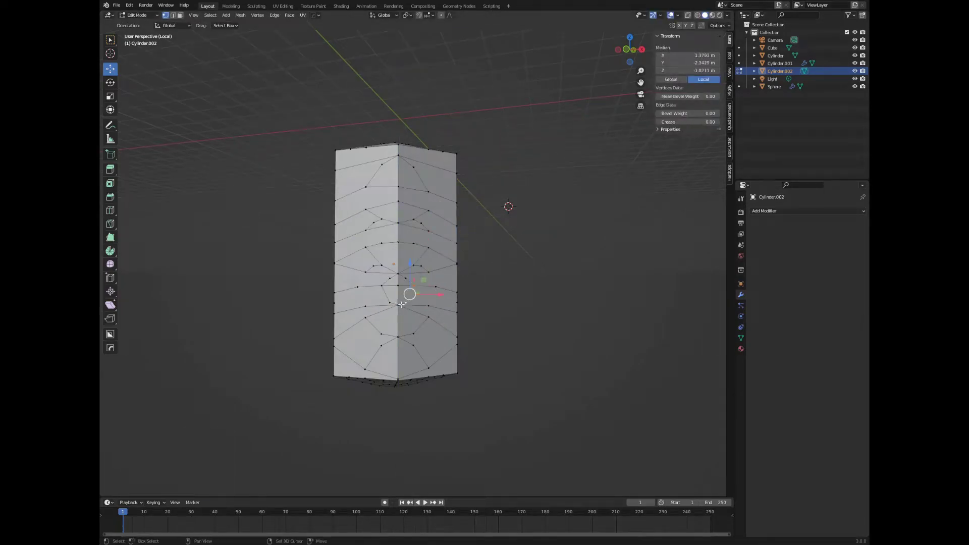
middle_click_drag(301, 340, 357, 404)
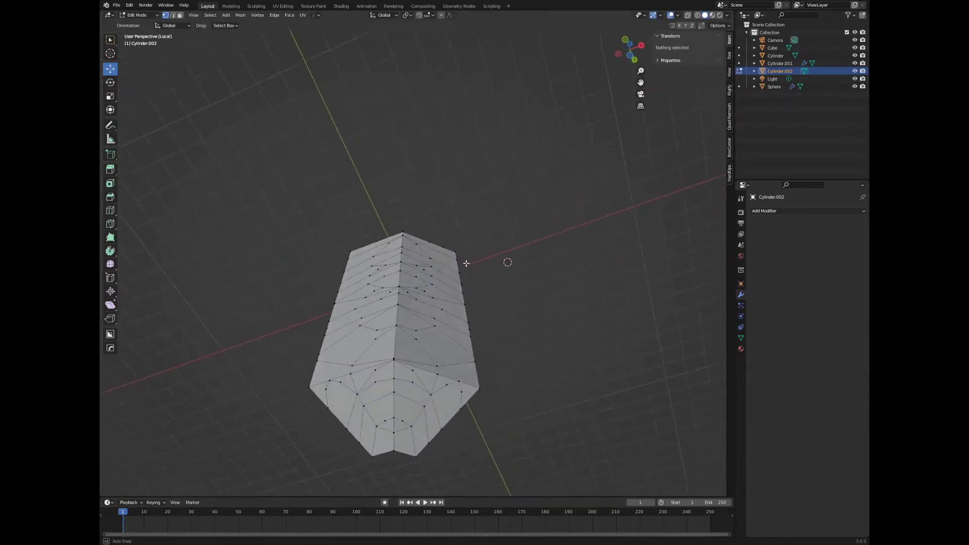
left_click(357, 404)
left_click(376, 434)
mouse_move(377, 434)
middle_mouse_down()
mouse_move(388, 304)
mouse_move(495, 303)
mouse_move(301, 374)
middle_mouse_up()
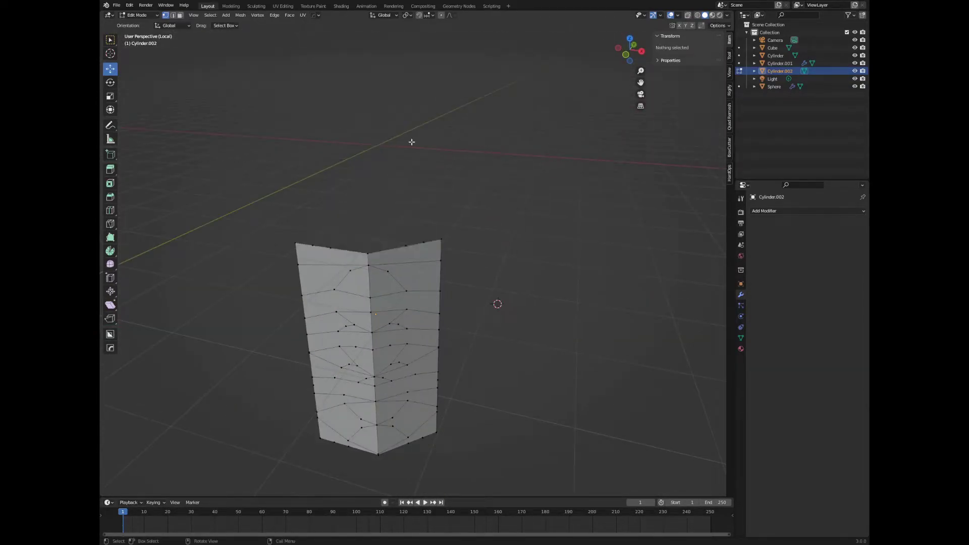
- Circle-select vertices and duplicate them in place with Shift+D
key("c")
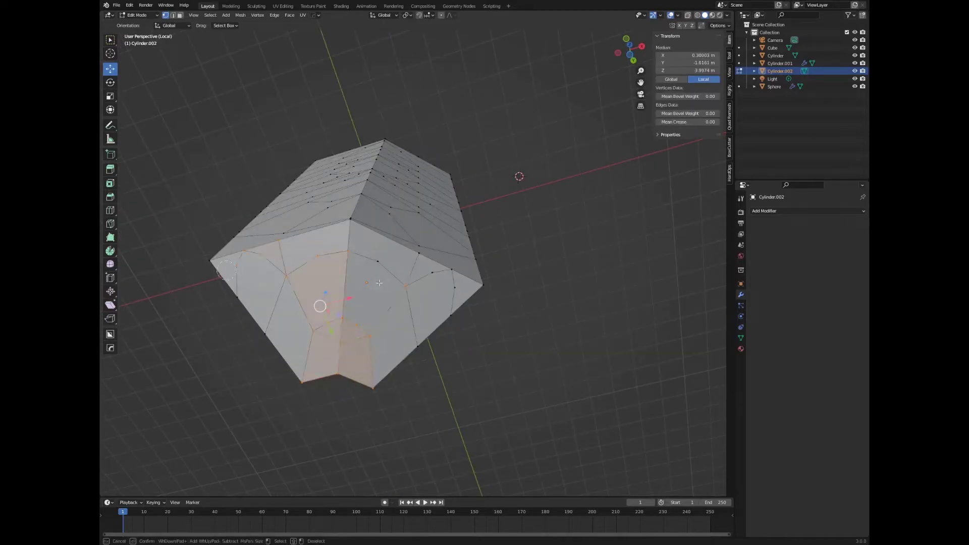
middle_click_drag(379, 282, 399, 403)
right_click(398, 403)
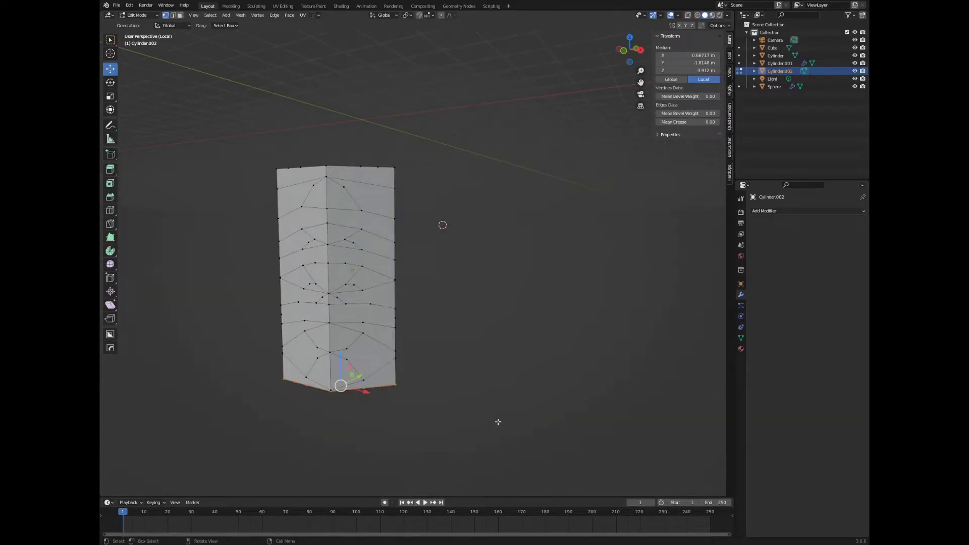
right_click(439, 212)
key("shift+d")
left_click(398, 303)
right_click(389, 147)
- Select the whole mesh and orbit to review the irregular stone-like block
mouse_move(390, 147)
middle_mouse_down()
mouse_move(420, 175)
mouse_move(444, 238)
middle_mouse_up()
right_click(421, 176)
scroll(649, 243, "up", 4)
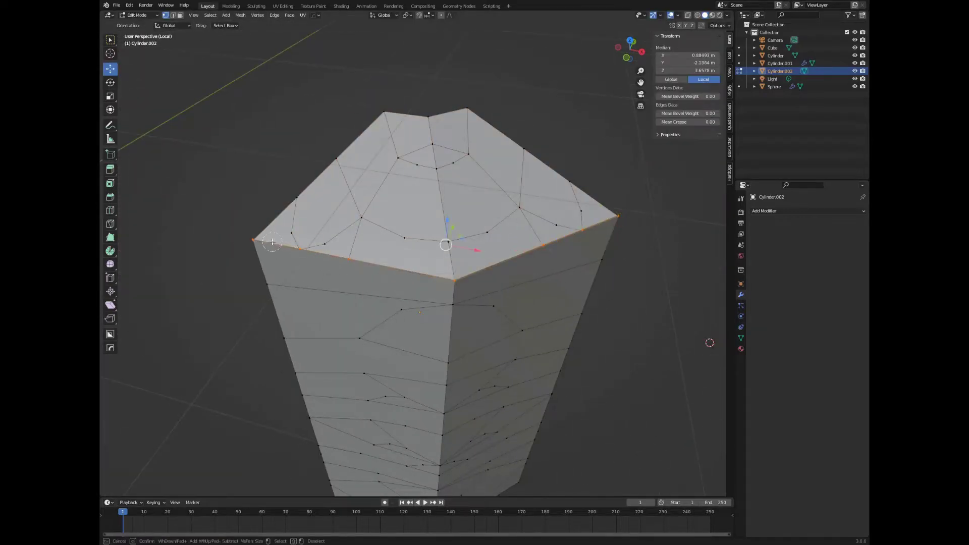
left_click(257, 370)
middle_click_drag(258, 370, 504, 237)
scroll(487, 277, "down", 4)
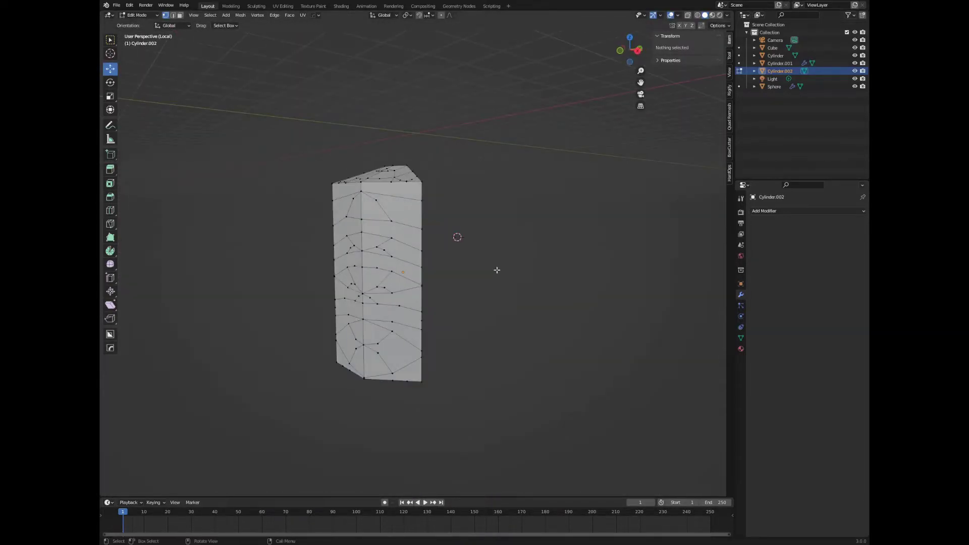
mouse_move(495, 270)
middle_mouse_down()
mouse_move(515, 283)
mouse_move(517, 223)
middle_mouse_up()
- Delete the block's faces only, leaving its edge cage
key("a")
key("x")
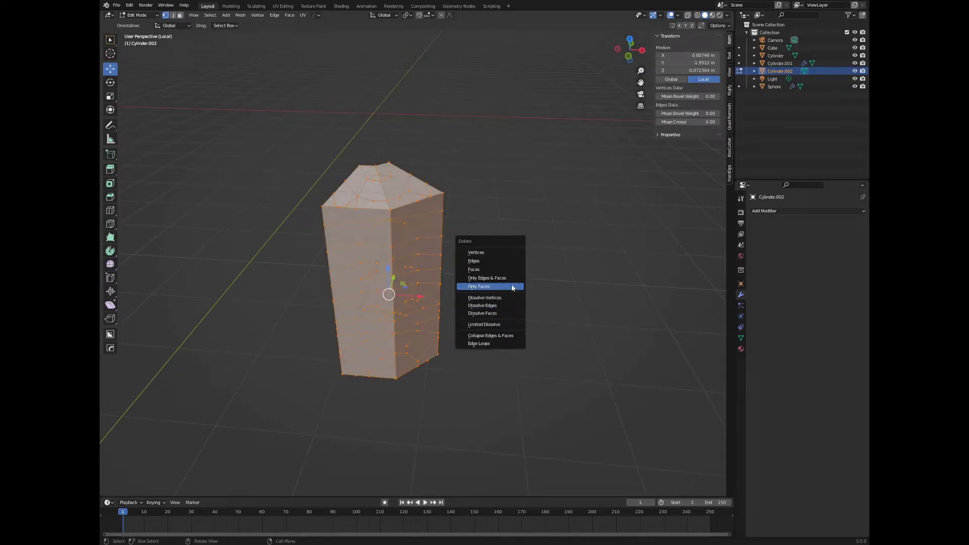
left_click(489, 284)
middle_click_drag(489, 284, 601, 233)
key("Tab")
- Add a level-1 Subdivision Surface to the edge cage and apply it
key("ctrl+1")
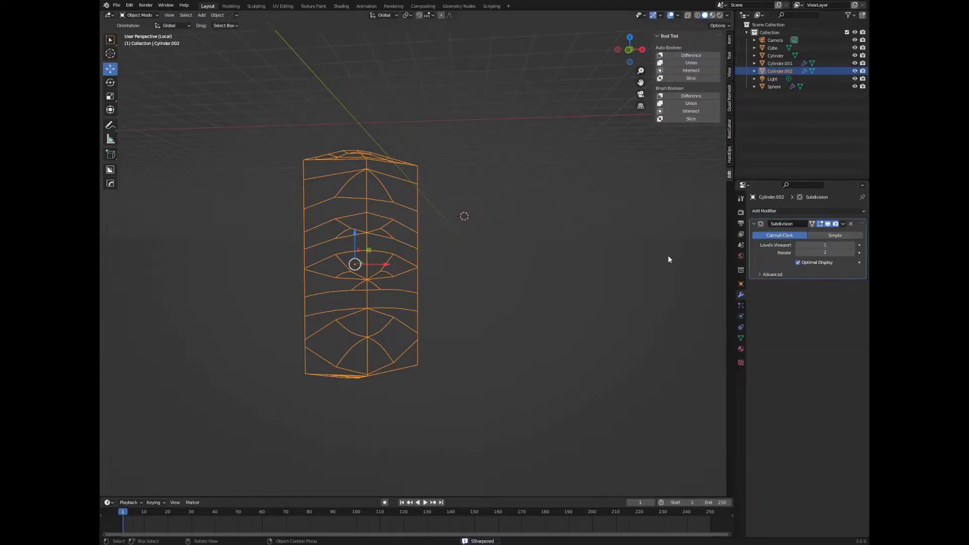
key("ctrl+a")
key("Tab")
key("a")
middle_click_drag(550, 136, 644, 230)
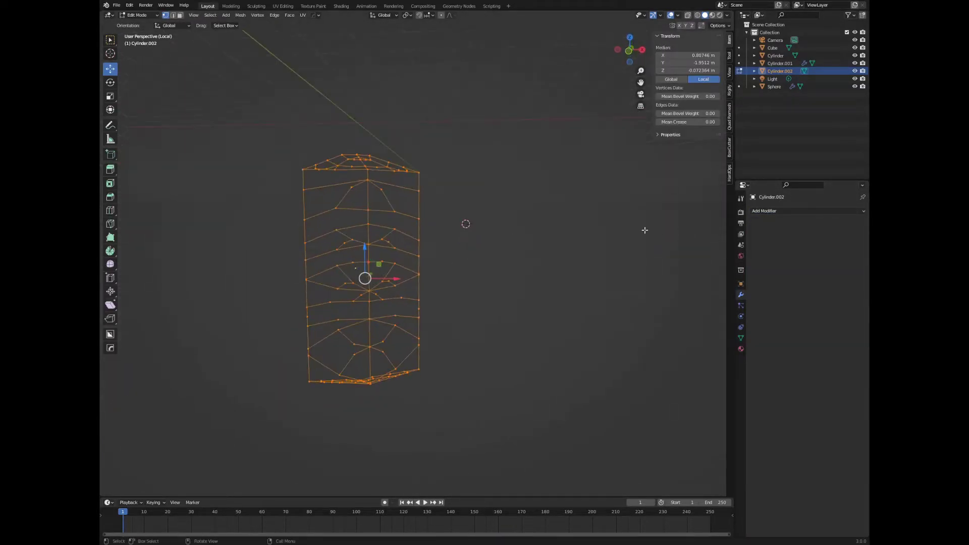
left_click(808, 211)
left_click(714, 346)
key("Tab")
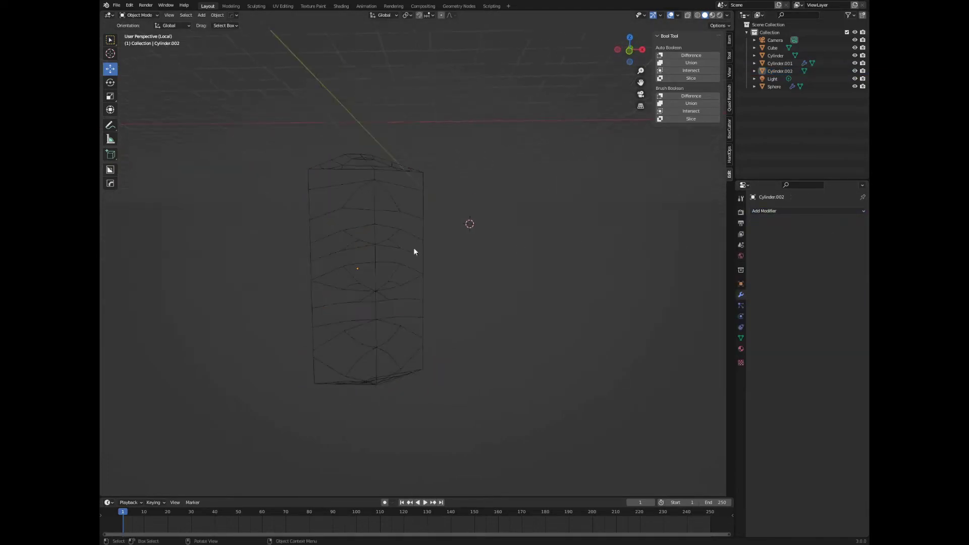
- Convert the Cylinder.002 cage to a curve with a 0.03 m bevel depth
left_click(413, 251)
right_click(399, 119)
left_click(465, 126)
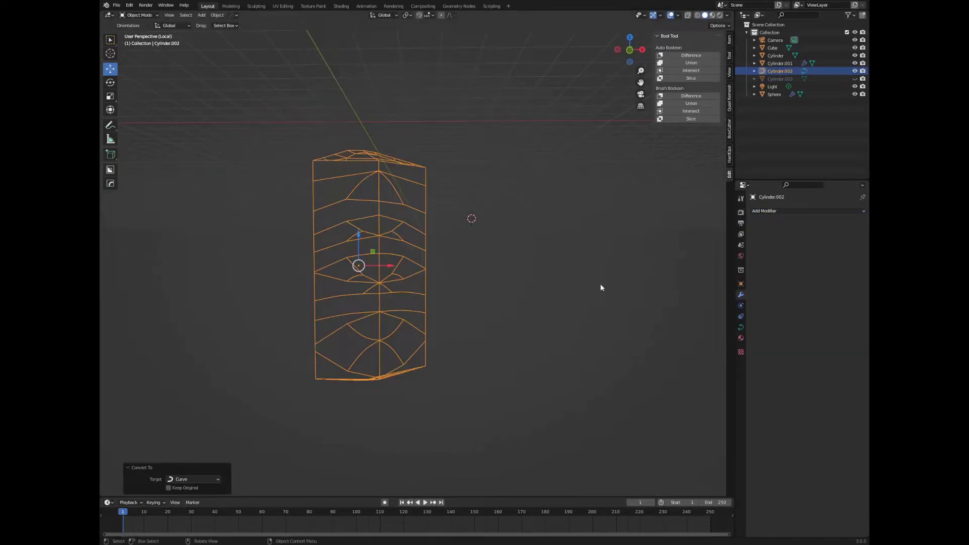
left_click(741, 327)
left_click_drag(825, 416, 838, 417)
- Leave local view and select a single control point on the tracery curve in Edit Mode
key("KP_Divide")
middle_click_drag(537, 297, 477, 306)
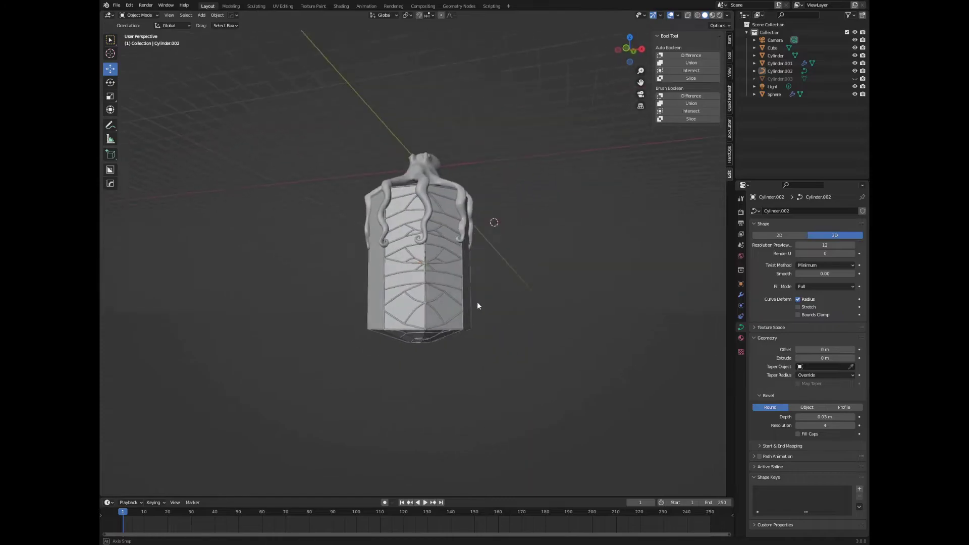
left_click(471, 317)
key("Tab")
scroll(477, 237, "up", 3)
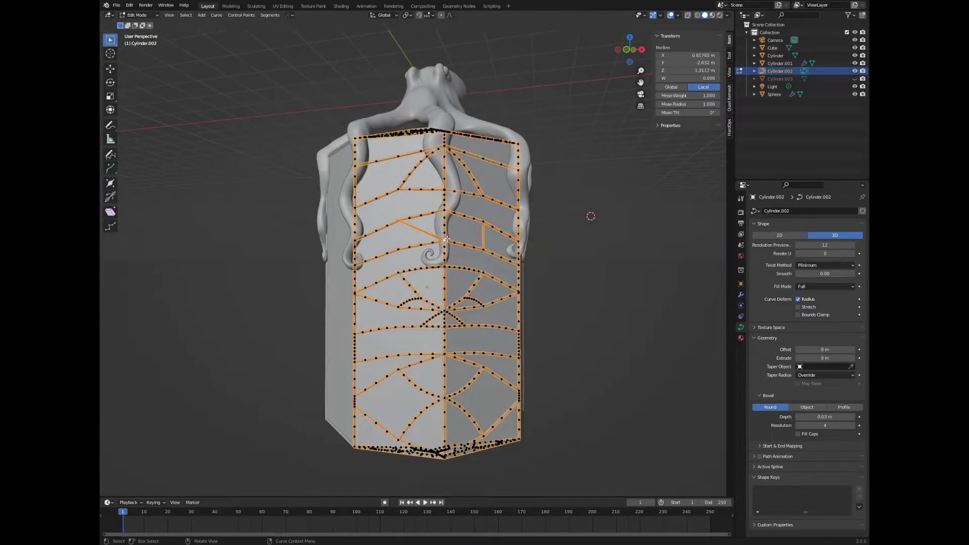
mouse_move(446, 240)
middle_mouse_down()
mouse_move(558, 273)
mouse_move(467, 285)
middle_mouse_up()
left_click(558, 272)
left_click(467, 286)
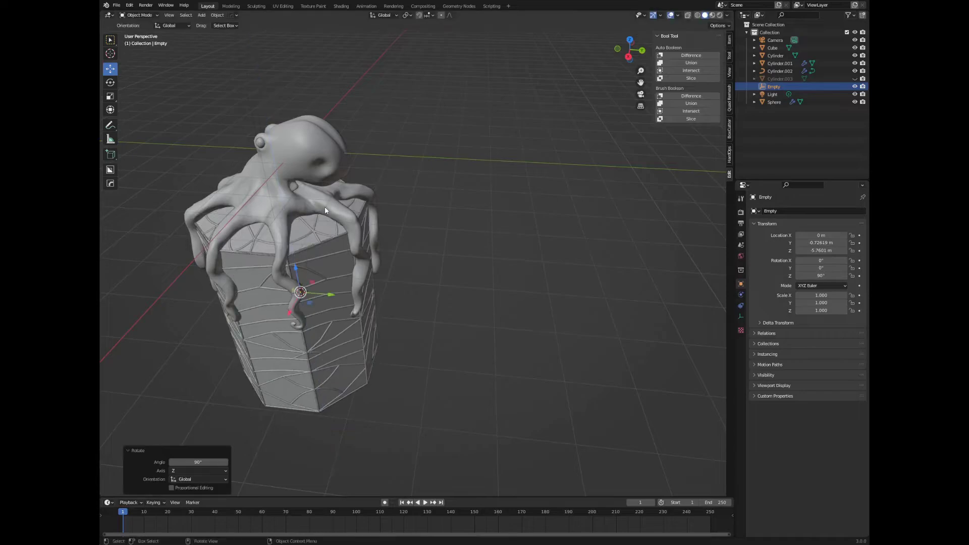
- Orbit and zoom around the octopus lantern to inspect the wrapped stone-line frame
mouse_move(325, 207)
middle_mouse_down()
mouse_move(359, 329)
mouse_move(364, 308)
mouse_move(335, 196)
mouse_move(448, 268)
mouse_move(250, 291)
middle_mouse_up()
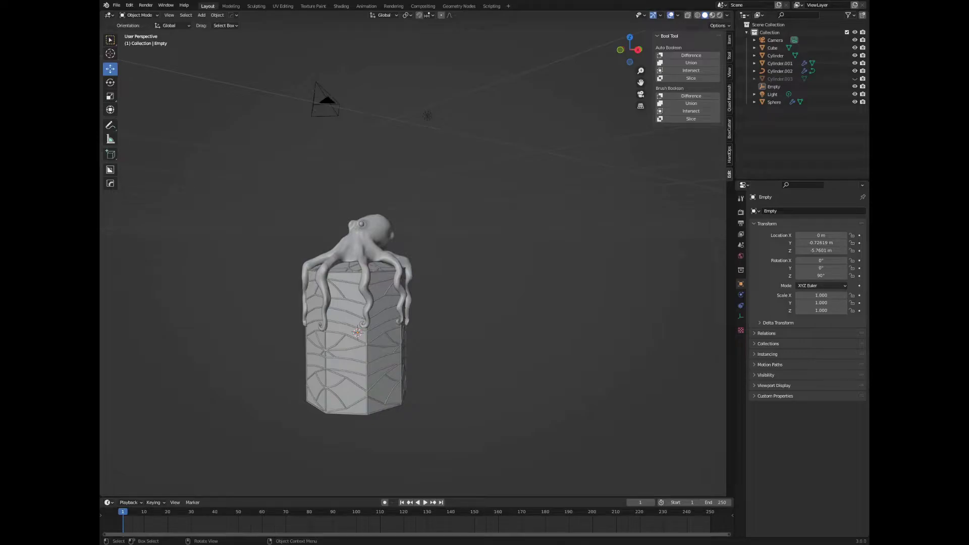
scroll(432, 221, "down", 3)
scroll(431, 221, "up", 6)
mouse_move(431, 221)
middle_mouse_down()
mouse_move(420, 257)
mouse_move(328, 307)
mouse_move(374, 321)
middle_mouse_up()
mouse_move(292, 342)
middle_mouse_down()
mouse_move(335, 240)
mouse_move(381, 313)
middle_mouse_up()
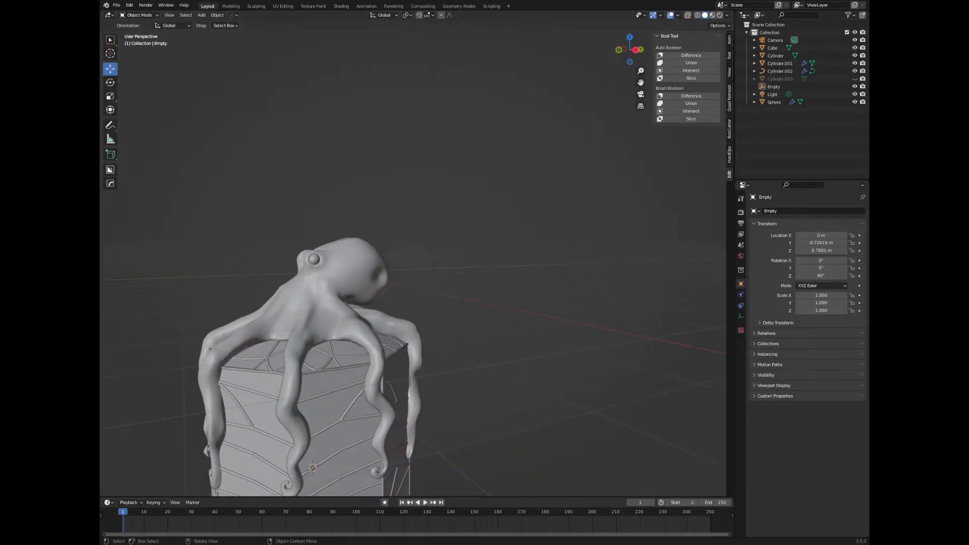
- Add a torus, raise it along Z and rotate it 90° on X to stand upright
key("shift+a")
left_click(492, 269)
key("g")
key("z")
left_click(333, 190)
key("r")
key("x")
key("9")
key("0")
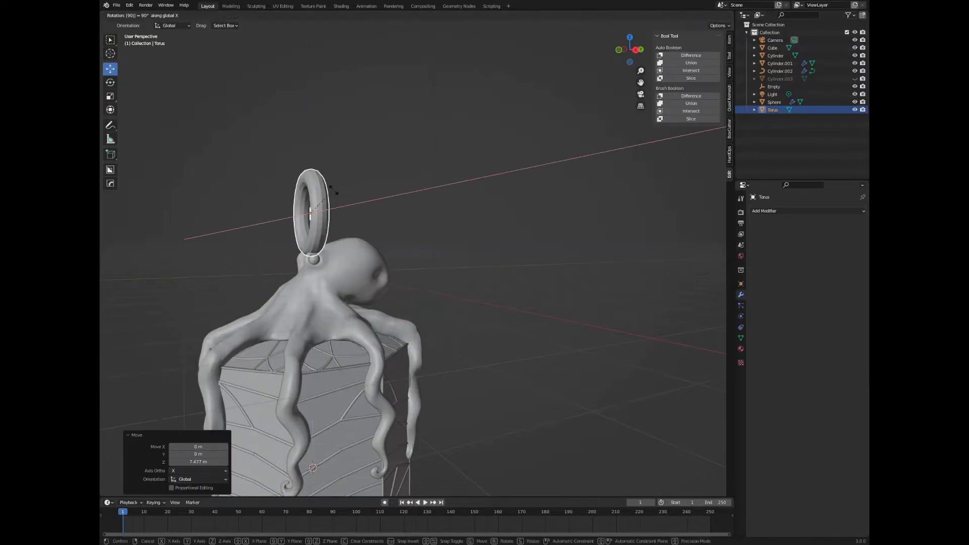
mouse_move(308, 247)
middle_mouse_down()
mouse_move(489, 235)
mouse_move(393, 285)
middle_mouse_up()
- In X-ray Edit Mode, rescale the torus's bottom loop with a smaller proportional falloff
key("Tab")
key("alt+a")
key("alt+z")
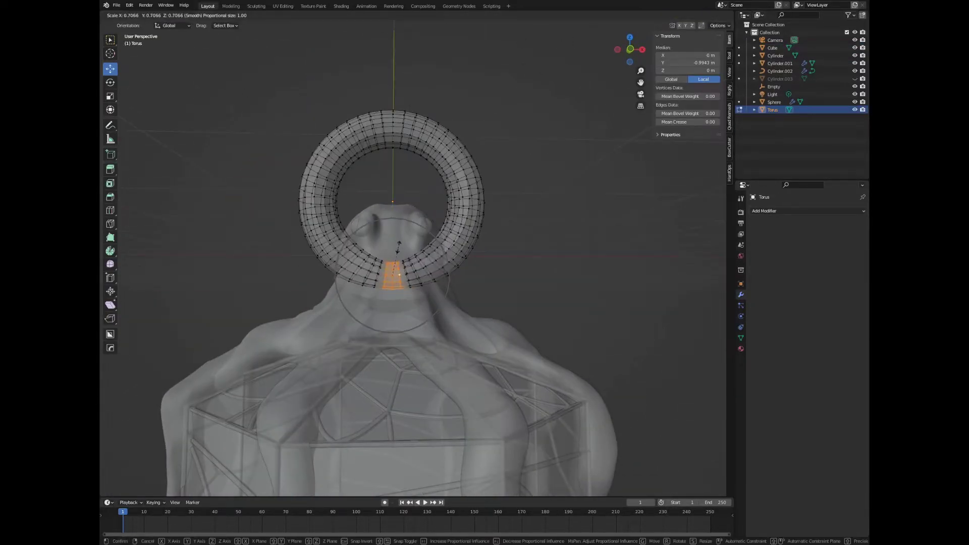
scroll(399, 247, "down", 6)
key("Escape")
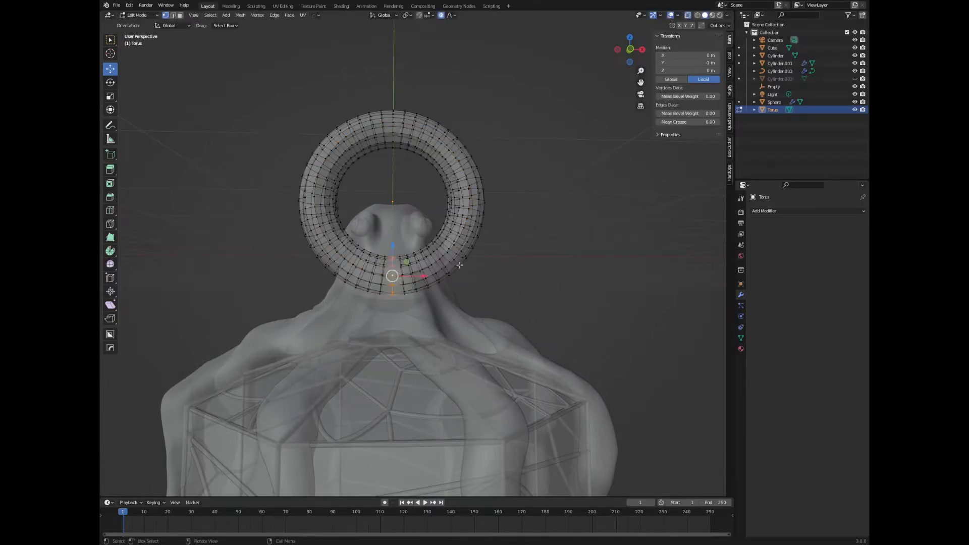
key("s")
scroll(515, 290, "up", 14)
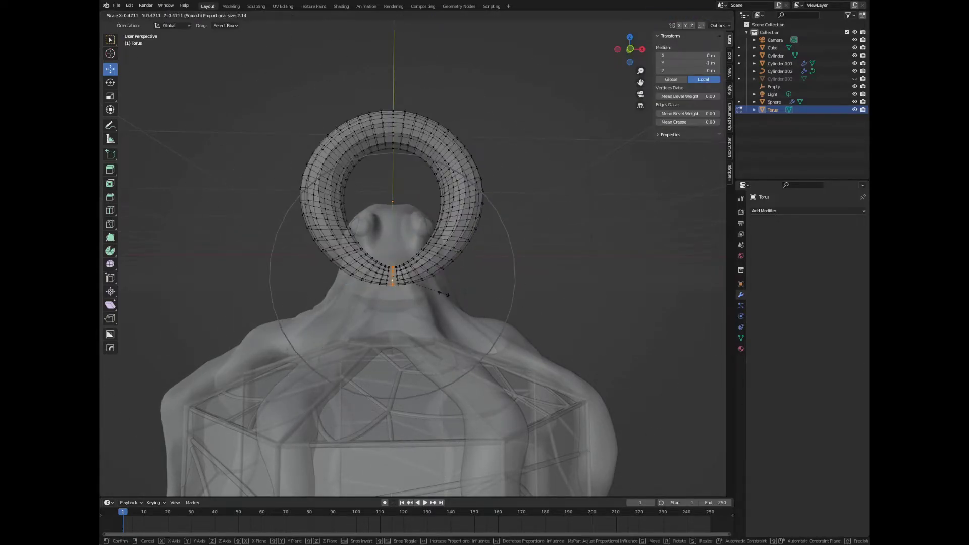
scroll(477, 281, "up", 8)
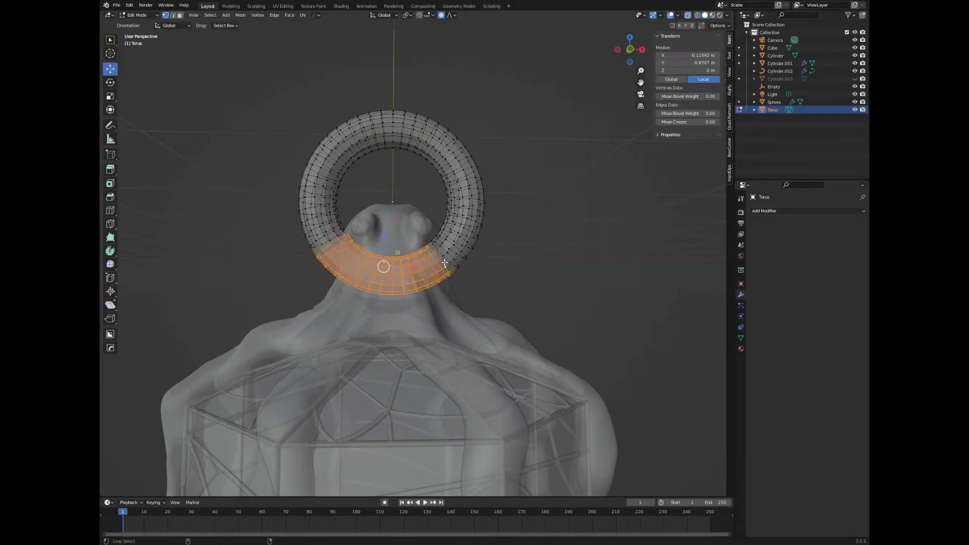
- Thin the whole torus tube with Alt+S and move the ring onto the octopus head
key("a")
key("alt+s")
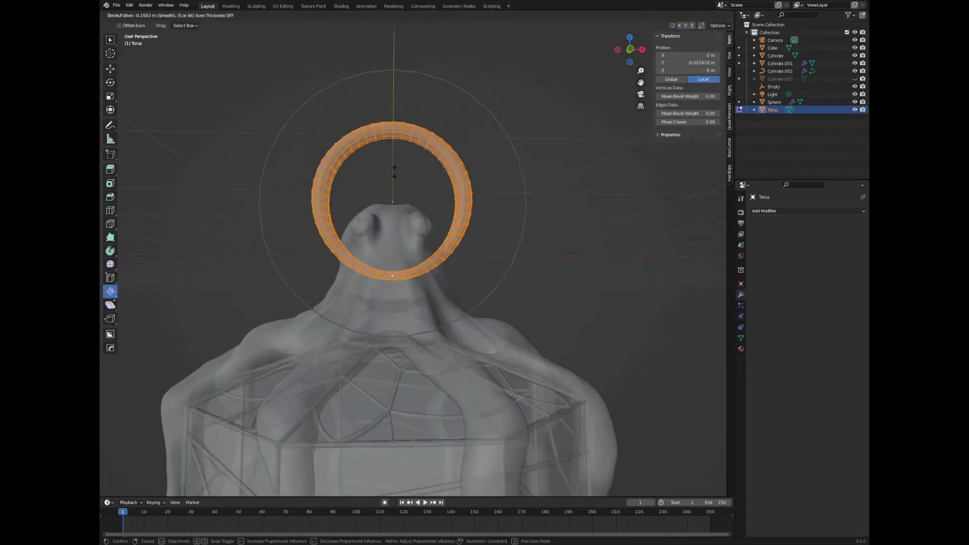
left_click(598, 104)
key("Tab")
key("g")
mouse_move(506, 216)
middle_mouse_down()
mouse_move(273, 244)
mouse_move(485, 268)
mouse_move(634, 214)
mouse_move(552, 199)
mouse_move(632, 199)
mouse_move(584, 182)
mouse_move(573, 298)
mouse_move(531, 264)
mouse_move(542, 212)
middle_mouse_up()
left_click(272, 244)
- Select the ring's inner loop and flatten it along the Y axis
key("Tab")
left_click(485, 268, "alt")
key("s")
key("y")
left_click(552, 199, "alt")
key("Tab")
key("Tab")
- Flatten the ring along X, then scale it down uniformly
key("shift+g")
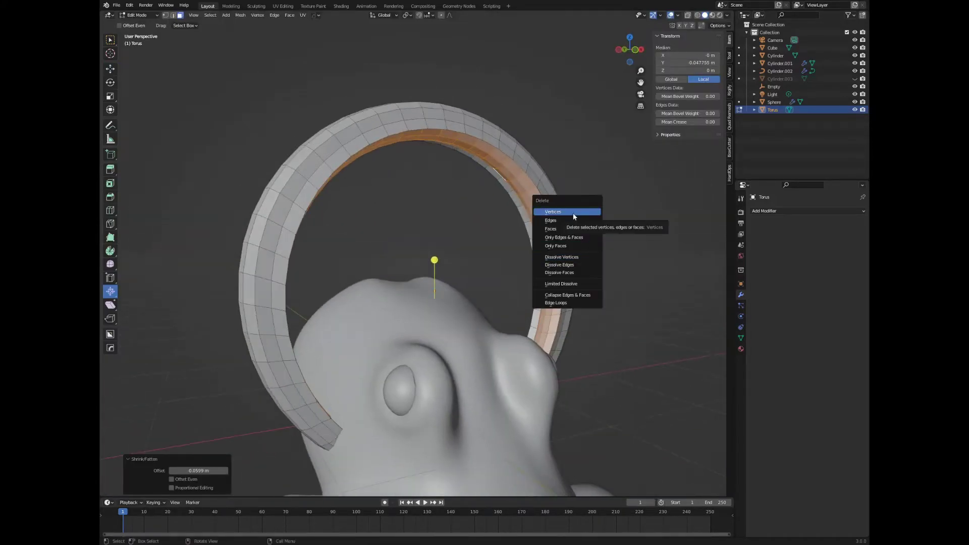
key("s")
key("x")
left_click(588, 236)
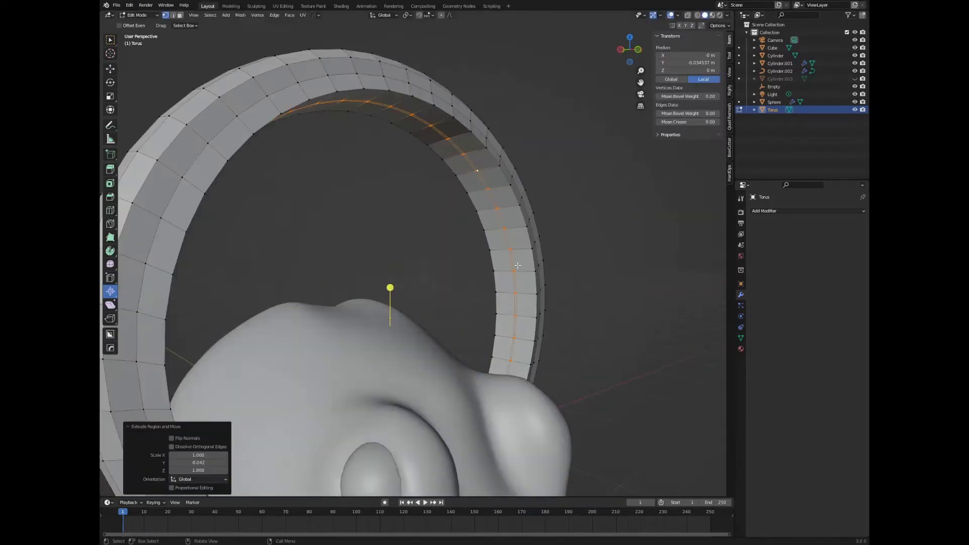
mouse_move(589, 236)
middle_mouse_down()
mouse_move(524, 256)
mouse_move(545, 267)
middle_mouse_up()
key("s")
left_click(524, 257)
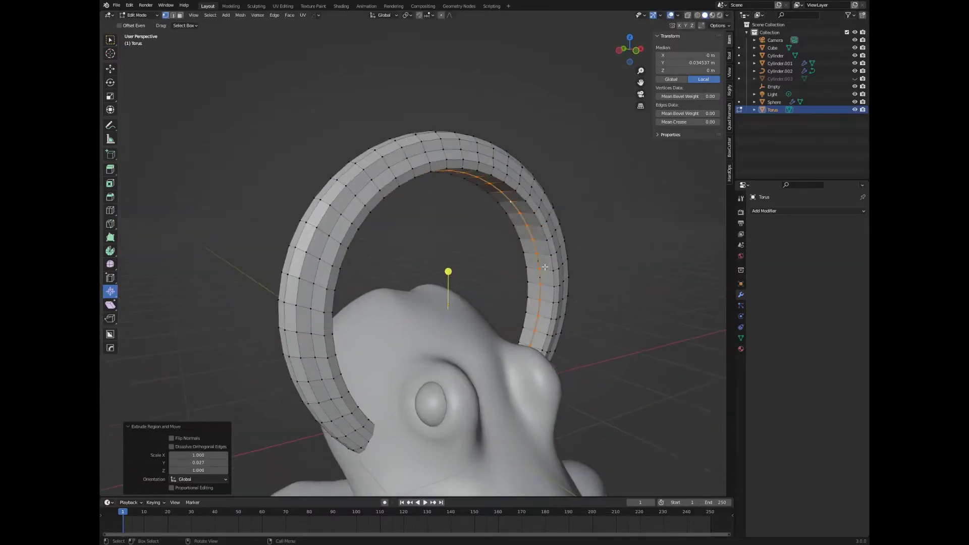
key("Tab")
mouse_move(608, 328)
middle_mouse_down()
mouse_move(586, 244)
mouse_move(548, 269)
mouse_move(426, 303)
mouse_move(479, 262)
mouse_move(555, 228)
middle_mouse_up()
- In front wireframe view, select alternating faces around the ring's outer edge
key("Tab")
key("KP_1")
key("z")
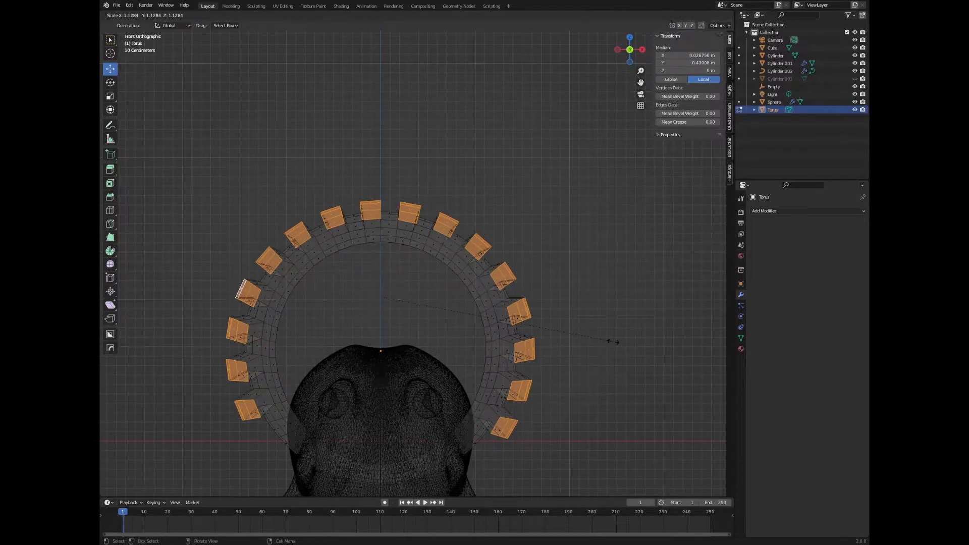
key("shift+z")
middle_click_drag(612, 340, 581, 344)
key("ctrl+b")
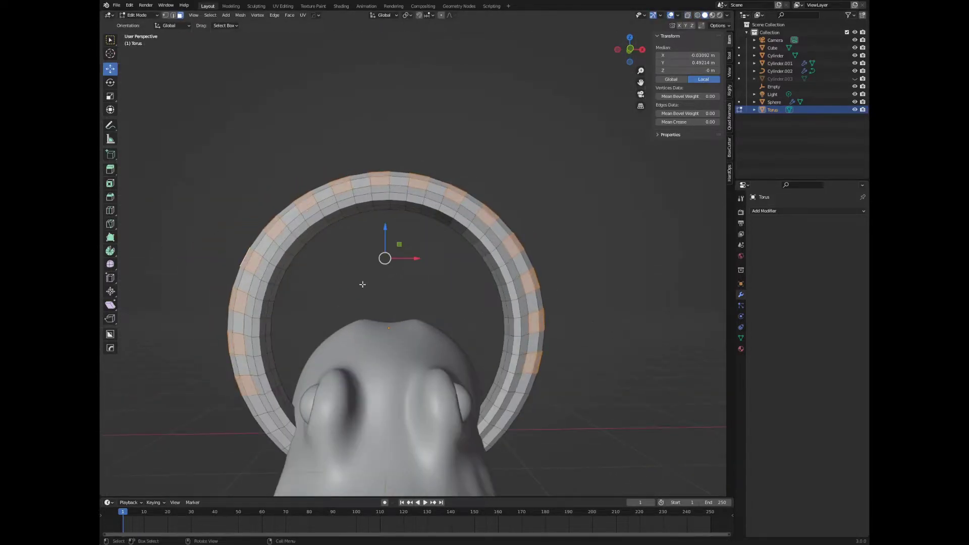
key("Escape")
- Set transform orientation to Normal, extrude the selected faces and scale them to 1.053
left_click(172, 26)
left_click(169, 53)
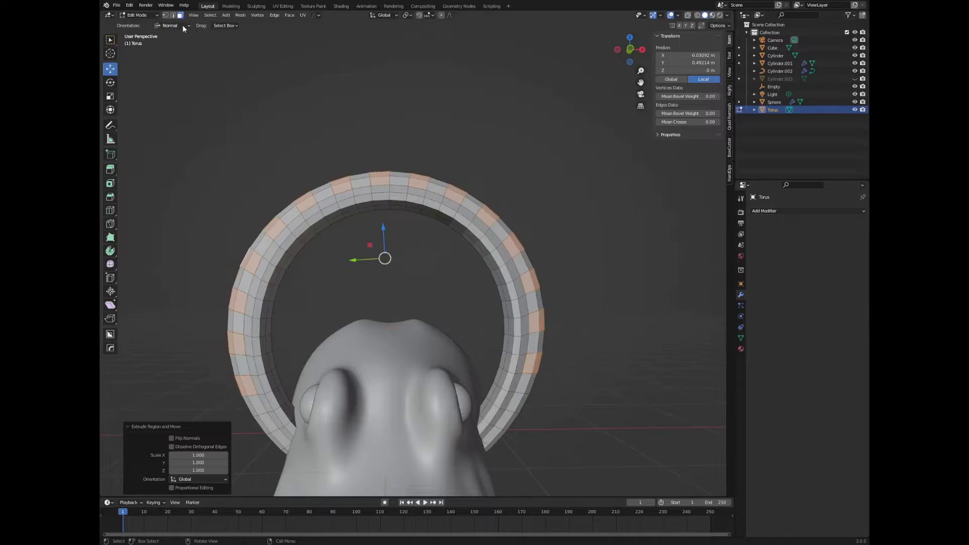
key("Escape")
key("ctrl+z")
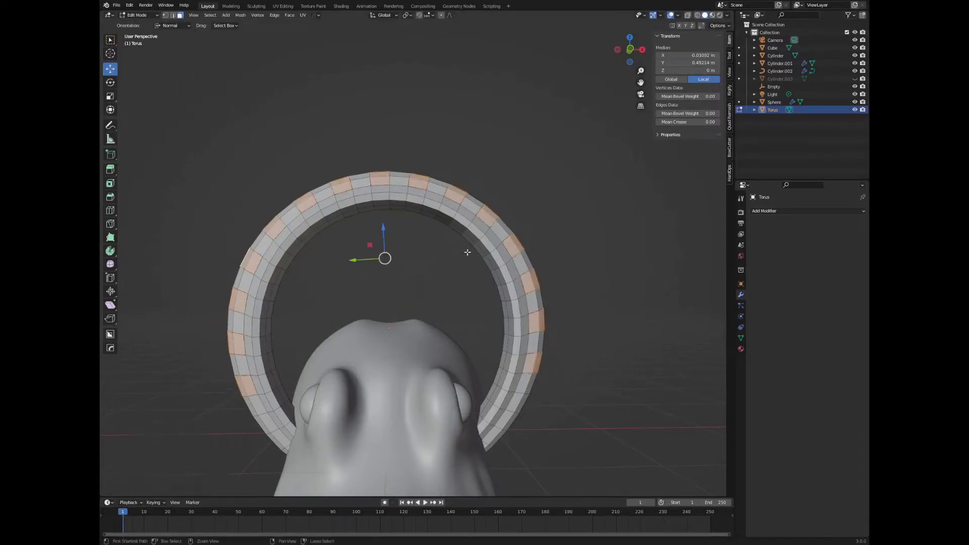
key("s")
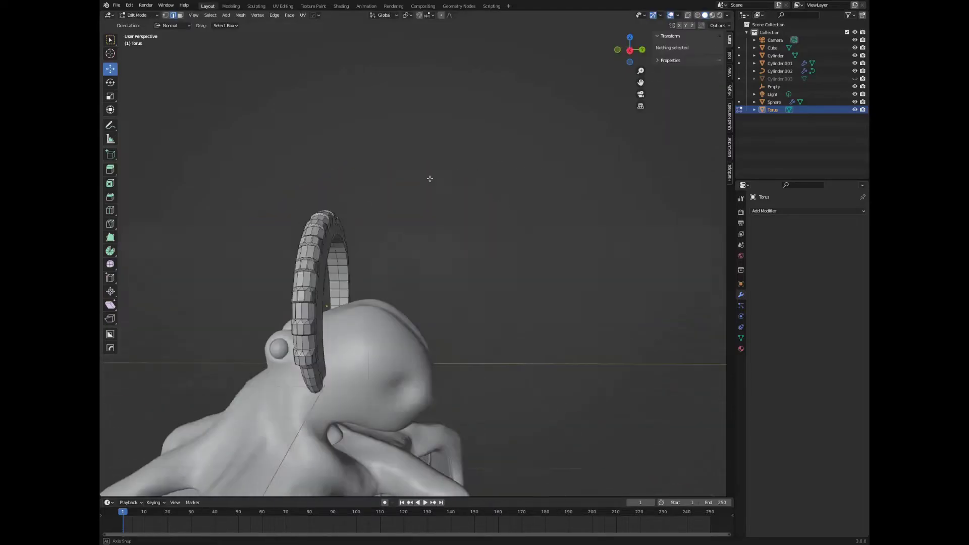
- Add a Bezier circle and raise it along Z toward the top of the ring
scroll(404, 237, "down", 2)
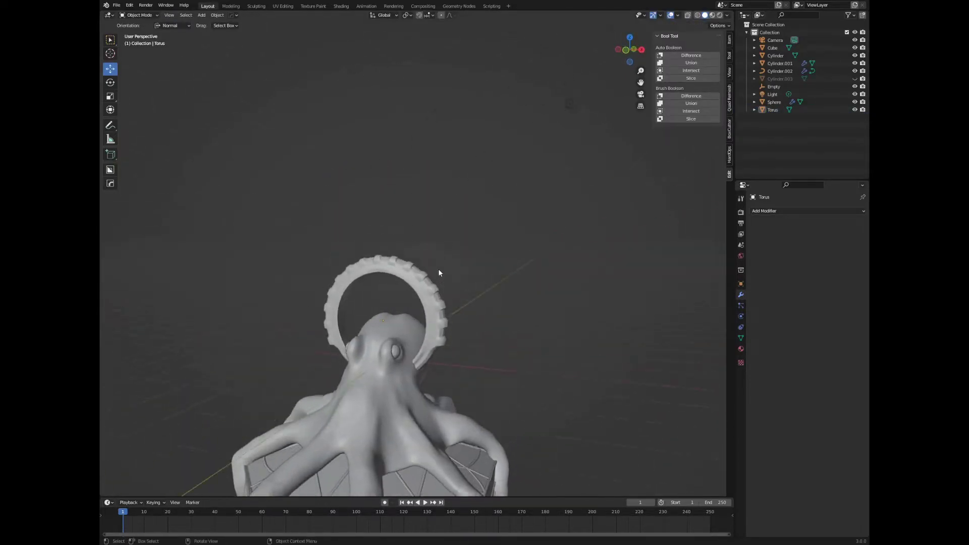
key("shift+a")
left_click(487, 286)
key("g")
key("z")
- Add a second curve object and adjust its spin setting from 3 to 9
key("shift+a")
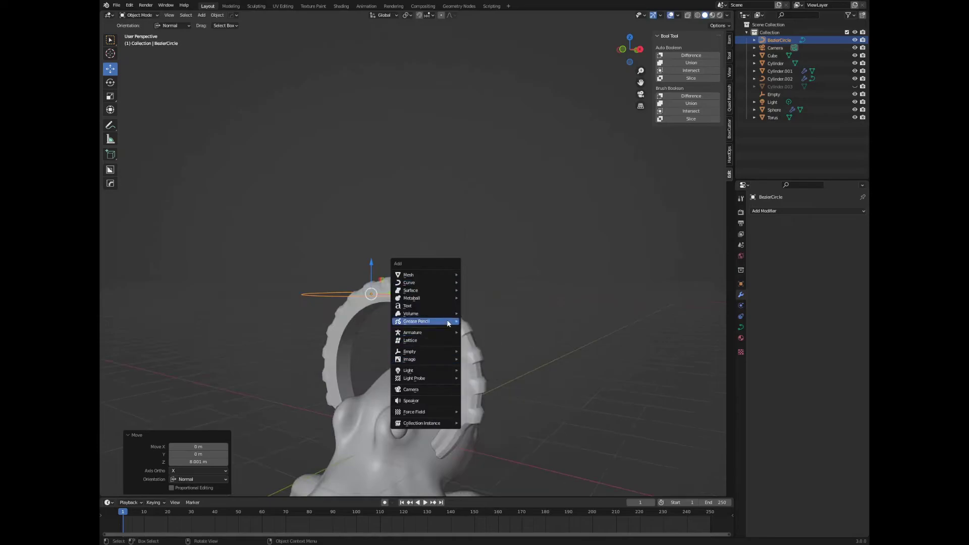
left_click(589, 489)
key("Tab")
middle_click_drag(471, 355, 469, 383)
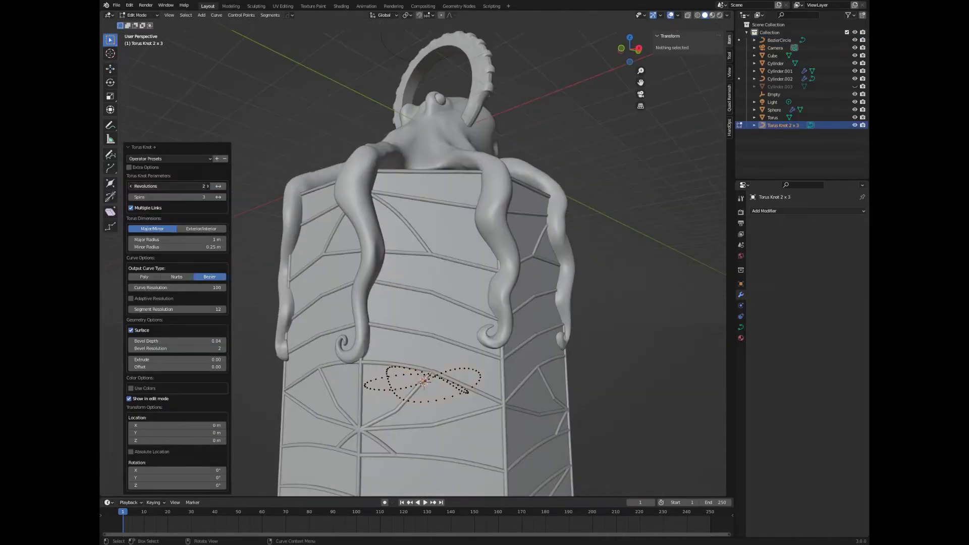
left_click_drag(167, 197, 175, 210)
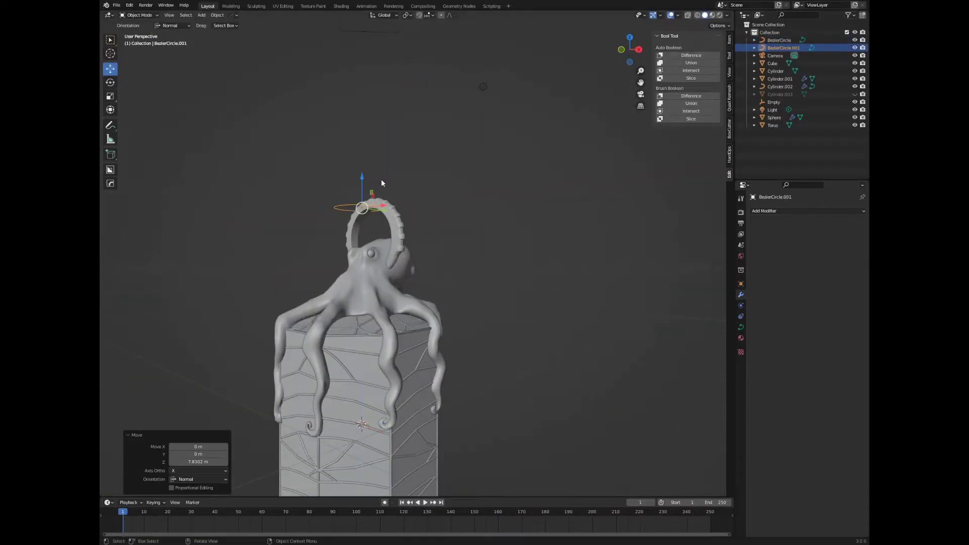
left_click(741, 328)
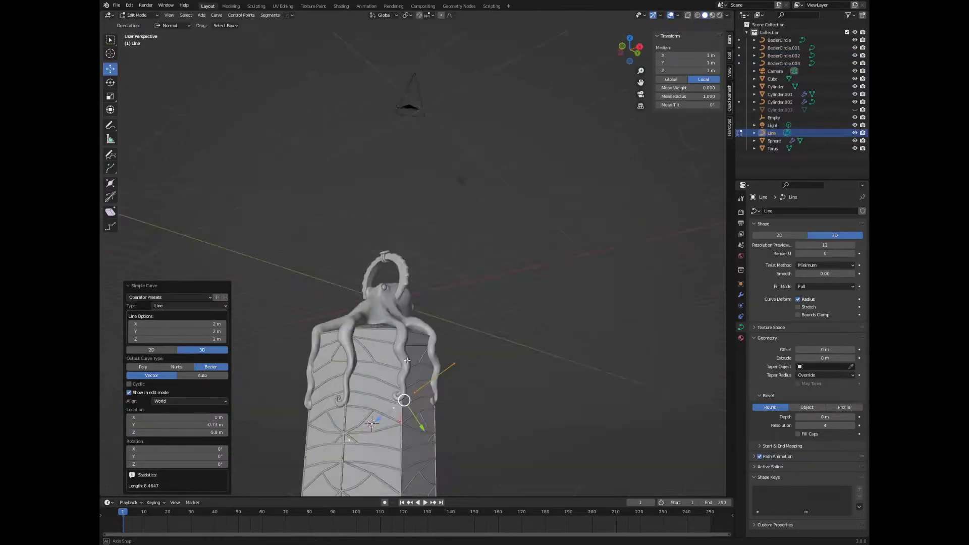
- In front view, rotate the rope ring 45° and enlarge it in Edit Mode
key("KP_1")
type("r45")
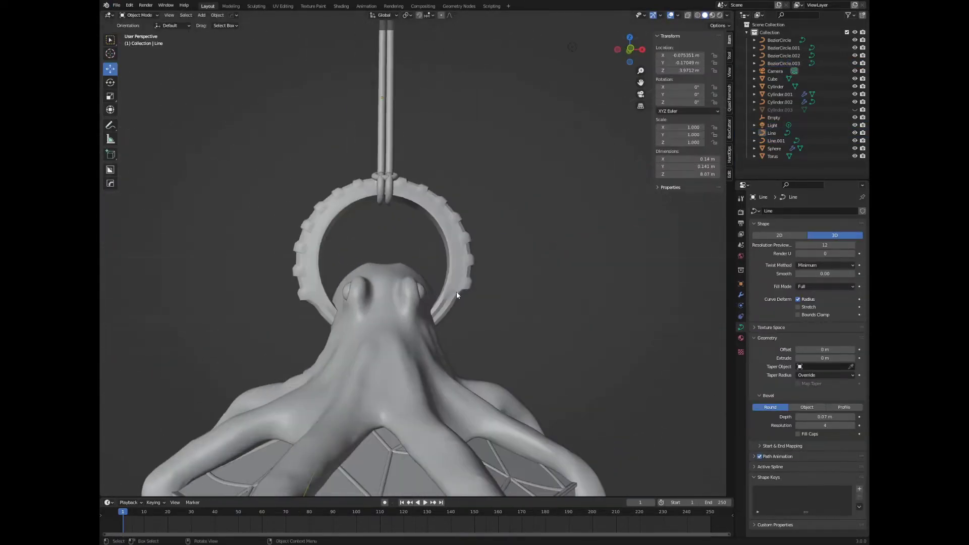
left_click(457, 295)
key("Tab")
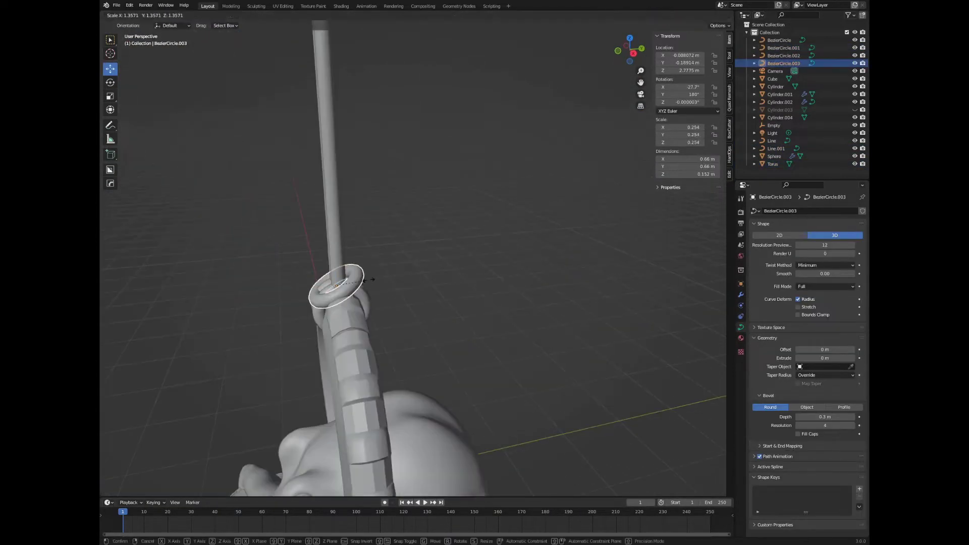
left_click(439, 260)
middle_click_drag(439, 260, 349, 243)
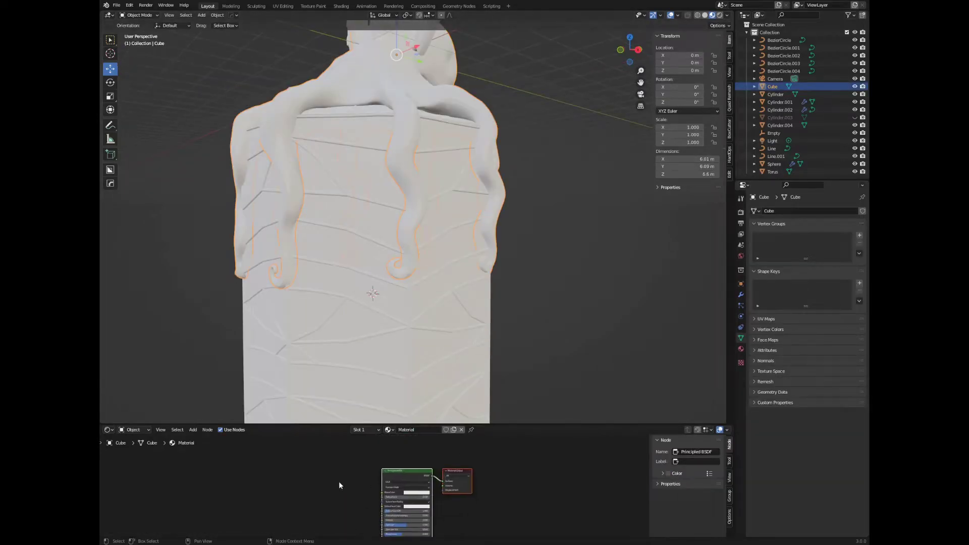
- Add an Image Texture node and apply MetalCorrodedHeavy001_4K to the octopus
key("shift+a")
left_click(368, 417)
left_click(268, 439)
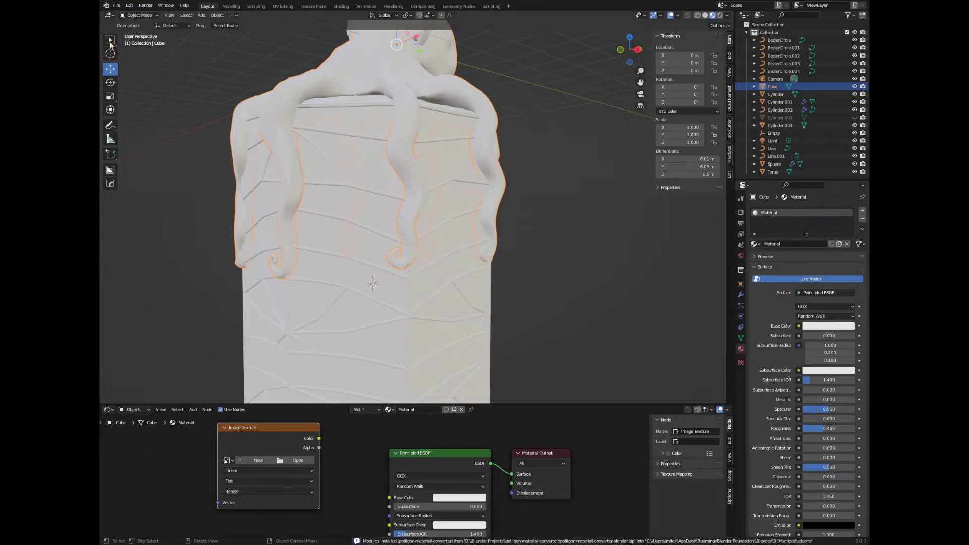
scroll(843, 320, "down", 6)
scroll(843, 320, "down", 5)
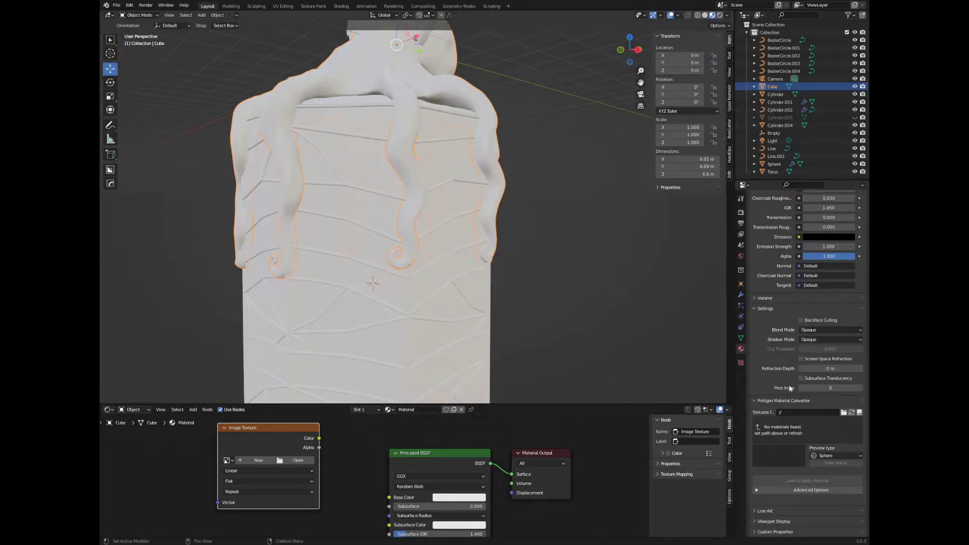
scroll(553, 242, "down", 2)
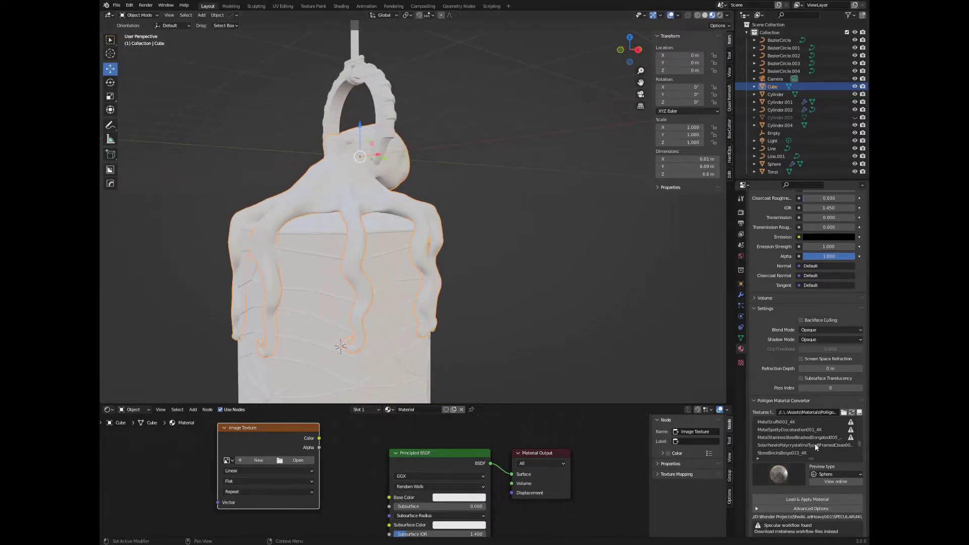
left_click(822, 503)
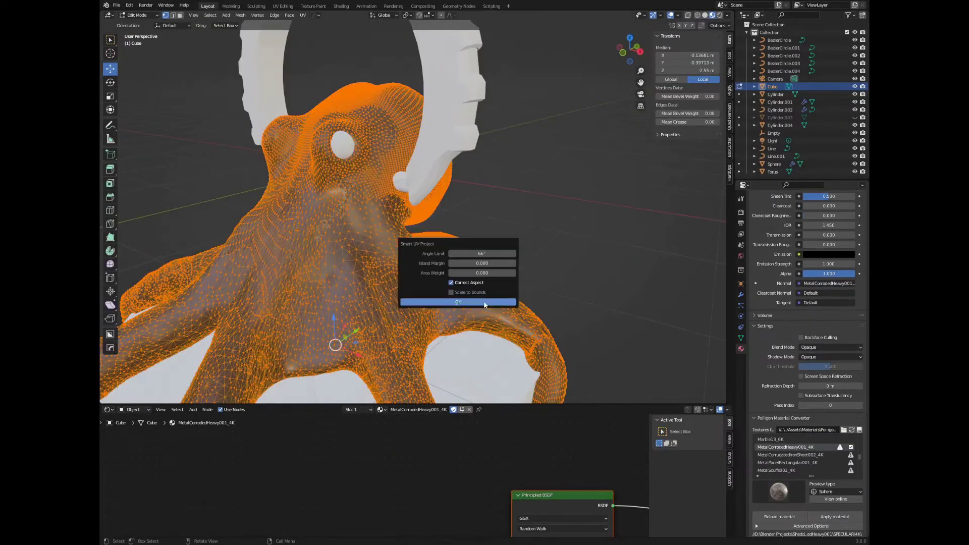
- Convert the selected Bezier-circle rope rings into meshes
left_click(438, 174)
middle_click_drag(438, 174, 386, 207)
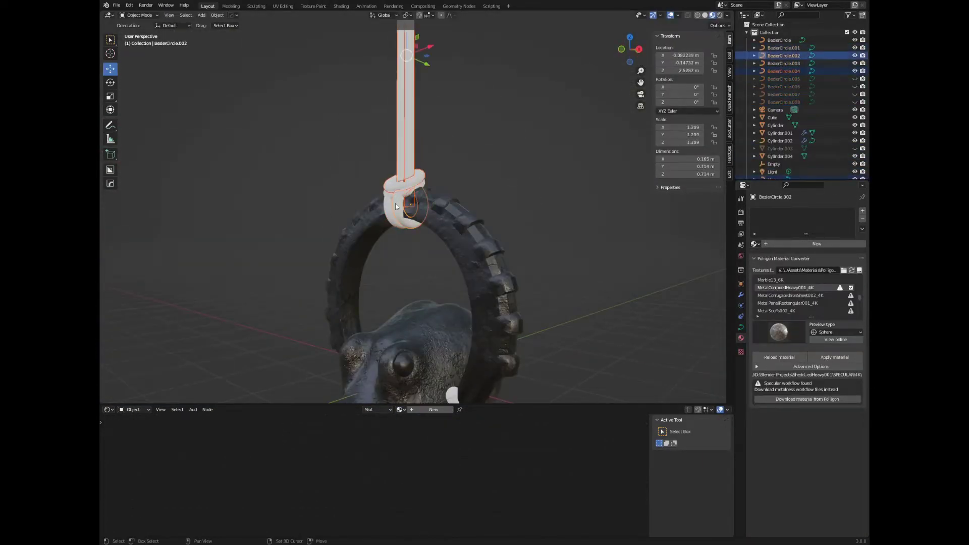
right_click(378, 101)
left_click(441, 110)
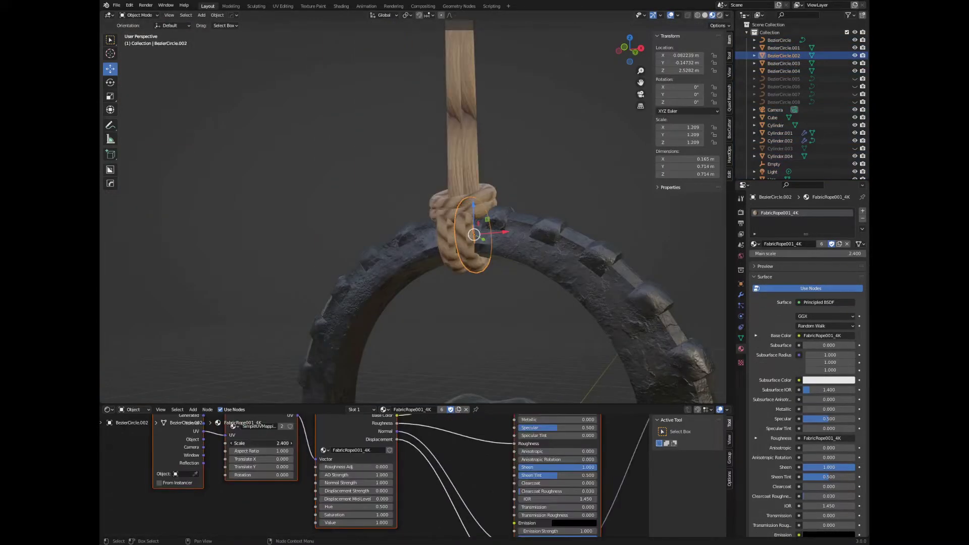
- Check the rope line's modifiers and briefly edit its vertices in Edit Mode
left_click(740, 296)
scroll(458, 200, "down", 5)
key("Tab")
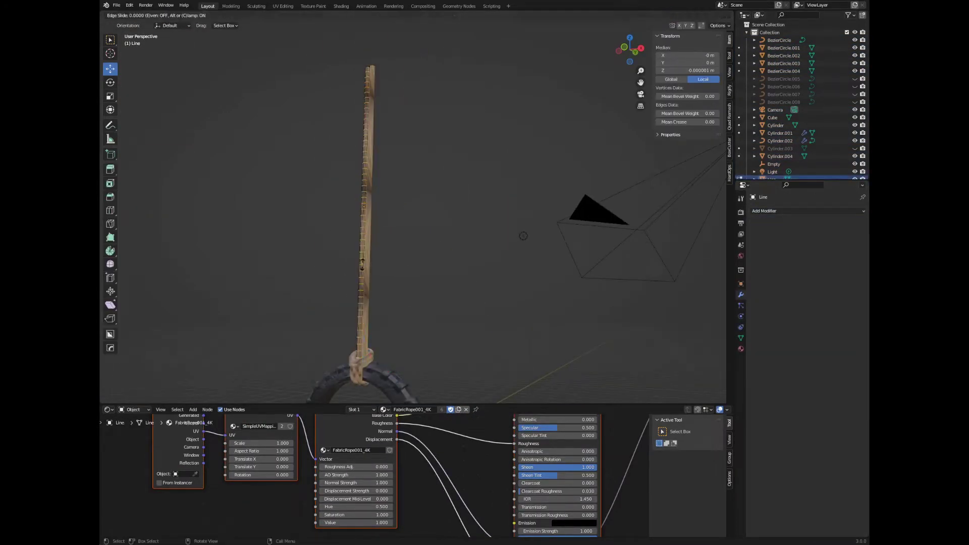
key("Tab")
scroll(288, 404, "up", 2)
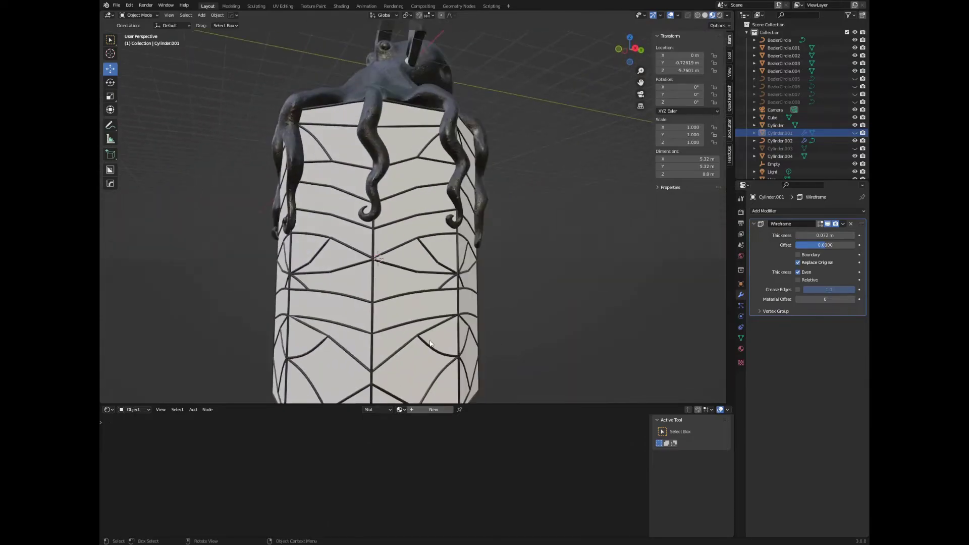
- Add a point light and give the lantern cylinder a new yellow Material.001
left_click(741, 349)
key("shift+a")
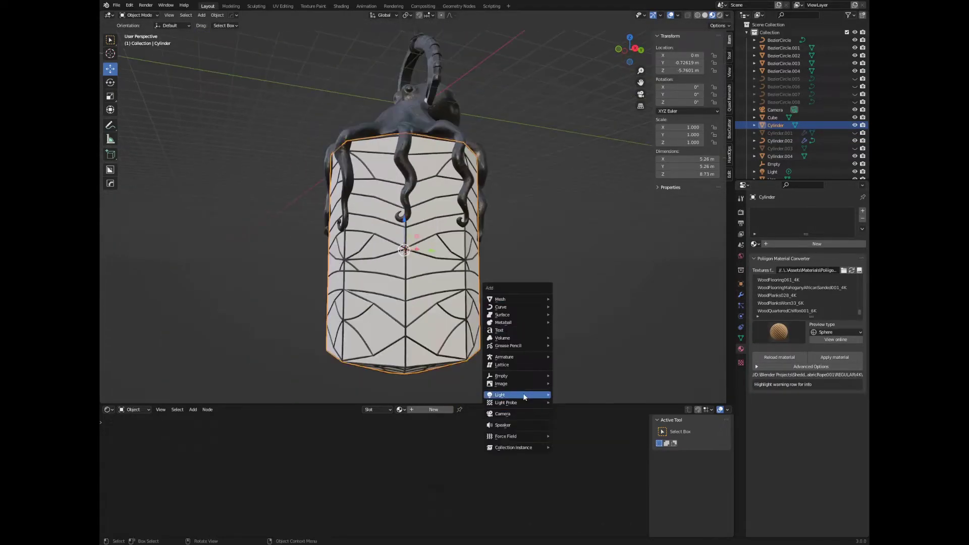
left_click(568, 395)
left_click(442, 409)
left_click(410, 437)
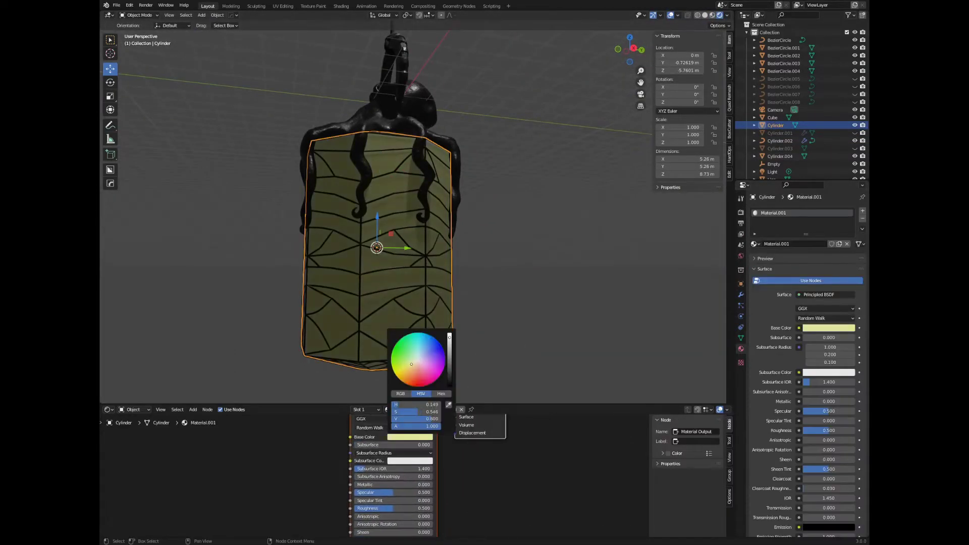
scroll(410, 499, "down", 5, "shift")
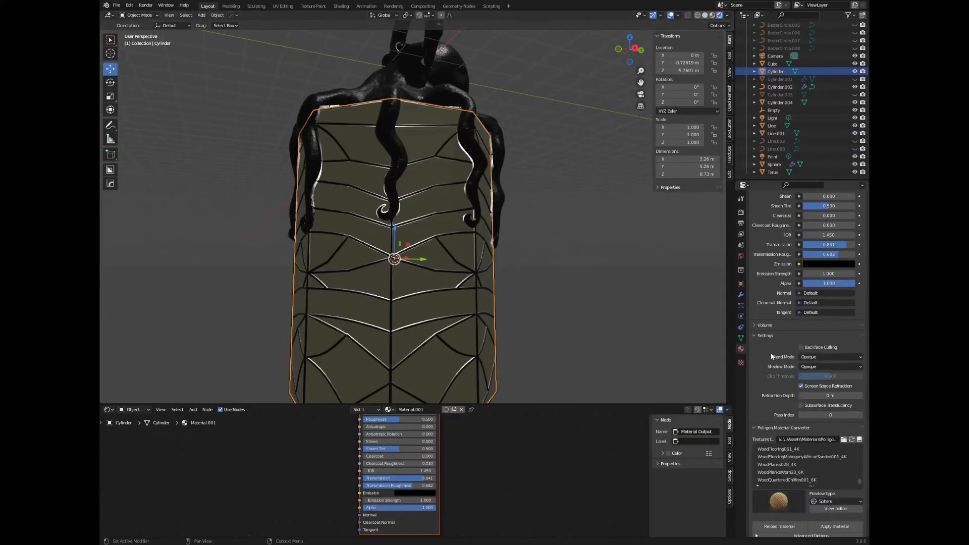
- Enable Screen Space Refraction, save the file and set the point light to 5000 W
left_click(741, 212)
left_click(758, 309)
mouse_move(423, 316)
middle_mouse_down()
mouse_move(541, 215)
mouse_move(635, 271)
middle_mouse_up()
key("ctrl+s")
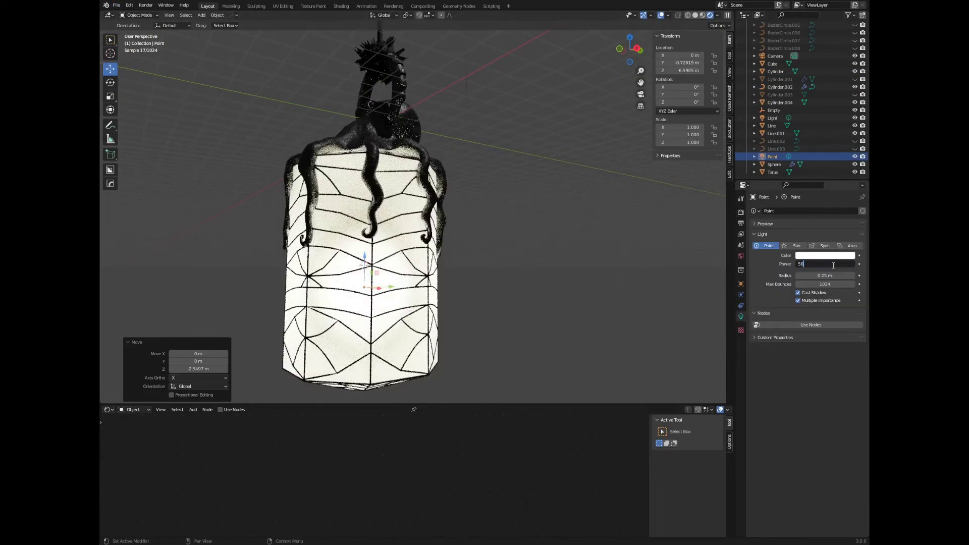
type("00")
key("Return")
left_click(823, 263)
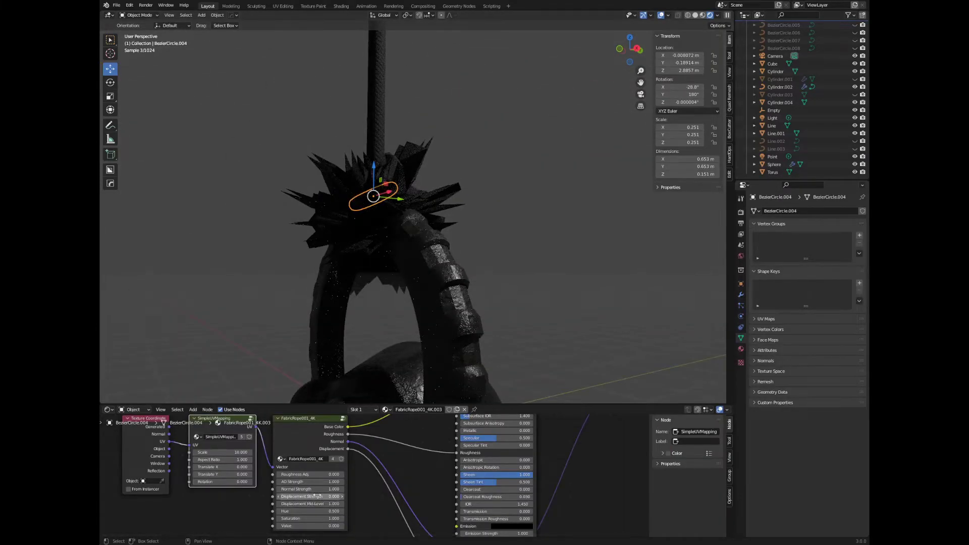
- Select the vertical rope and review the render settings and transform orientation choices
left_click(378, 218)
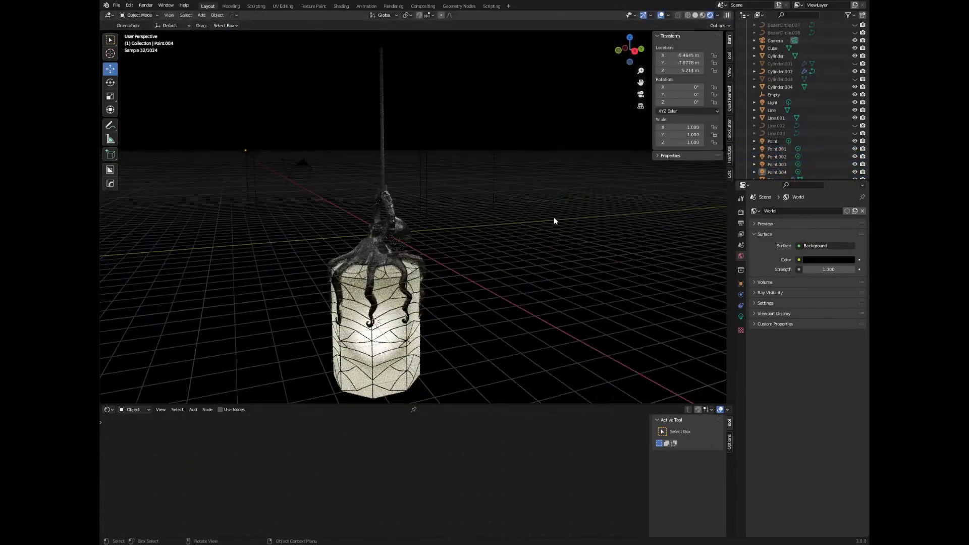
left_click(741, 212)
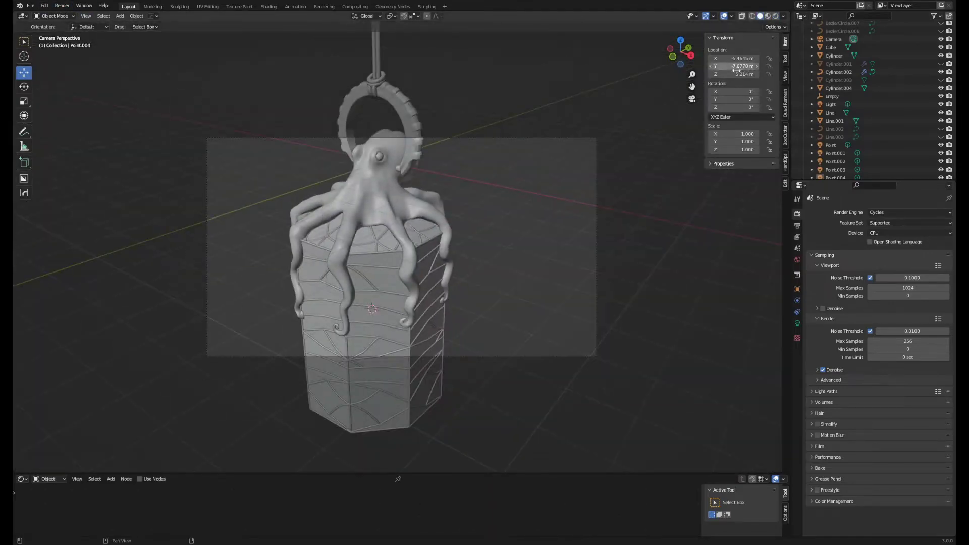
left_click(89, 27)
- Switch transform orientation to Local and move the camera closer to the lantern
left_click(93, 59)
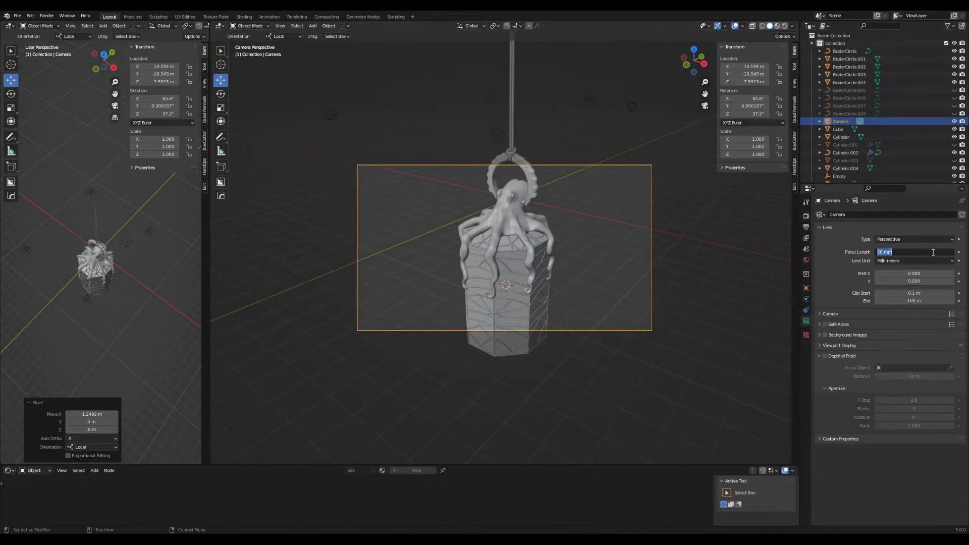
key("g")
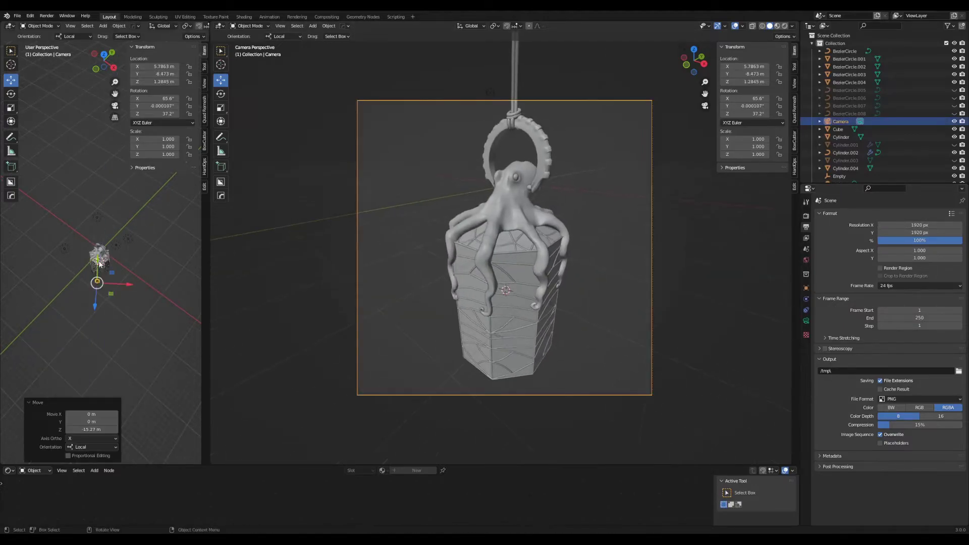
left_click(113, 284)
key("g")
key("y")
key("y")
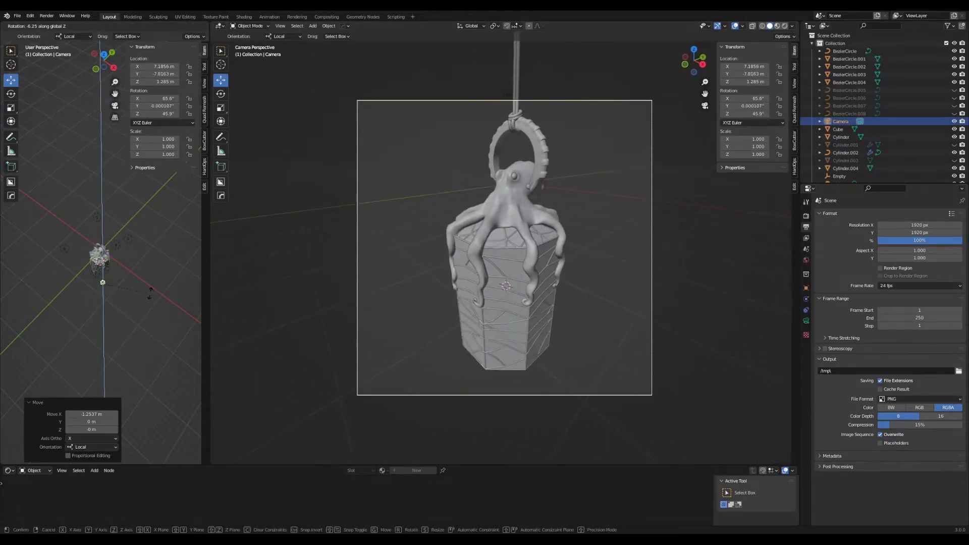
left_click(103, 279)
- Zero the camera's X rotation and lower it along local Z to frame the lantern
type("rx")
type("0")
key("Return")
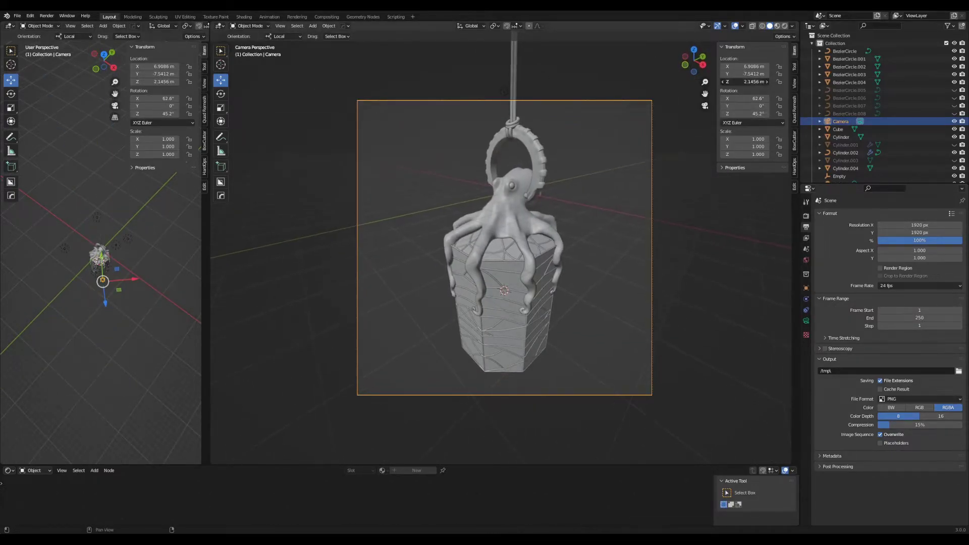
key("g")
key("z")
key("z")
left_click(557, 159)
middle_click_drag(557, 159, 550, 167)
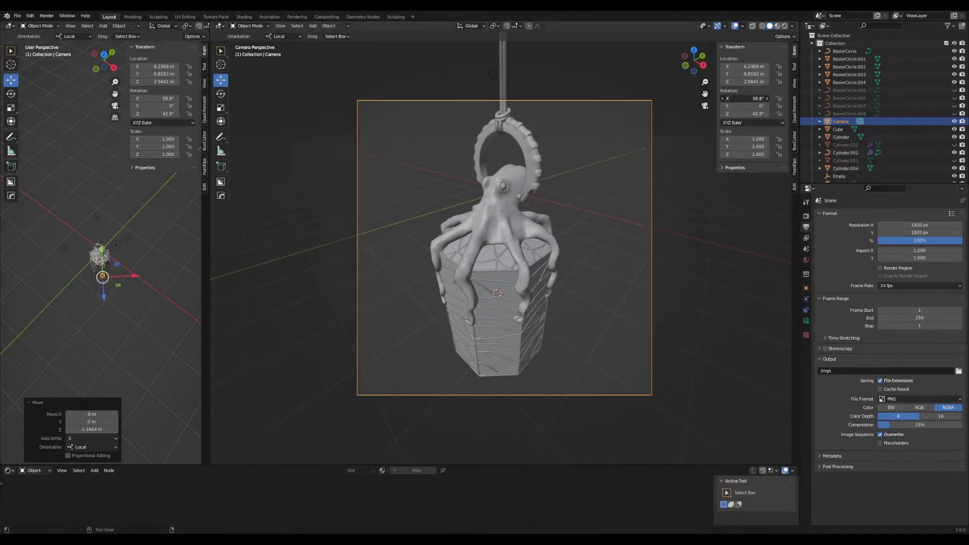
left_click(46, 15)
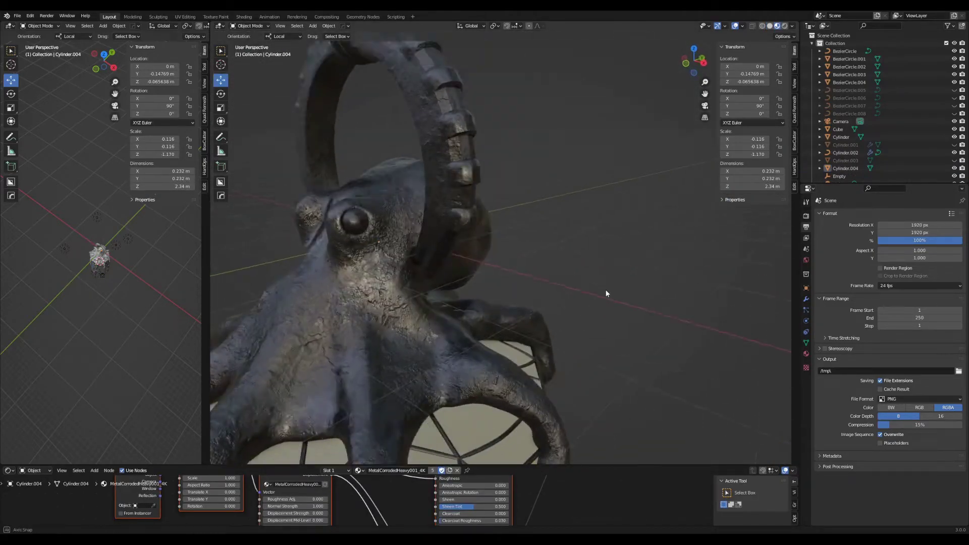
- Select the knot ring on the rope and save the blend file
middle_click_drag(606, 294, 605, 275)
scroll(573, 212, "down", 5)
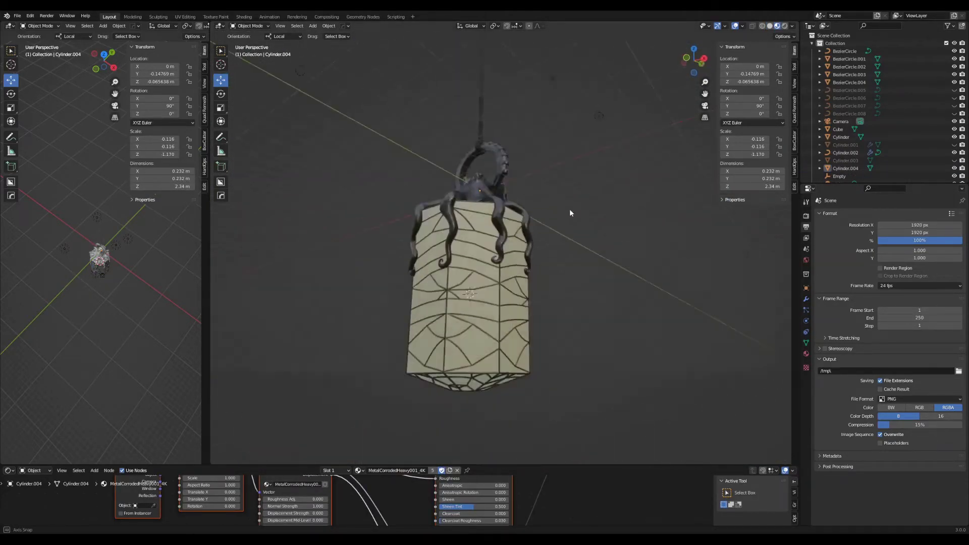
scroll(595, 242, "up", 5)
middle_click_drag(595, 243, 461, 330)
left_click(461, 331)
middle_click_drag(549, 303, 561, 229)
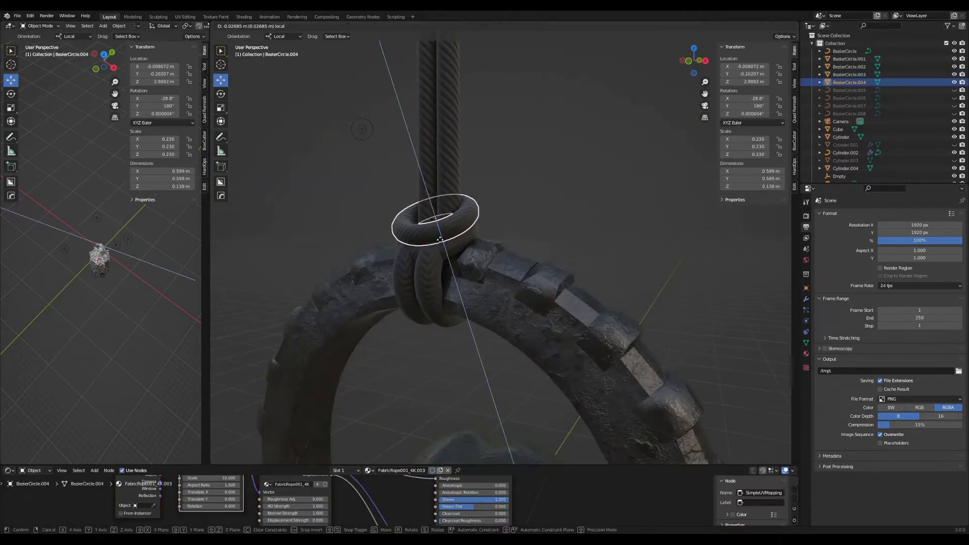
scroll(560, 230, "down", 3)
scroll(602, 257, "down", 2)
middle_click_drag(601, 258, 547, 273)
key("ctrl+s")
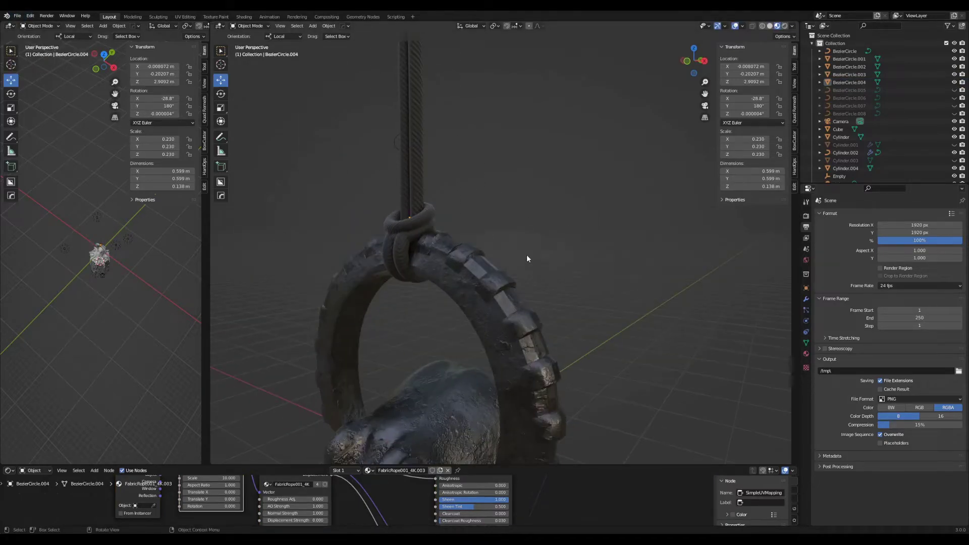
- Select the rope rings around the knot and raise them along Z
left_click(47, 16)
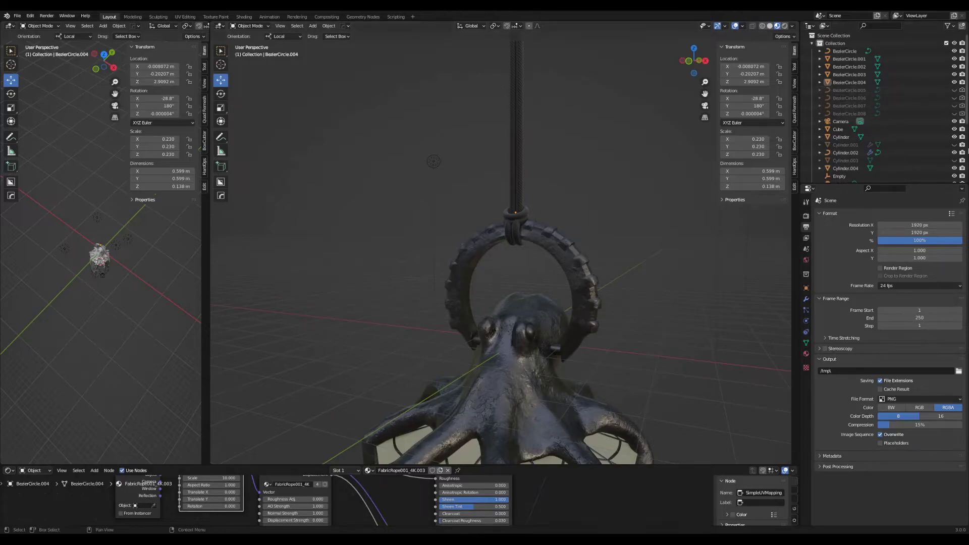
scroll(967, 150, "down", 5)
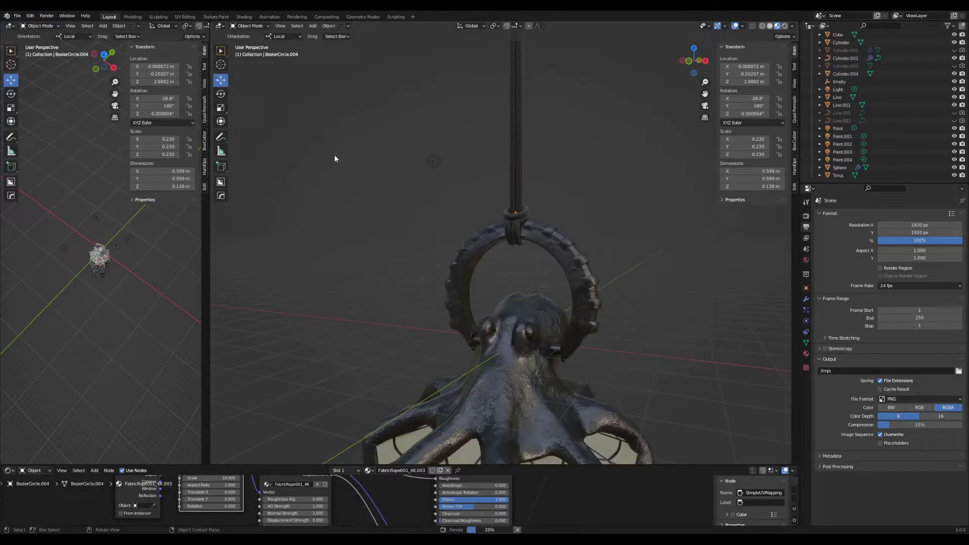
scroll(468, 327, "up", 4)
left_click(487, 288)
scroll(525, 220, "up", 4)
scroll(525, 224, "down", 4)
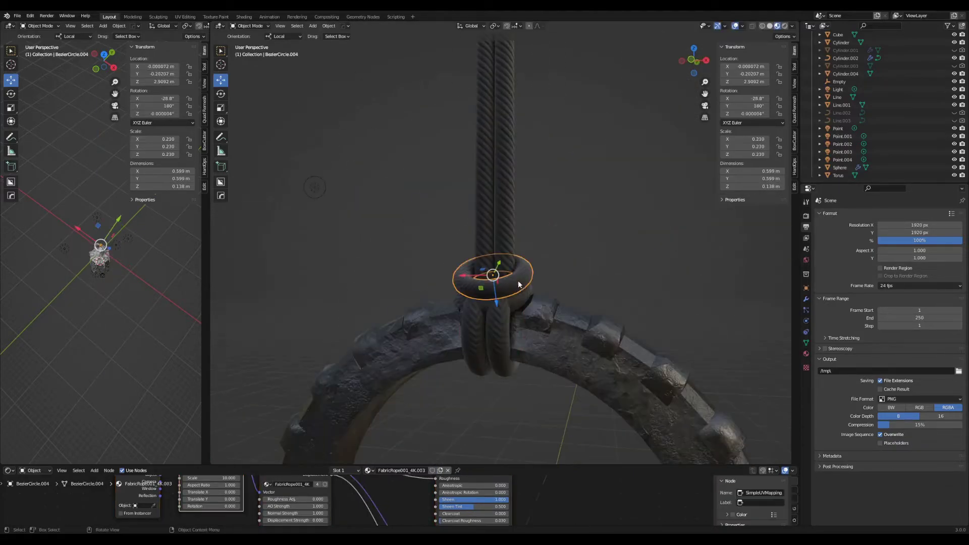
key("g")
key("z")
left_click(513, 273)
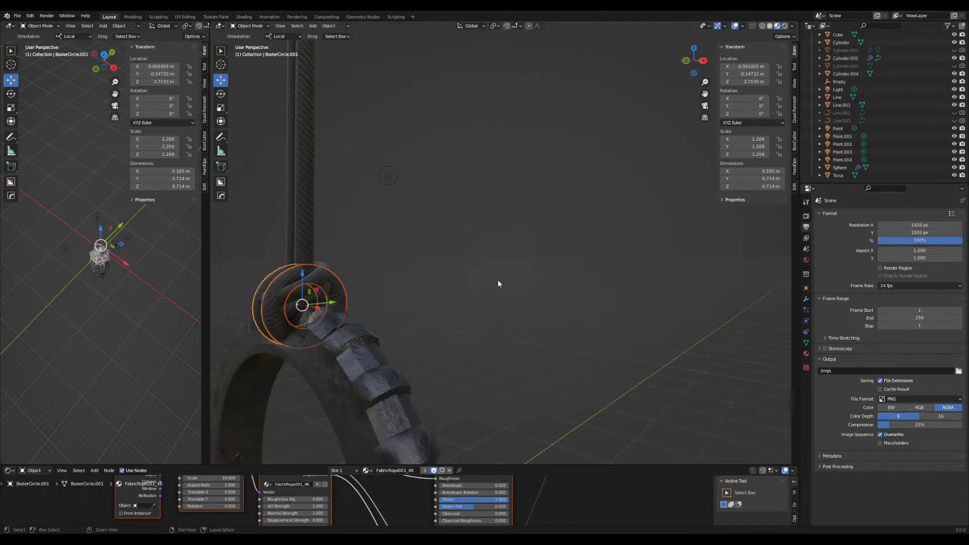
- Select one knot ring and rotate it around the X axis
scroll(523, 250, "up", 3)
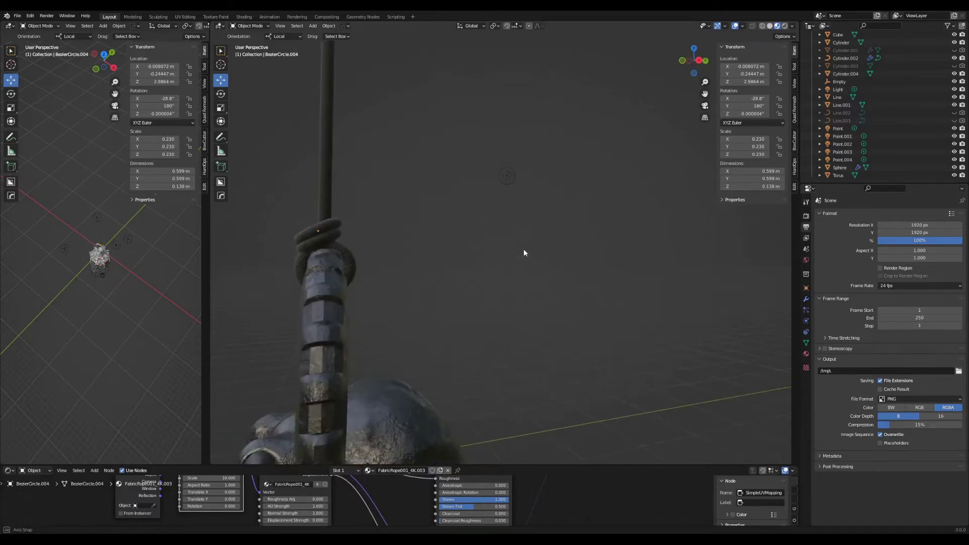
middle_click_drag(523, 249, 477, 249)
left_click(476, 249)
key("r")
key("x")
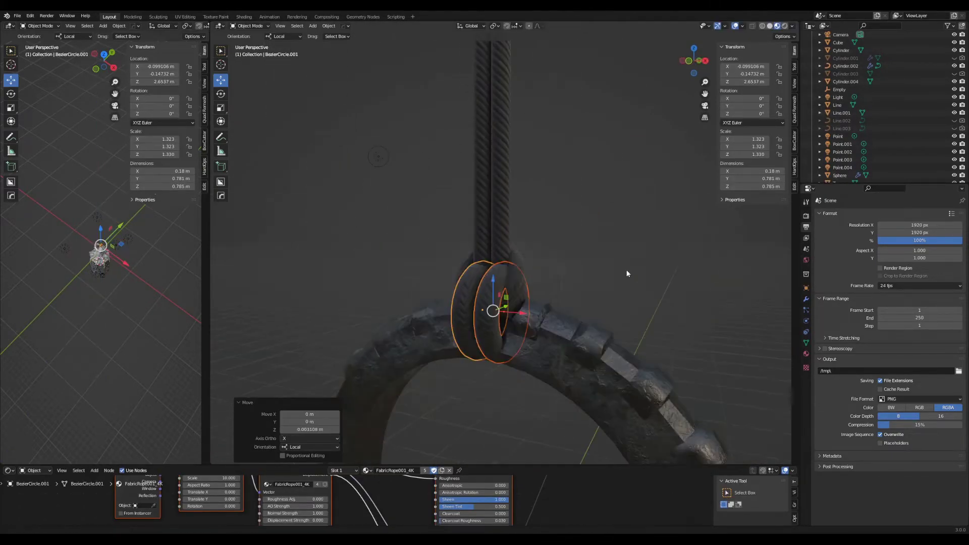
- Scale the upper knot ring and move it along its local Z axis
mouse_move(536, 261)
middle_mouse_down()
mouse_move(540, 298)
mouse_move(587, 283)
mouse_move(505, 273)
mouse_move(515, 286)
middle_mouse_up()
left_click(515, 286)
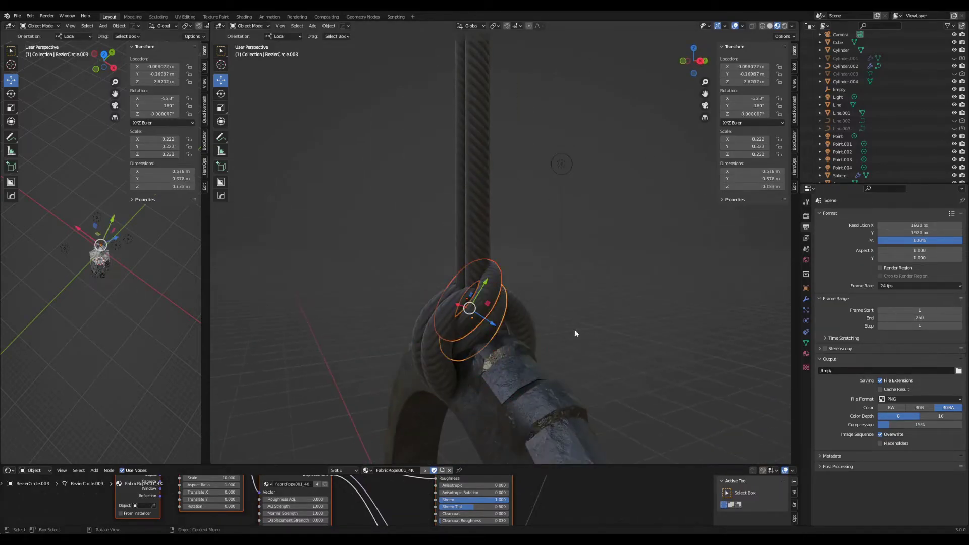
mouse_move(574, 333)
middle_mouse_down()
mouse_move(664, 296)
mouse_move(508, 259)
mouse_move(378, 274)
mouse_move(426, 289)
mouse_move(503, 250)
middle_mouse_up()
key("s")
key("g")
key("z")
key("z")
scroll(500, 296, "down", 3)
left_click(377, 273)
- Reselect the upper knot ring, then select the vertical knot loop at the lantern ring's front
left_click(426, 288)
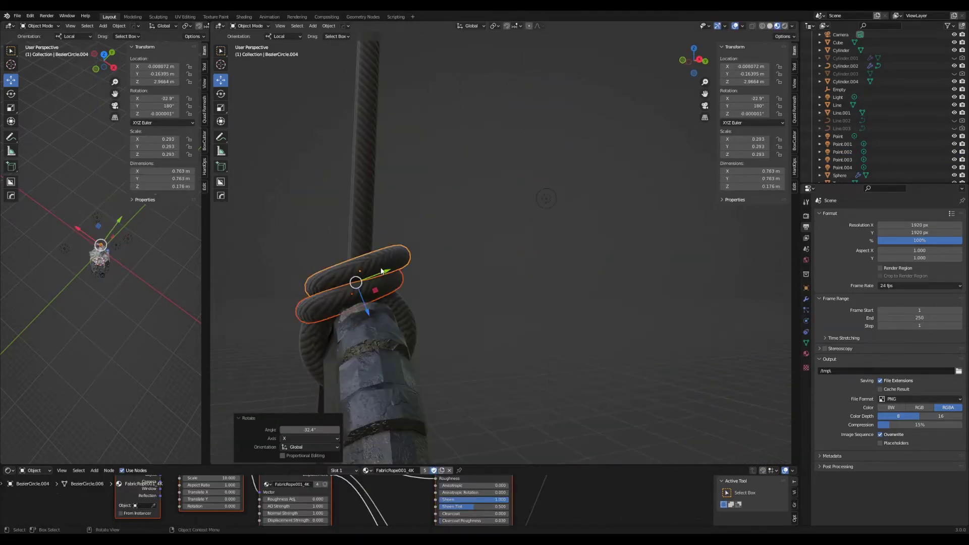
scroll(559, 289, "down", 2)
scroll(585, 307, "up", 4)
scroll(585, 307, "down", 3)
mouse_move(586, 307)
middle_mouse_down()
mouse_move(468, 314)
mouse_move(531, 304)
middle_mouse_up()
scroll(531, 304, "up", 2)
left_click(531, 304)
scroll(549, 288, "up", 2)
scroll(549, 288, "down", 1)
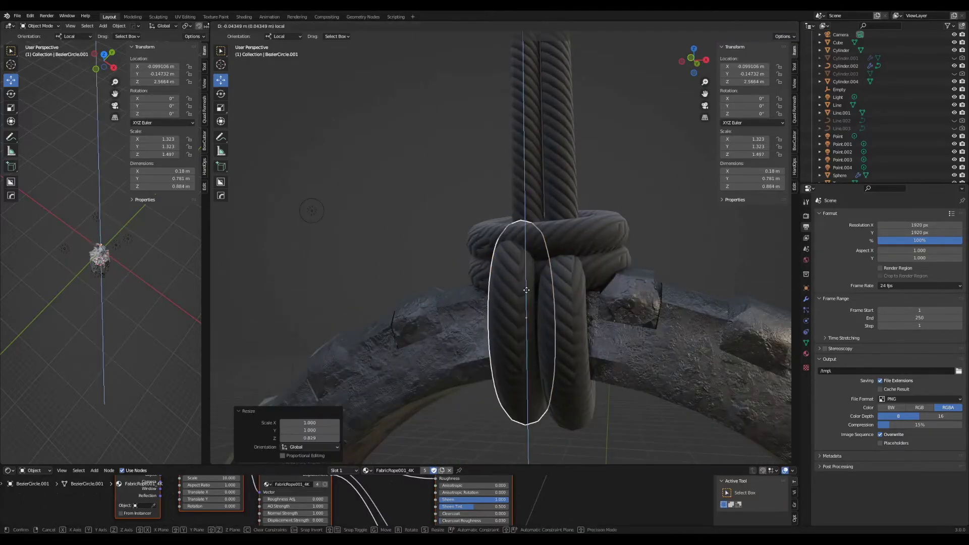
scroll(581, 280, "down", 2)
scroll(619, 270, "down", 2)
scroll(626, 278, "down", 2)
- Reposition the small ring around the rope, viewed from above
mouse_move(626, 279)
middle_mouse_down()
mouse_move(584, 271)
mouse_move(568, 310)
mouse_move(583, 266)
mouse_move(577, 227)
middle_mouse_up()
scroll(583, 266, "down", 2)
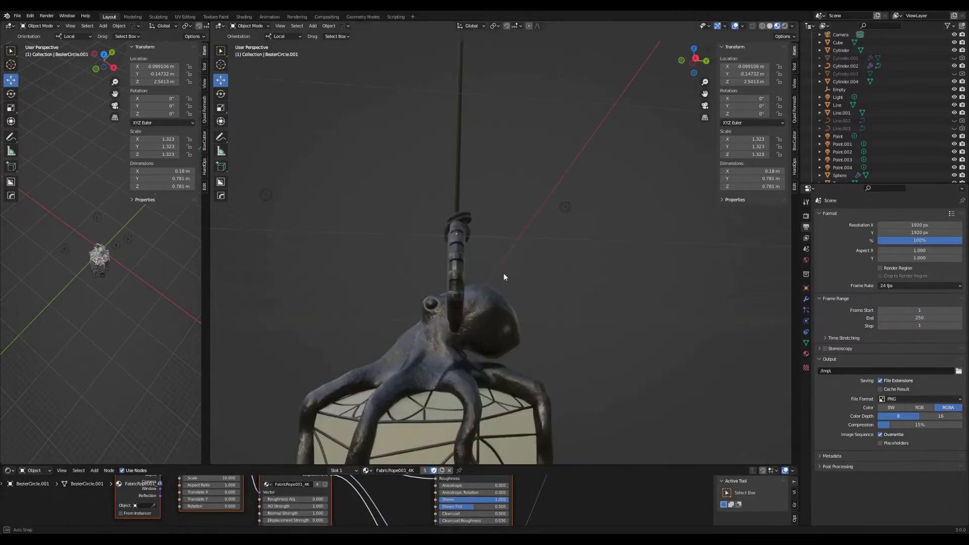
scroll(578, 226, "up", 3)
scroll(578, 226, "up", 3)
scroll(600, 220, "up", 2)
scroll(600, 219, "down", 3)
left_click(489, 241)
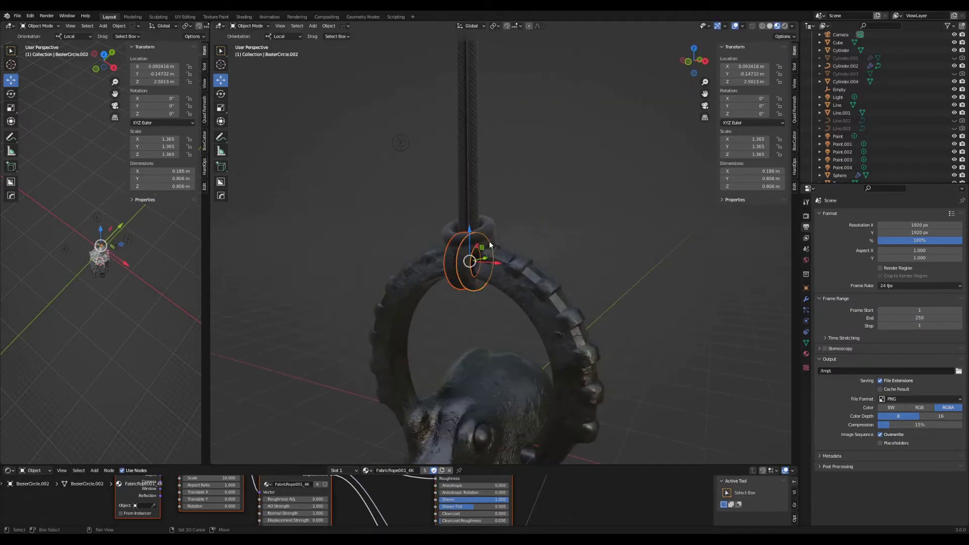
left_click(468, 249)
middle_click_drag(468, 248, 580, 224)
scroll(580, 224, "down", 2)
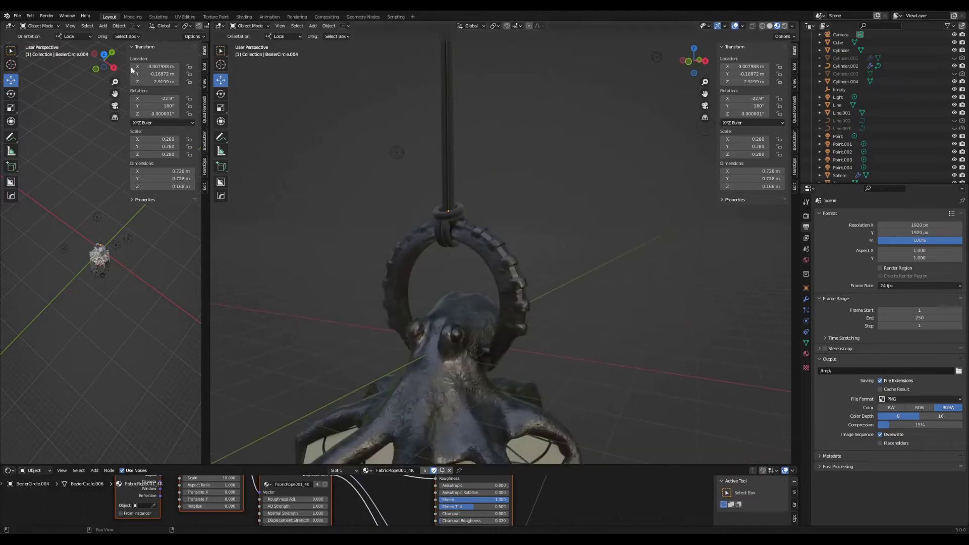
- Save the blend file and look over the render settings
key("ctrl+s")
left_click(807, 216)
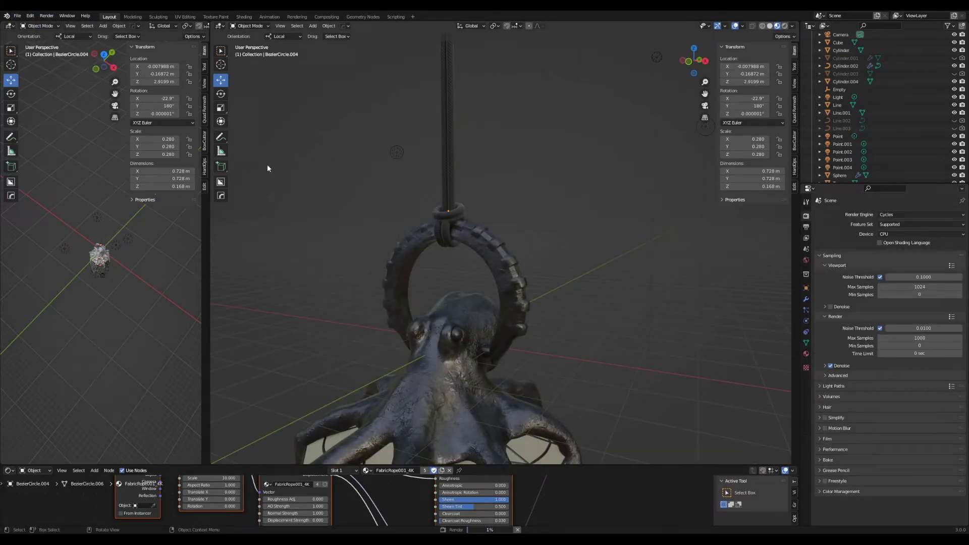
scroll(494, 182, "up", 2)
scroll(494, 182, "up", 2)
scroll(494, 182, "down", 2)
scroll(494, 183, "up", 2)
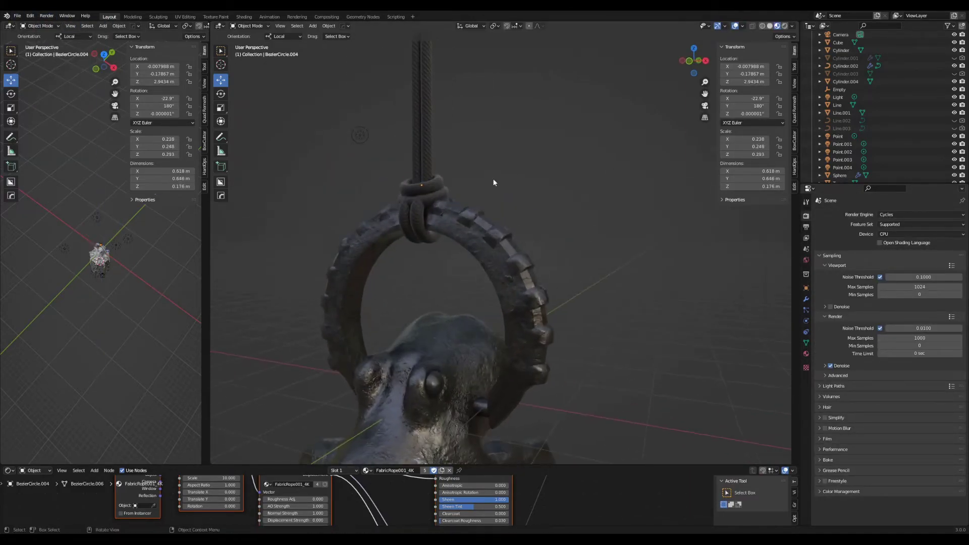
- Shift the small ring along Y, then scale both knot rings down and squash them along Y
middle_click_drag(493, 182, 504, 211)
left_click_drag(441, 181, 497, 165)
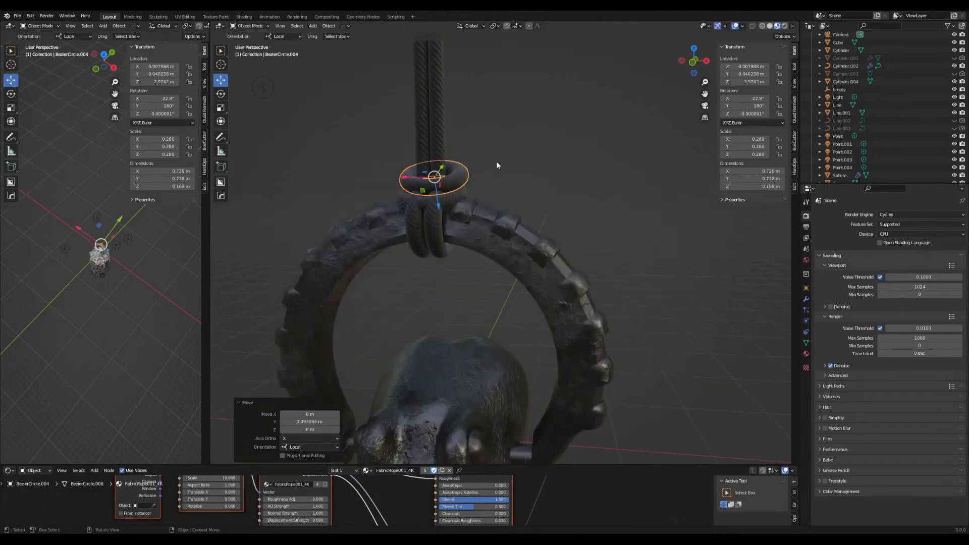
mouse_move(497, 165)
middle_mouse_down()
mouse_move(501, 214)
mouse_move(619, 231)
mouse_move(600, 221)
mouse_move(481, 224)
mouse_move(558, 211)
mouse_move(542, 151)
middle_mouse_up()
left_click(499, 213, "shift")
key("s")
left_click(506, 197)
key("s")
key("y")
left_click(584, 205)
- Select the upper knot ring and bring up the Add menu for a curve spiral
left_click(518, 229)
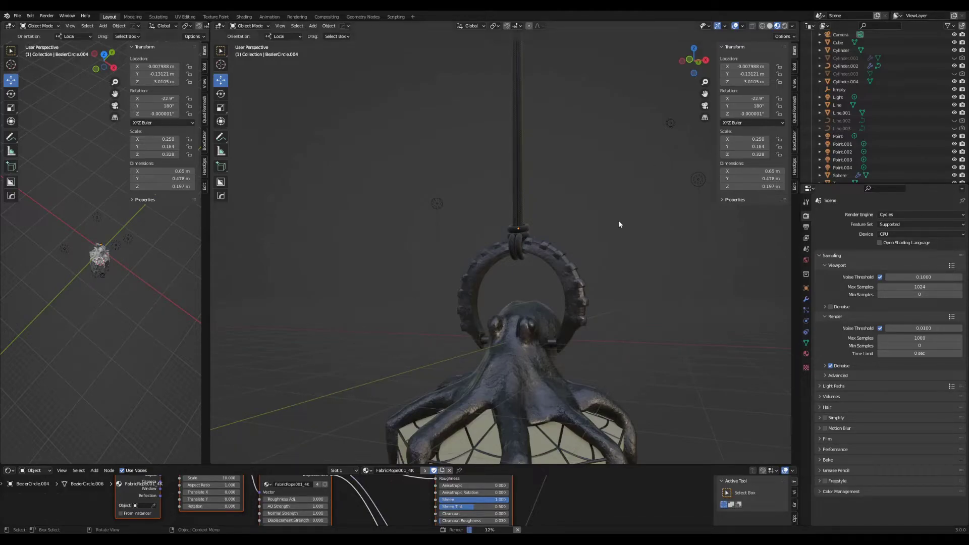
middle_click_drag(619, 225, 571, 263)
key("shift+a")
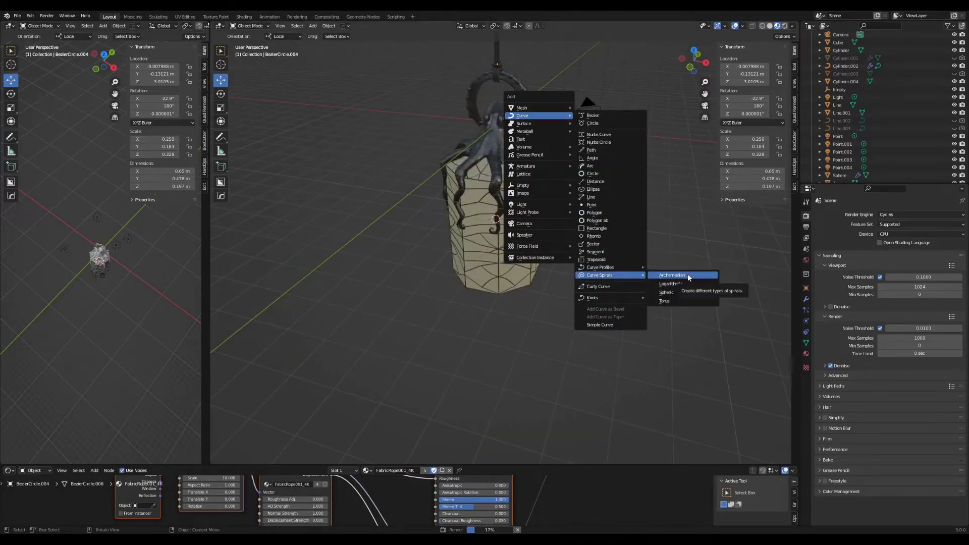
- Add a Curve Spirals spiral to the scene, redoing the first attempt
left_click(687, 275)
key("ctrl+z")
key("shift+a")
left_click(487, 438)
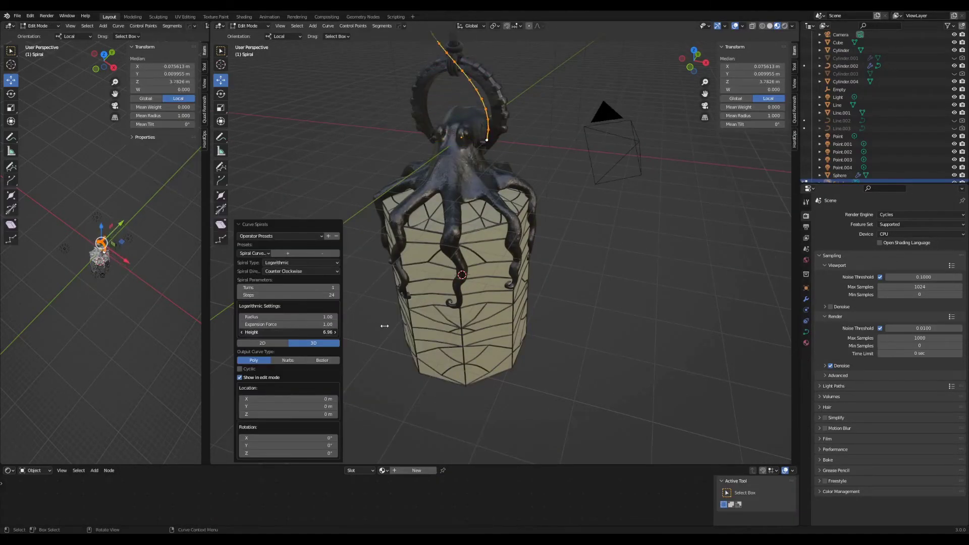
middle_click_drag(385, 326, 414, 263)
key("shift+a")
left_click(652, 285)
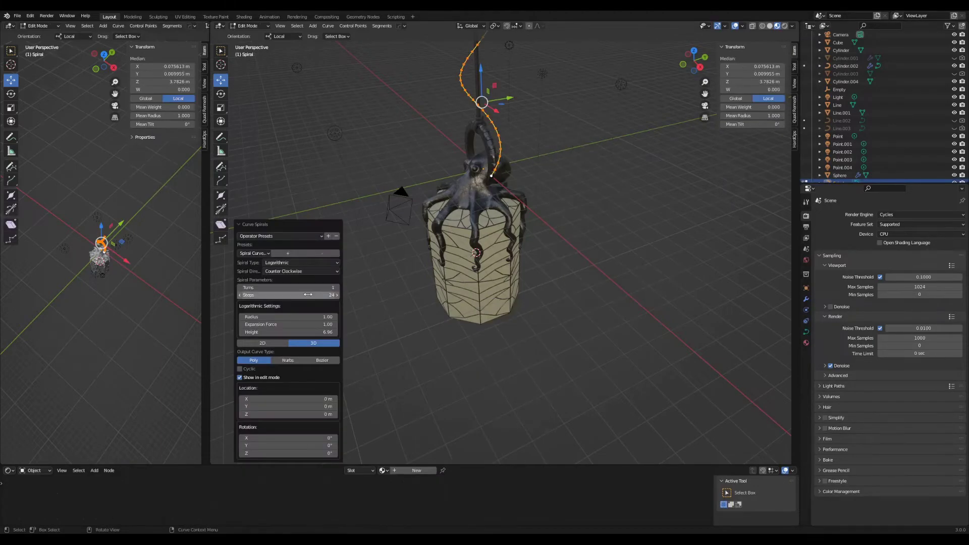
- Set the spiral to 3 turns, radius 10.75 and location Z -17 around the lantern
left_click_drag(308, 287, 298, 297)
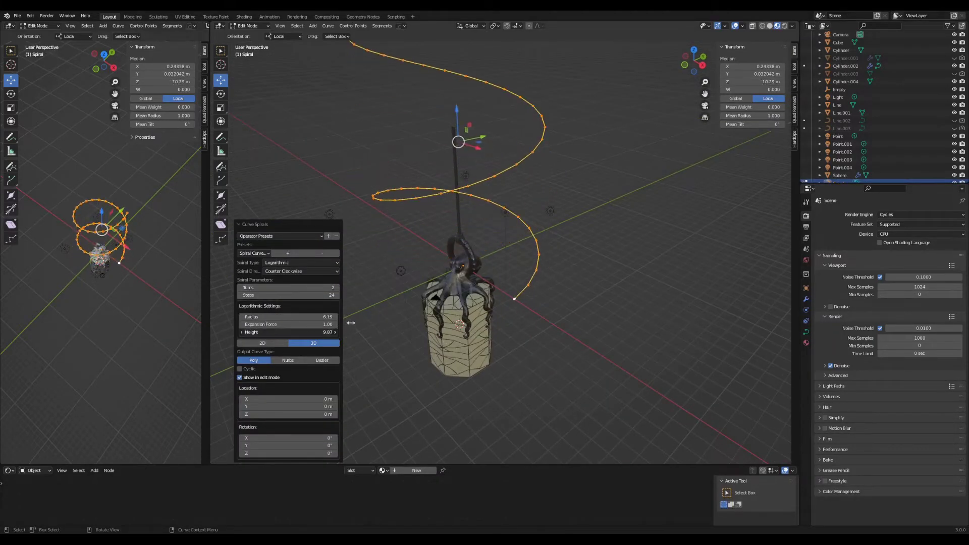
left_click_drag(350, 323, 359, 323)
mouse_move(504, 323)
middle_mouse_down()
mouse_move(548, 331)
mouse_move(461, 313)
middle_mouse_up()
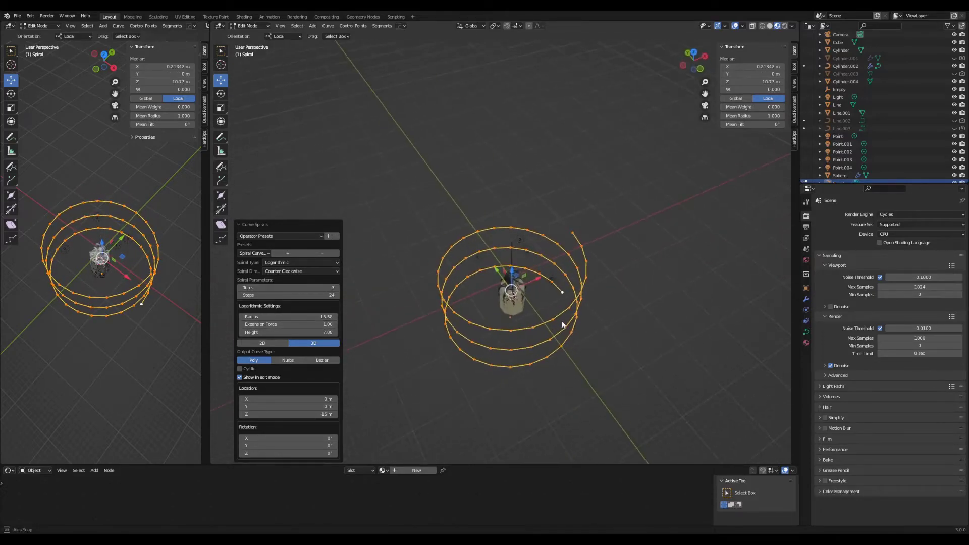
mouse_move(563, 324)
middle_mouse_down()
mouse_move(540, 294)
mouse_move(461, 332)
middle_mouse_up()
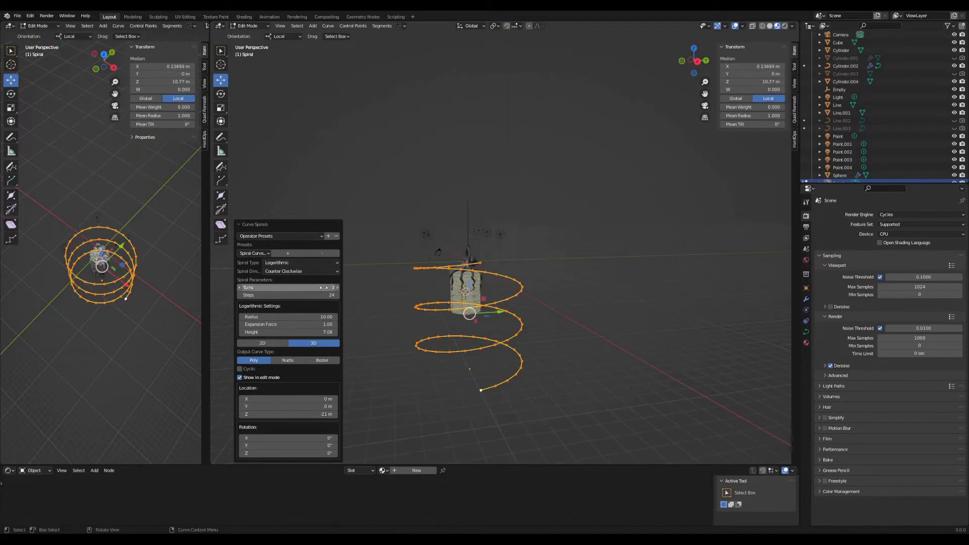
left_click_drag(292, 414, 313, 414)
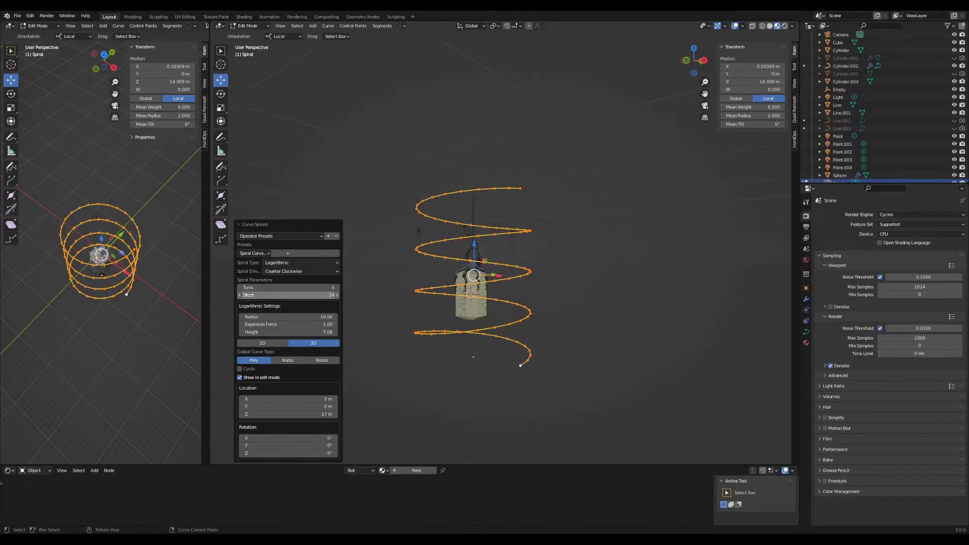
key("KP_1")
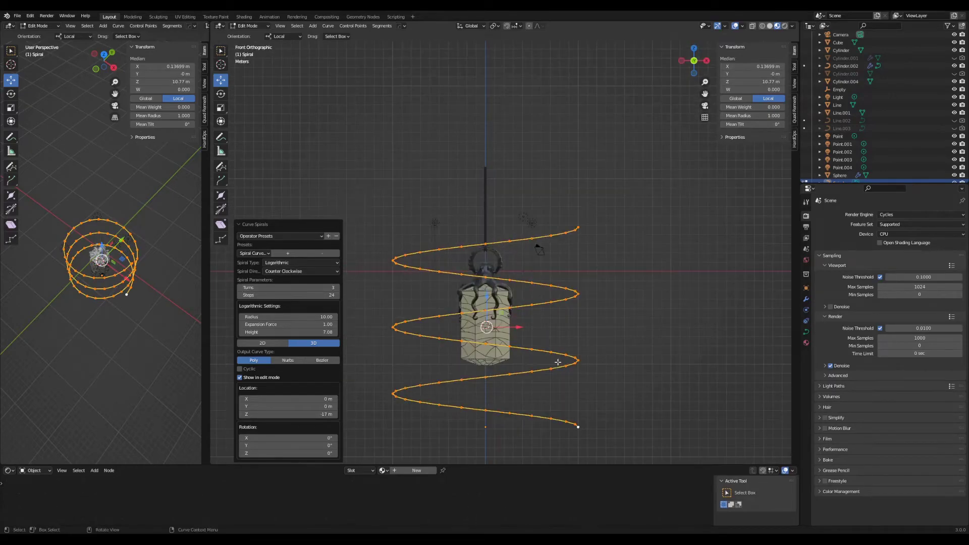
middle_click_drag(628, 364, 264, 310)
left_click_drag(288, 316, 338, 332)
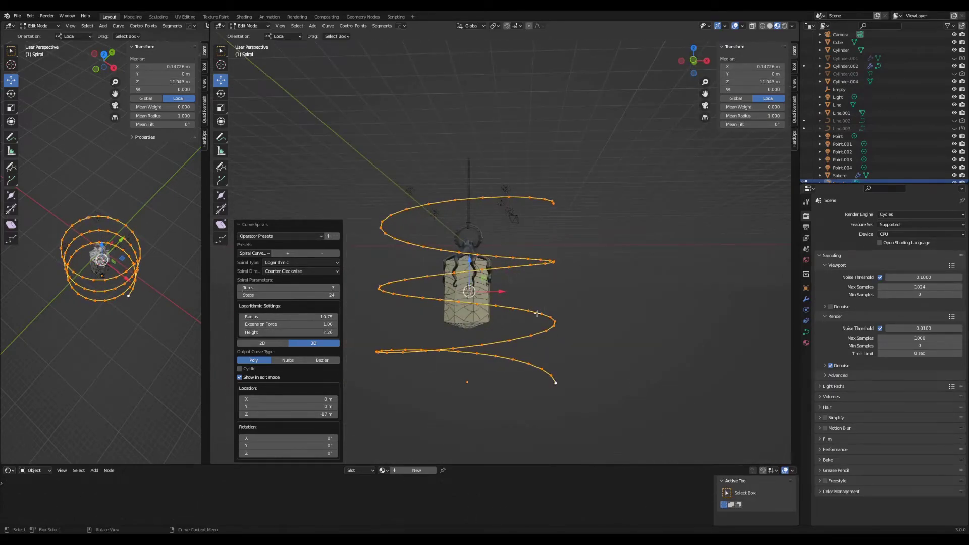
- In Edit Mode, pull the spiral's end point far out from the lantern
middle_click_drag(538, 314, 519, 317)
left_click(519, 317)
key("KP_Decimal")
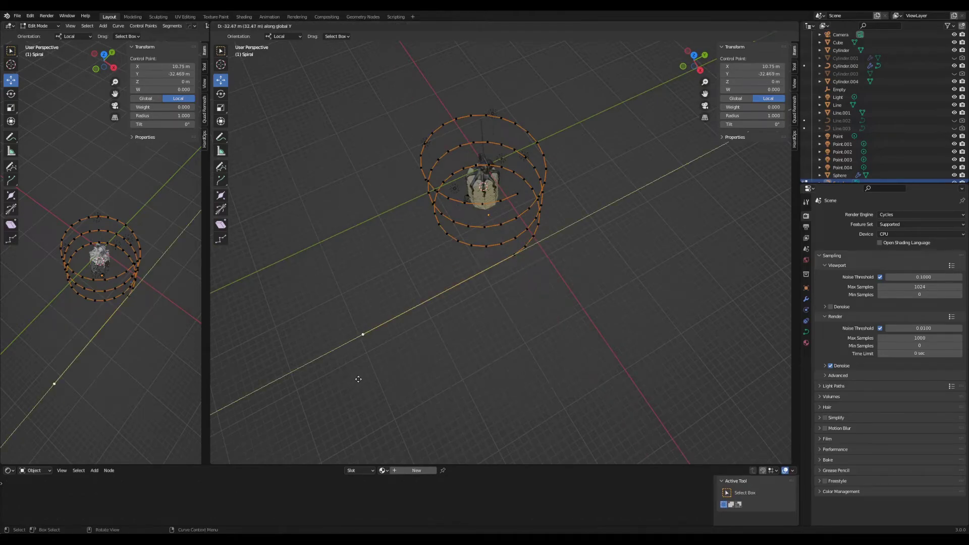
left_click(359, 379)
middle_click_drag(358, 379, 611, 330)
- Clear the point selection and switch the bottom editor to the Dope Sheet
key("alt+a")
left_click(9, 470)
left_click(89, 444)
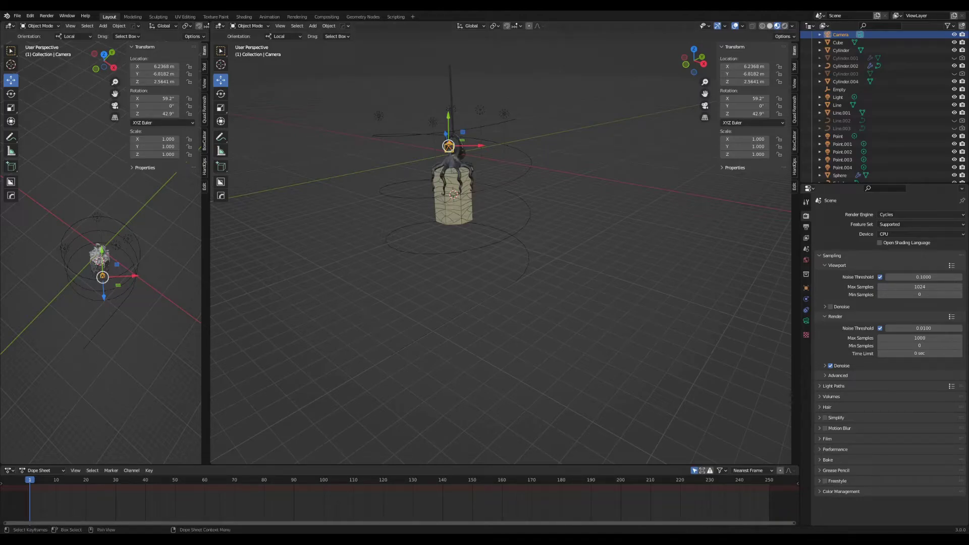
- Parent the camera to the spiral with Follow Path and return to the first frame
left_click(467, 252, "shift")
right_click(511, 389)
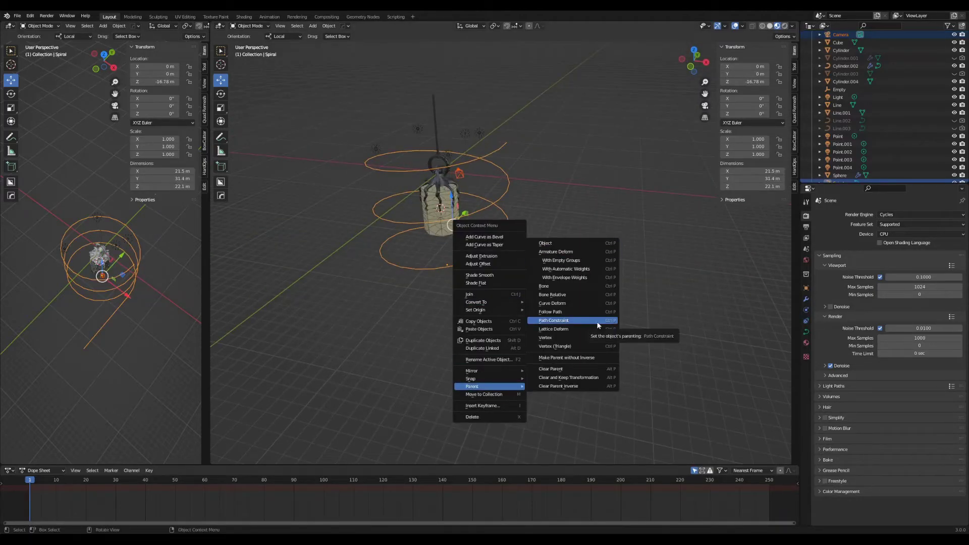
left_click(560, 312)
key("shift+Left")
left_click(283, 36)
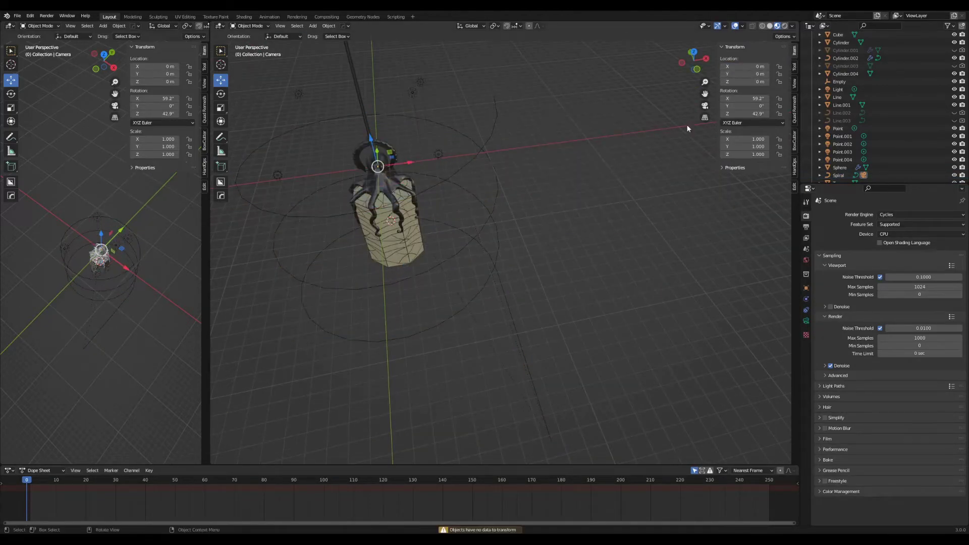
- Clear the camera's rotation and snap it to the 3D cursor
key("alt+r")
scroll(871, 152, "down", 2)
scroll(105, 278, "up", 10)
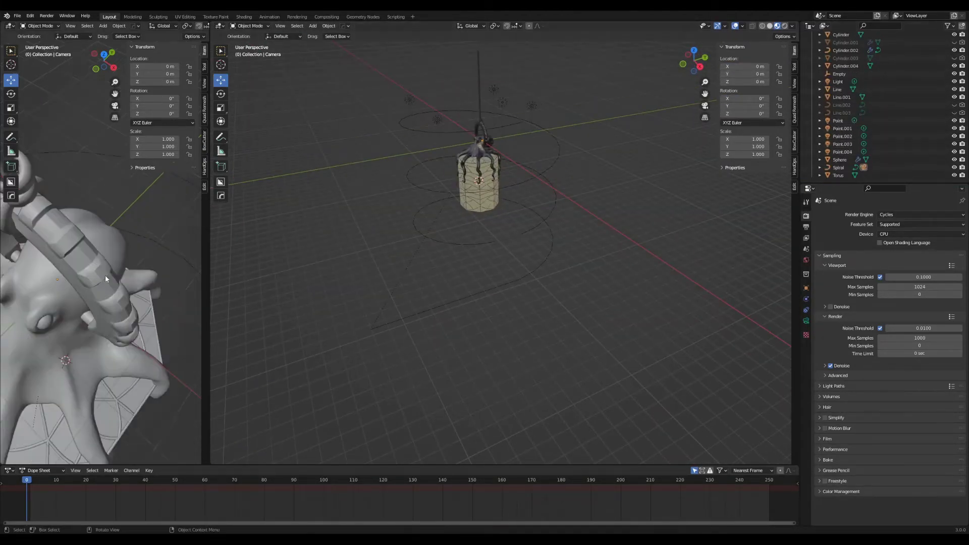
scroll(105, 278, "down", 10)
scroll(107, 190, "down", 5)
left_click(838, 168)
key("Tab")
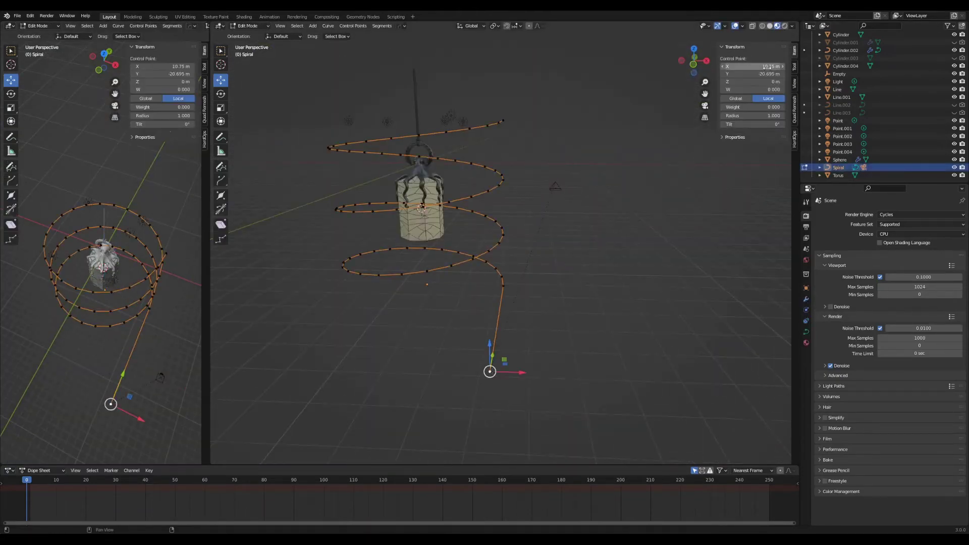
key("ctrl+z")
key("ctrl+shift+z")
key("ctrl+z")
right_click(566, 201)
mouse_move(530, 180)
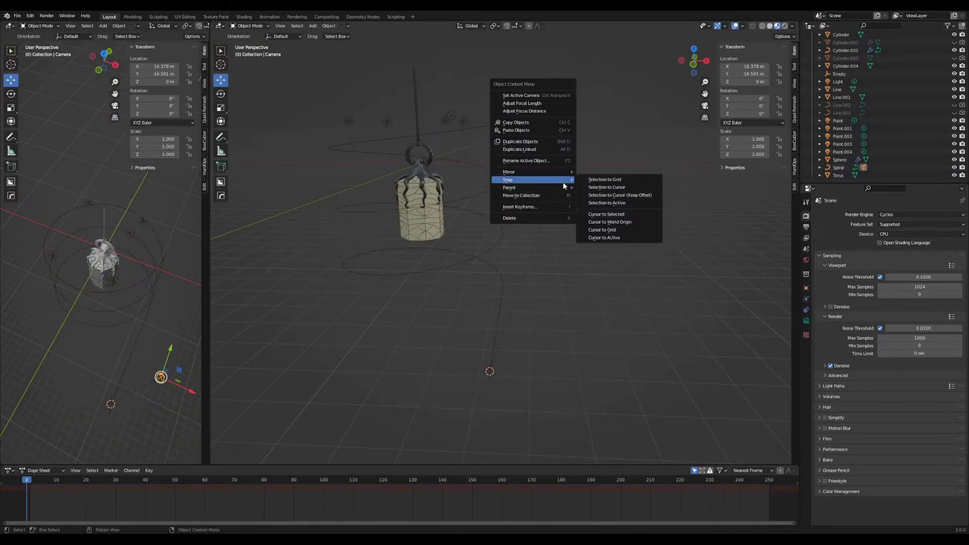
left_click(616, 195)
- Look through the camera and scrub from frame 35 to 94 to check its motion
left_click(807, 318)
left_click(808, 311)
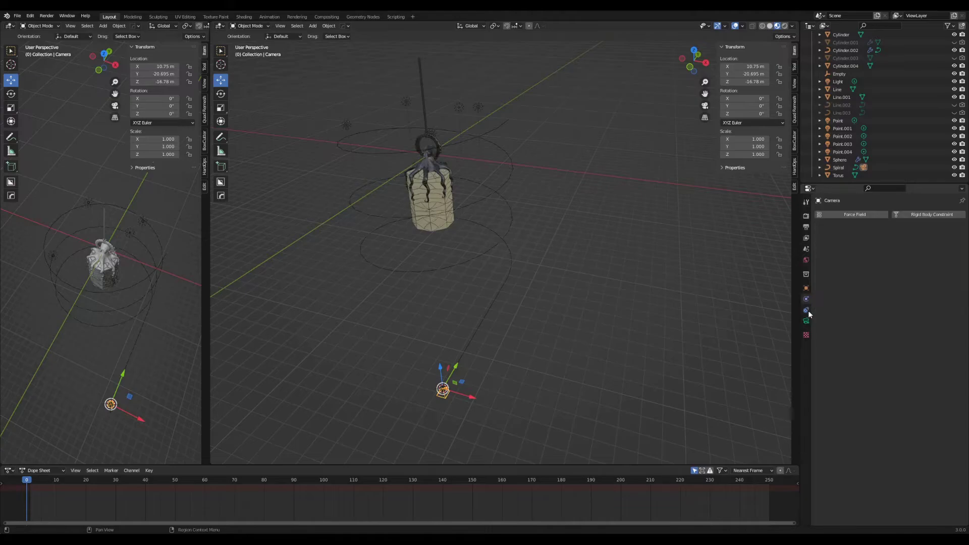
key("KP_0")
left_click(131, 480)
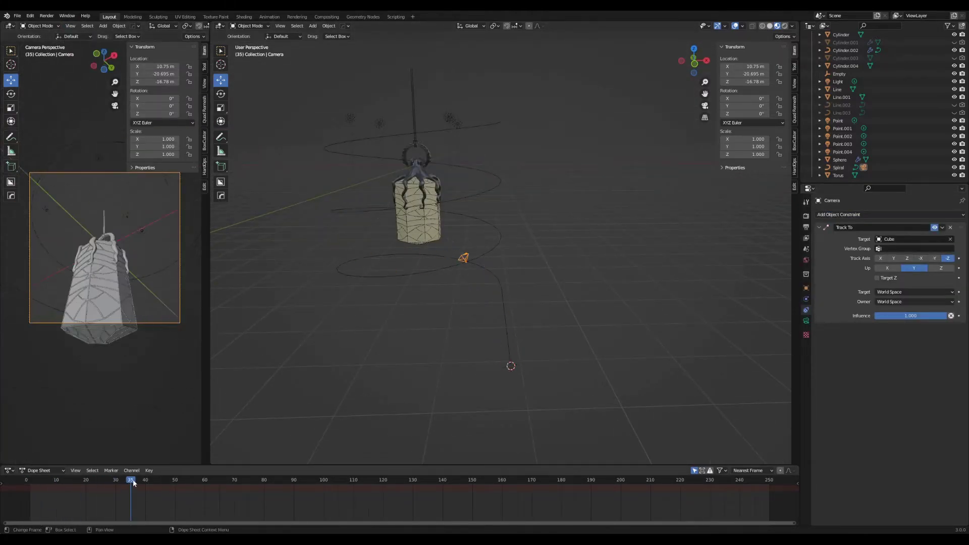
left_click_drag(133, 483, 307, 484)
left_click_drag(81, 486, 25, 485)
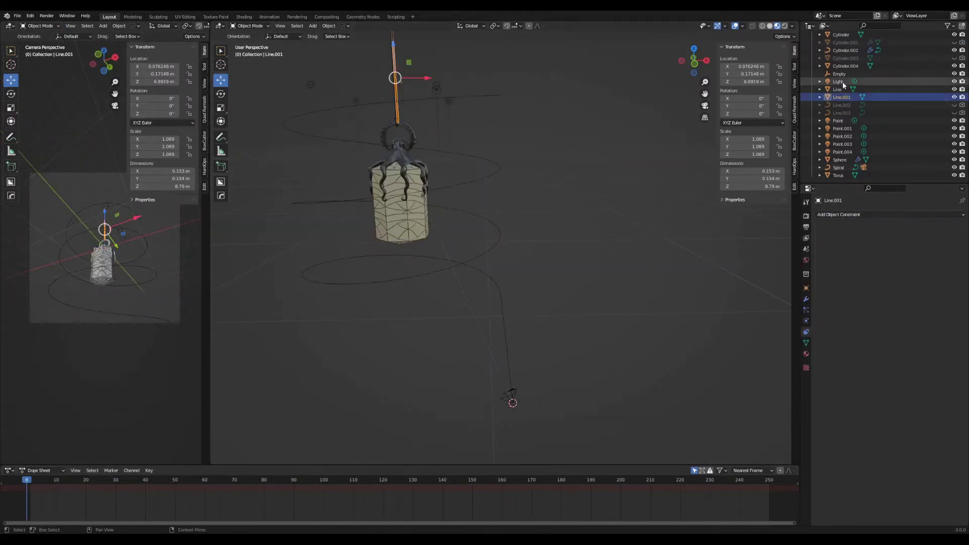
- Set the camera's Track To target to the Empty and scrub frames to verify its aim
left_click(913, 239)
left_click(904, 281)
left_click_drag(101, 482, 321, 458)
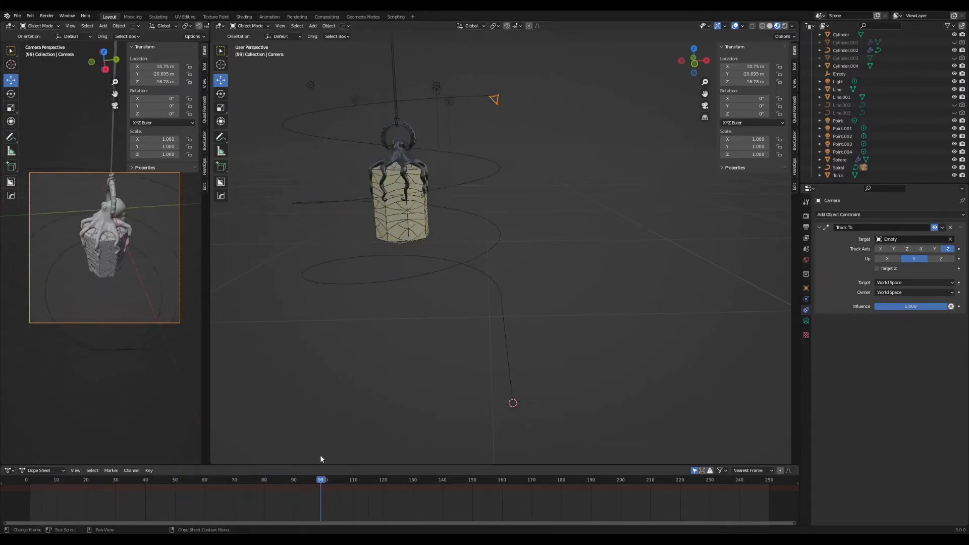
left_click(427, 192)
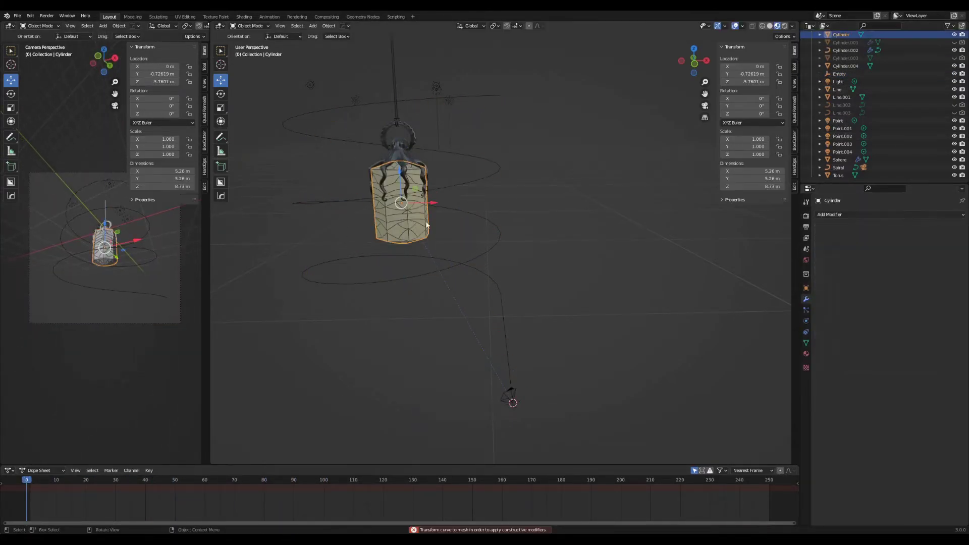
- Convert the arrayed Cylinder.002 into a mesh and deselect everything
key("ctrl+a")
right_click(406, 127)
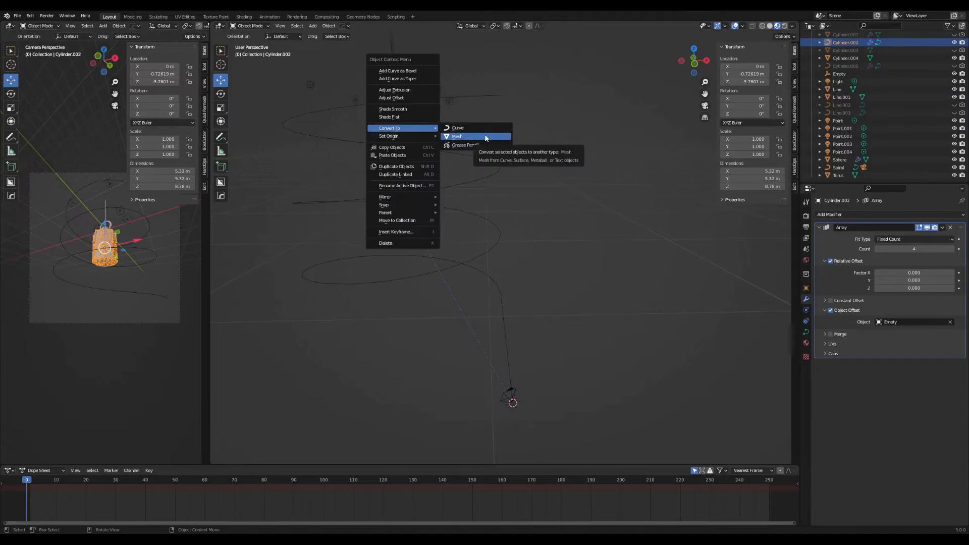
left_click(465, 135)
key("alt+a")
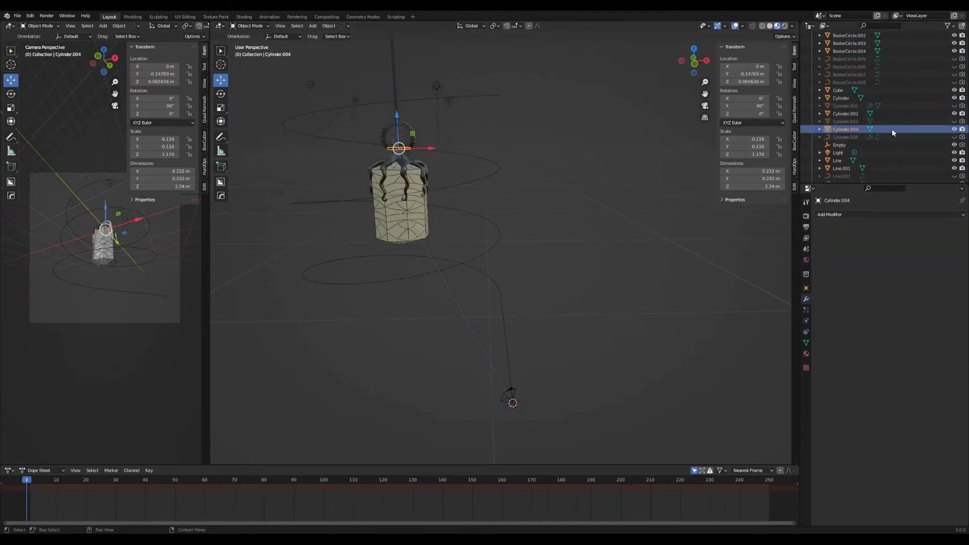
- Scrub the timeline to watch the lantern animation, then switch to the top view
scroll(902, 138, "down", 5)
left_click(921, 168)
key("ctrl+z")
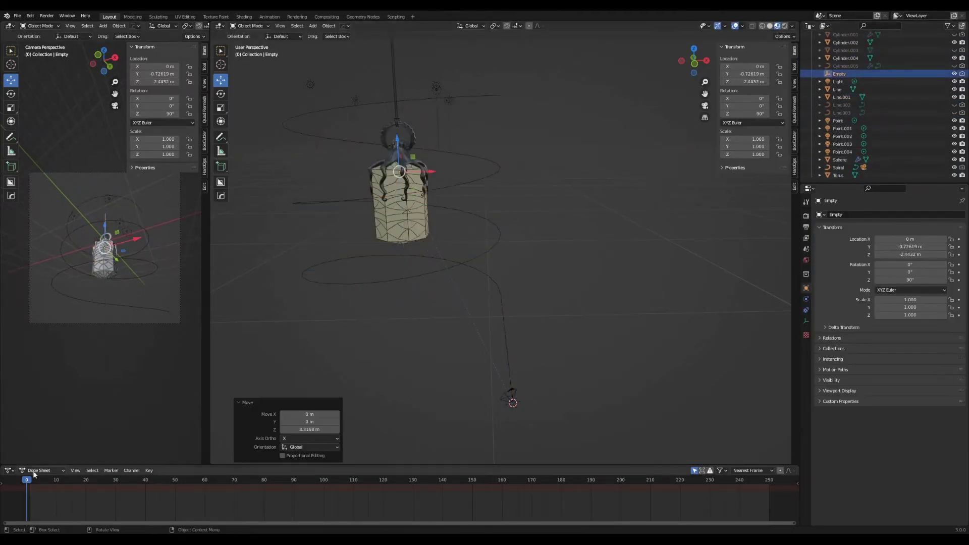
left_click_drag(120, 486, 211, 485)
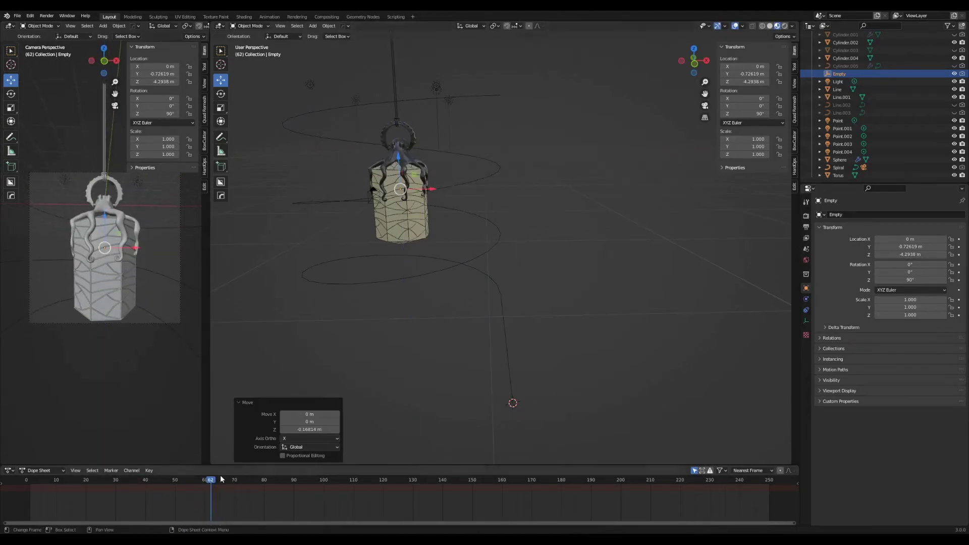
key("KP_7")
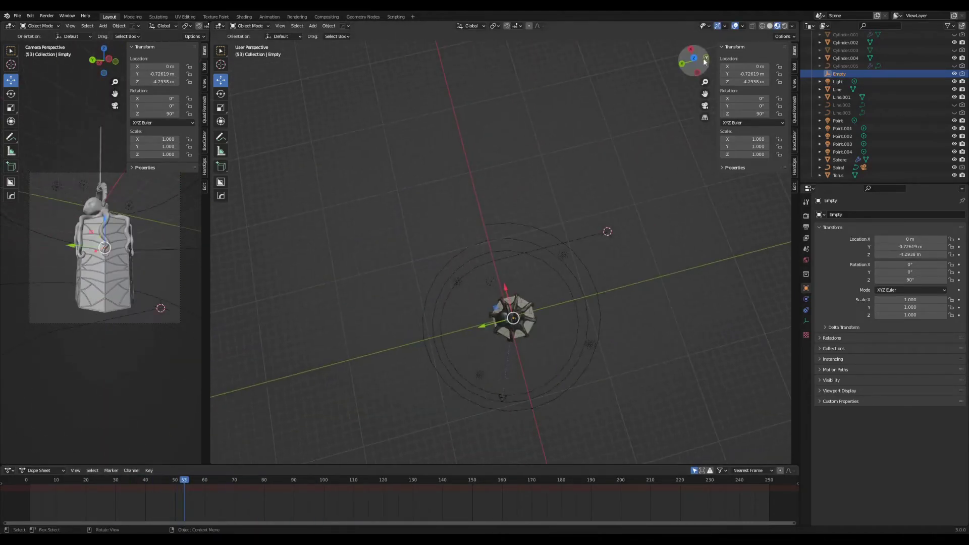
- Select the camera and check its motion at earlier and later frames through the camera view
left_click(489, 176)
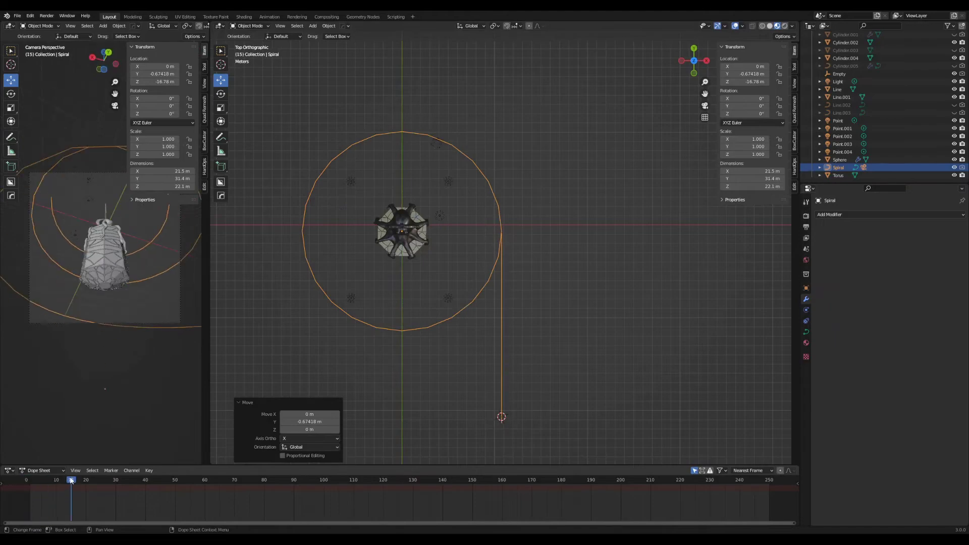
left_click(543, 238)
left_click(178, 480)
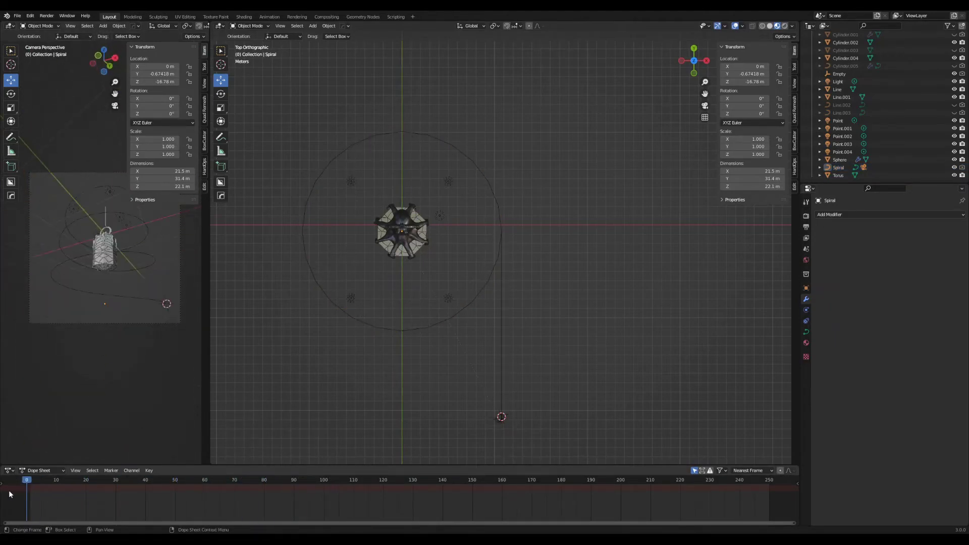
left_click(30, 480)
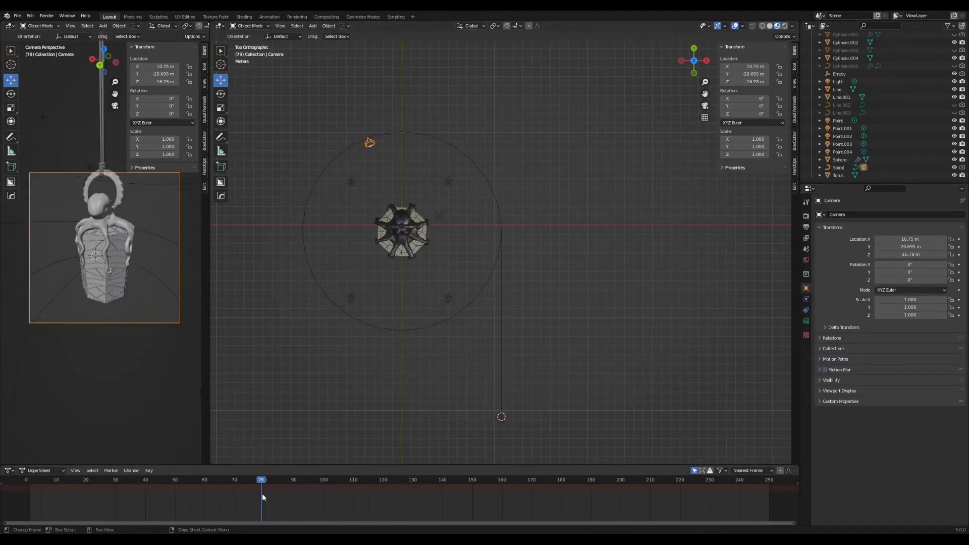
left_click(309, 500)
middle_click_drag(455, 354, 303, 152)
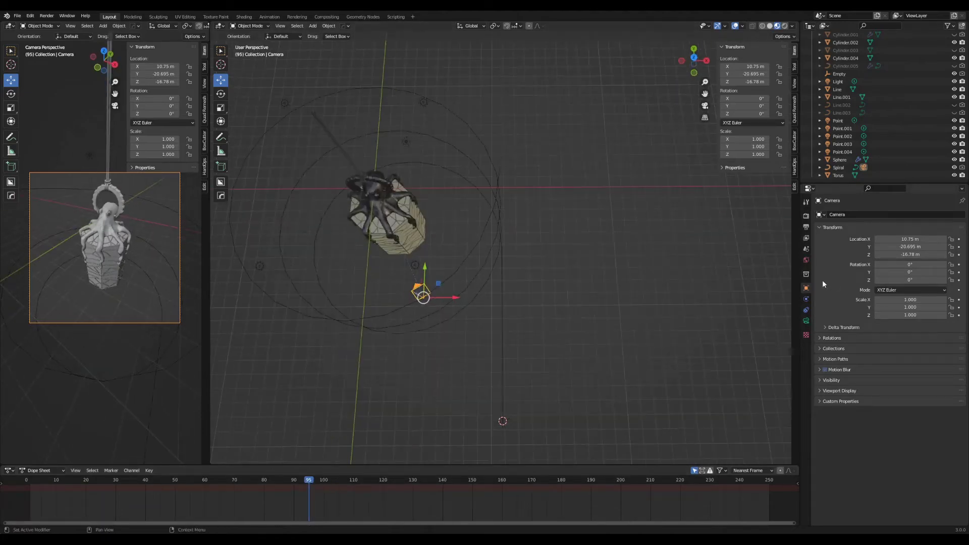
key("KP_0")
- Play back the animation, then save OCTORENDER.blend
key("space")
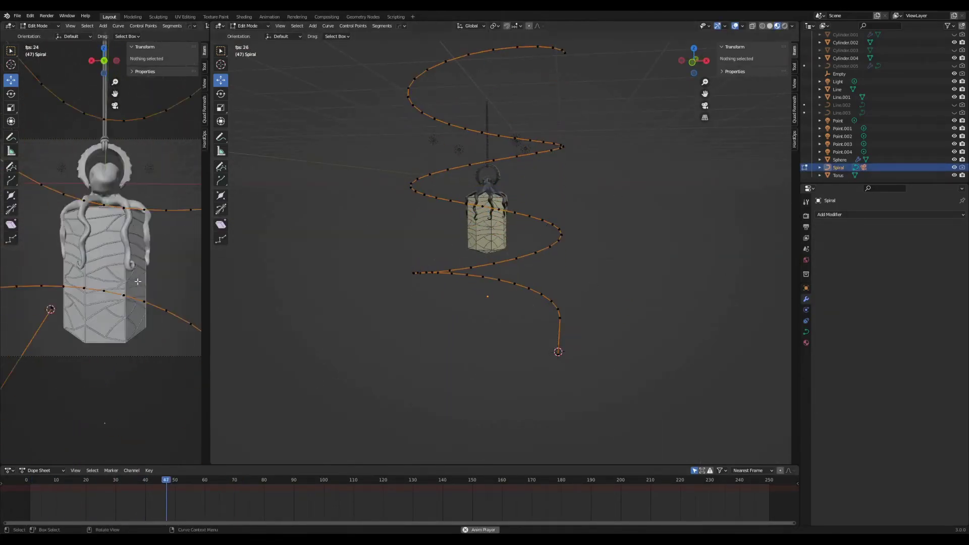
left_click(246, 481)
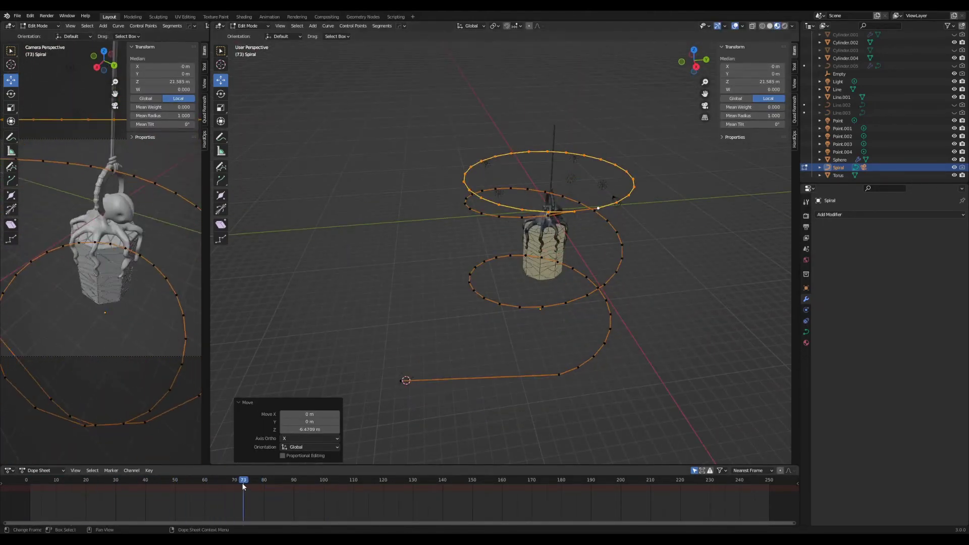
left_click_drag(242, 485, 101, 481)
key("Escape")
key("ctrl+s")
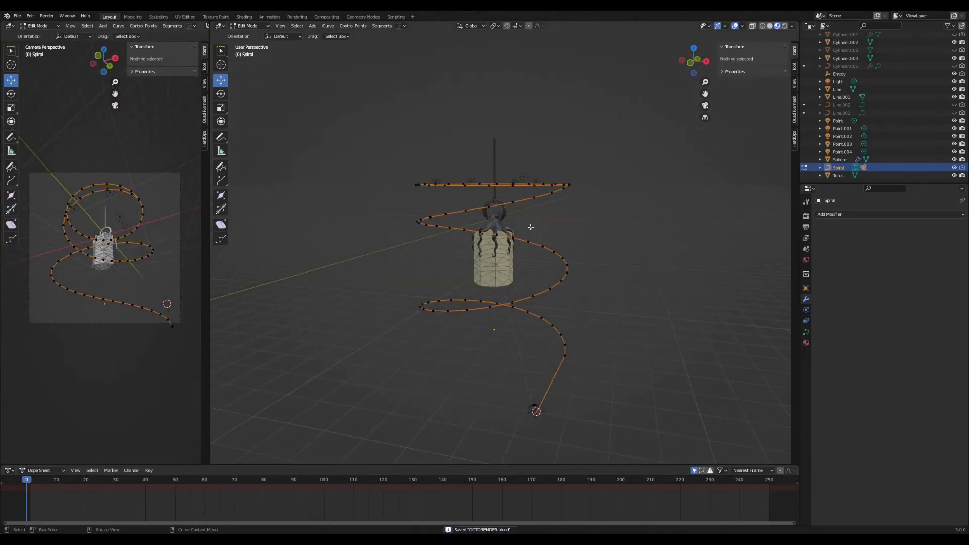
- Resize the spiral loops and move a control point around the lantern, previewing the camera path
left_click_drag(27, 483, 248, 479)
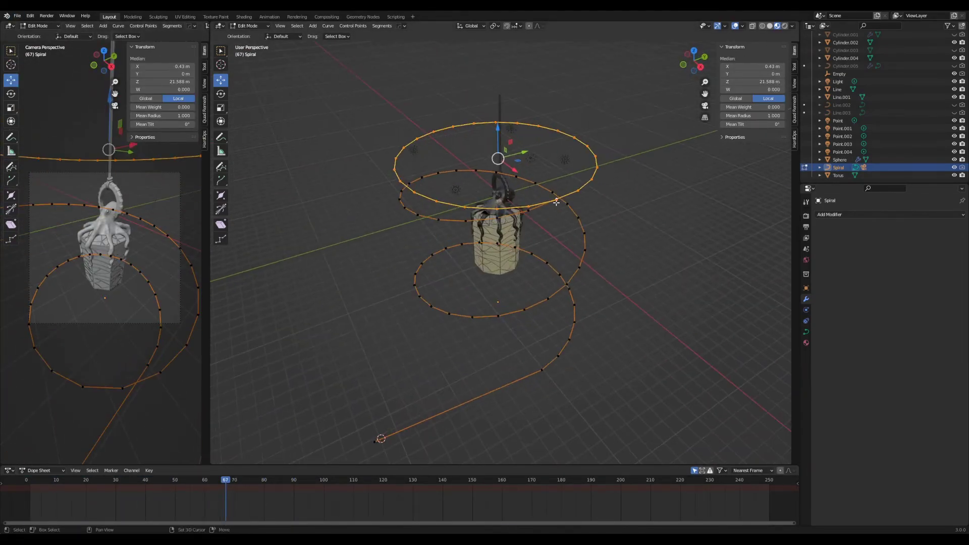
left_click(256, 483)
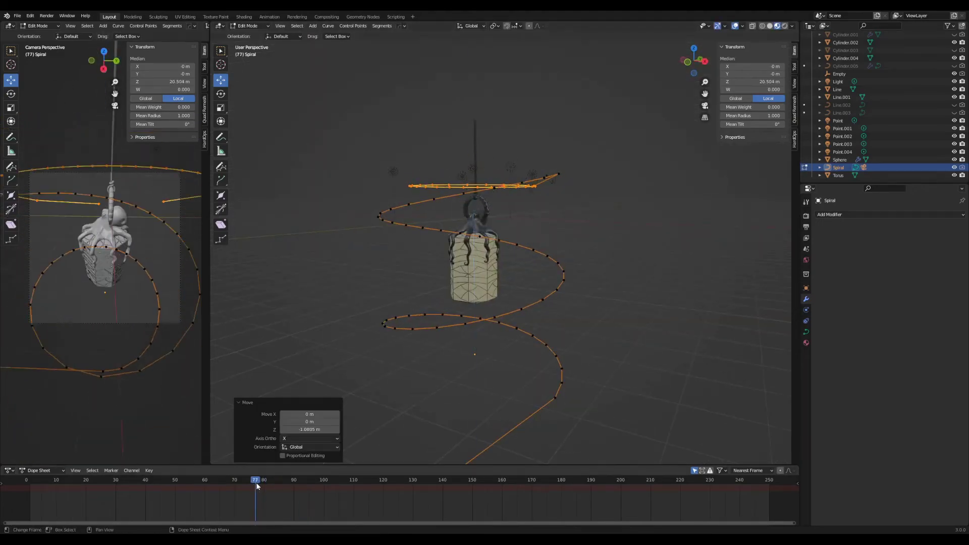
left_click(261, 480)
middle_click_drag(455, 253, 555, 212)
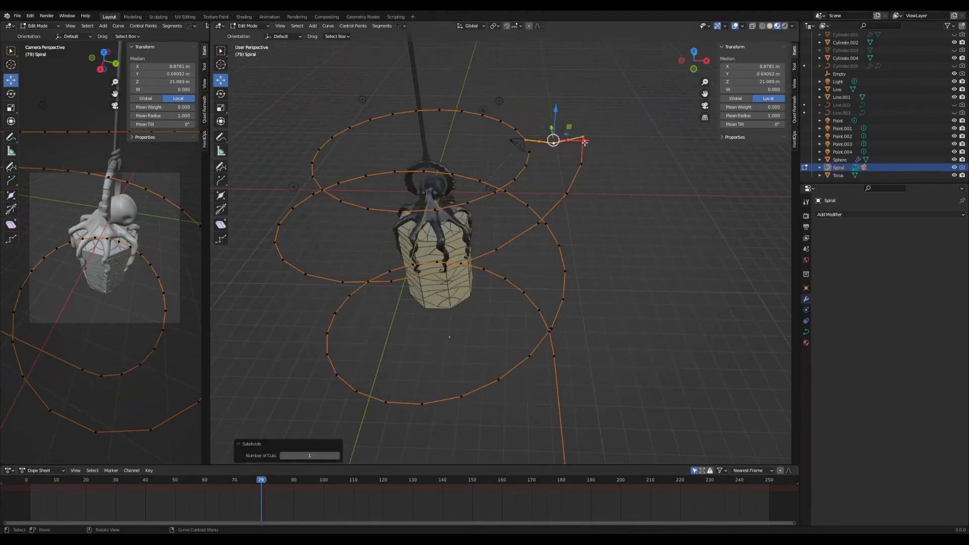
left_click_drag(548, 146, 549, 144)
middle_click_drag(666, 173, 575, 213)
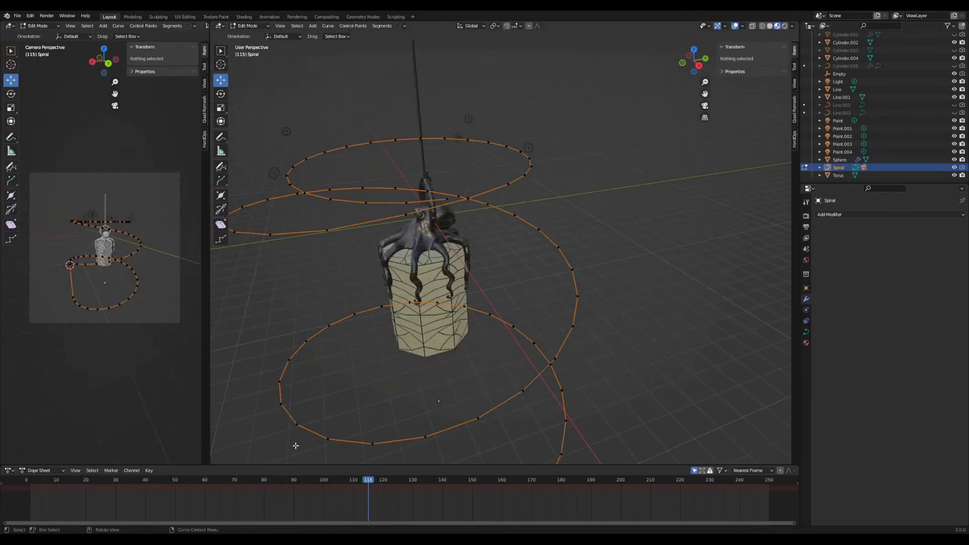
mouse_move(303, 482)
left_mouse_down()
mouse_move(180, 482)
mouse_move(292, 482)
mouse_move(282, 485)
left_mouse_up()
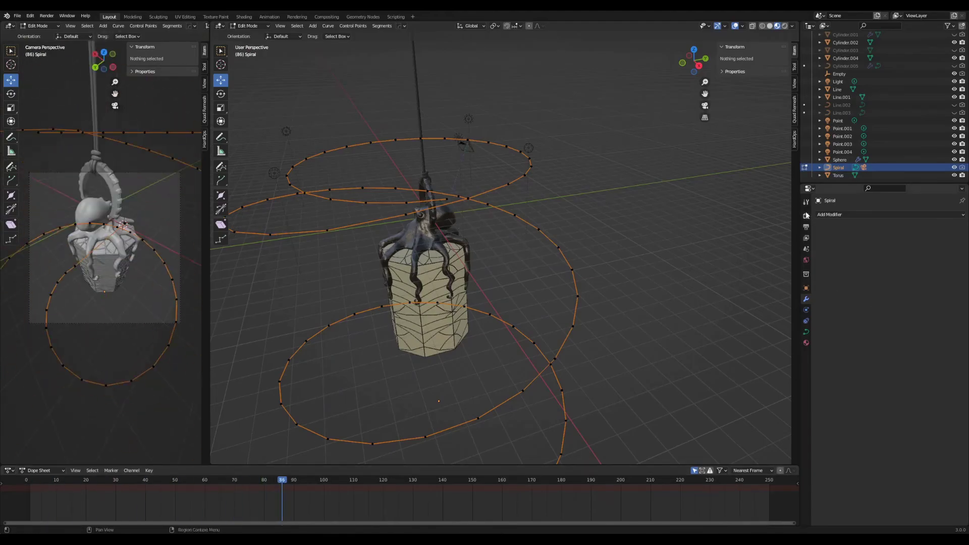
- Set the spiral's Path Animation frames to 1000
left_click(806, 331)
scroll(888, 353, "down", 10)
double_click(919, 433)
type("1000")
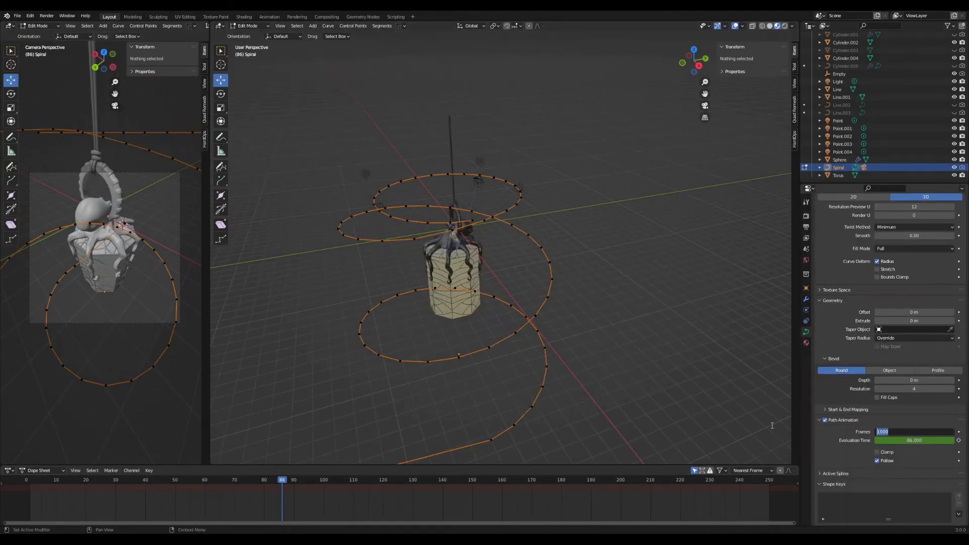
key("Return")
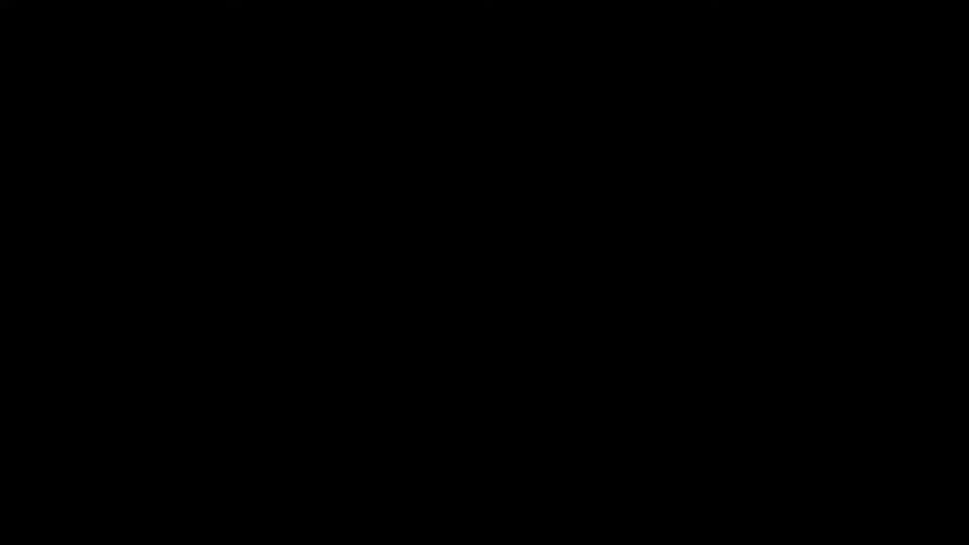